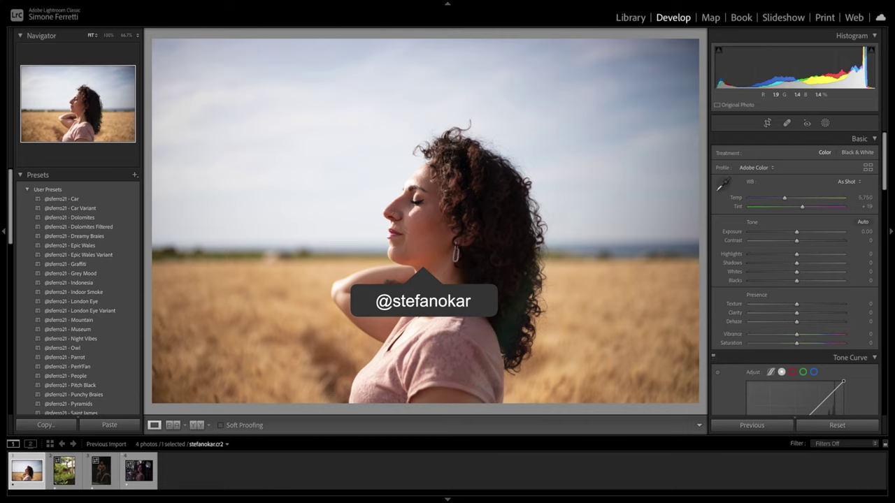
# Step: Crop the photo to the 4 x 5 / 8 x 10 aspect ratio, framing the woman's head and upper body
pyautogui.click(767, 125)
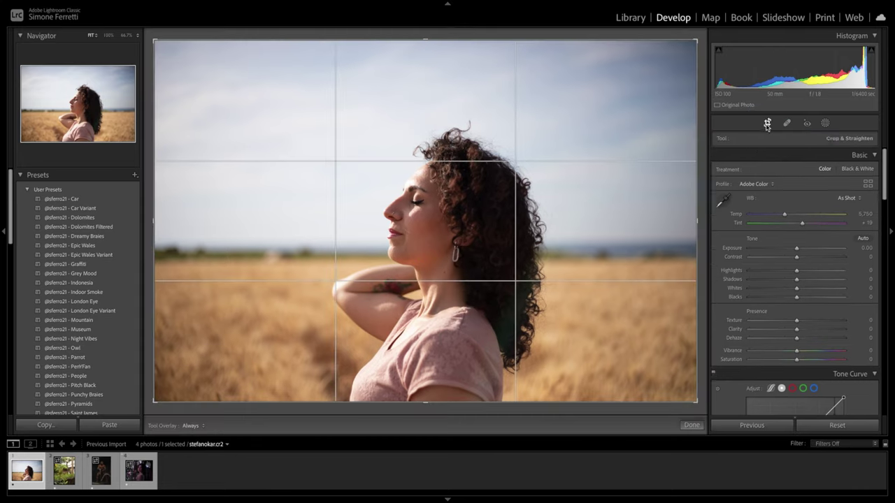
pyautogui.click(832, 155)
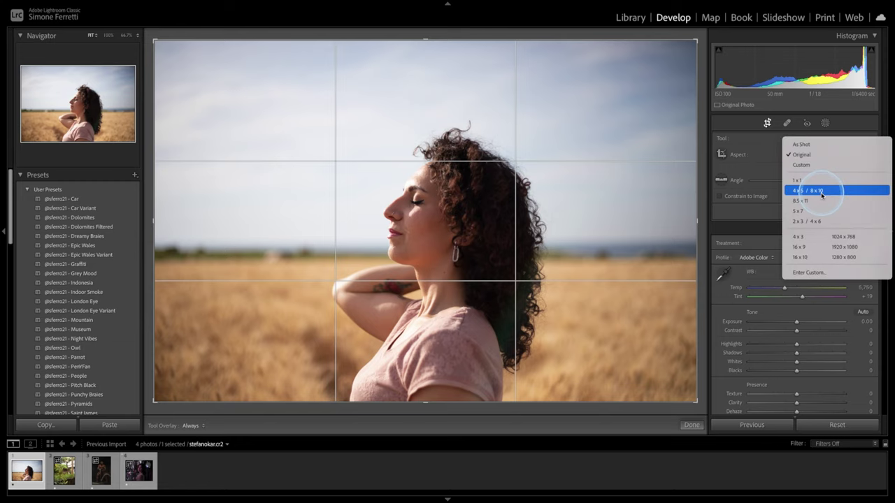
pyautogui.click(820, 191)
pyautogui.moveTo(644, 33); pyautogui.dragTo(573, 62)
pyautogui.moveTo(504, 174); pyautogui.dragTo(385, 165)
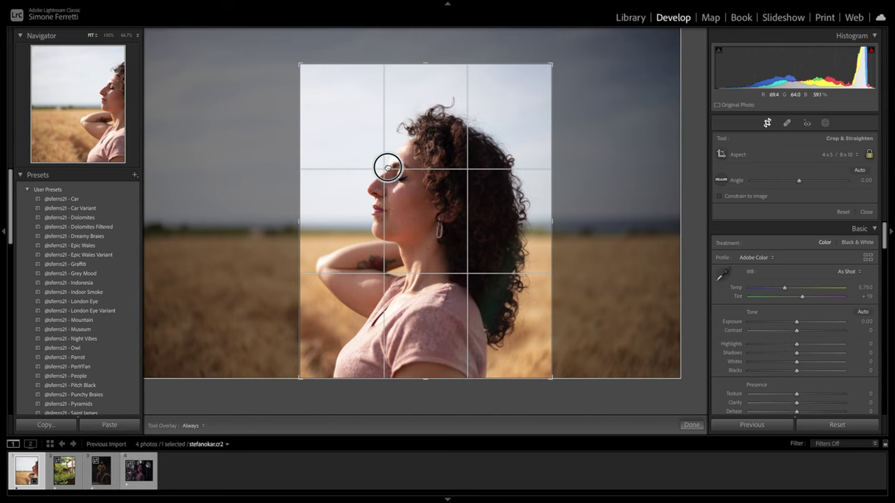
pyautogui.moveTo(552, 64); pyautogui.dragTo(548, 69)
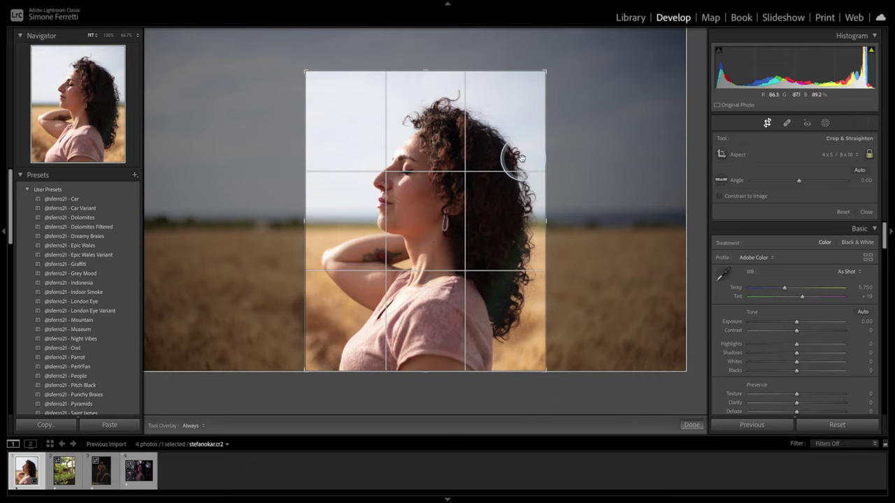
pyautogui.moveTo(518, 179); pyautogui.dragTo(496, 176)
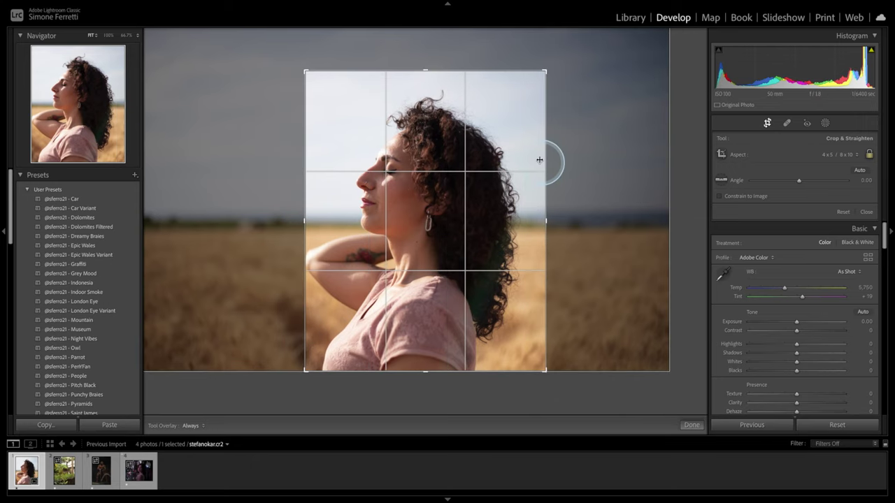
pyautogui.moveTo(419, 190); pyautogui.dragTo(430, 188)
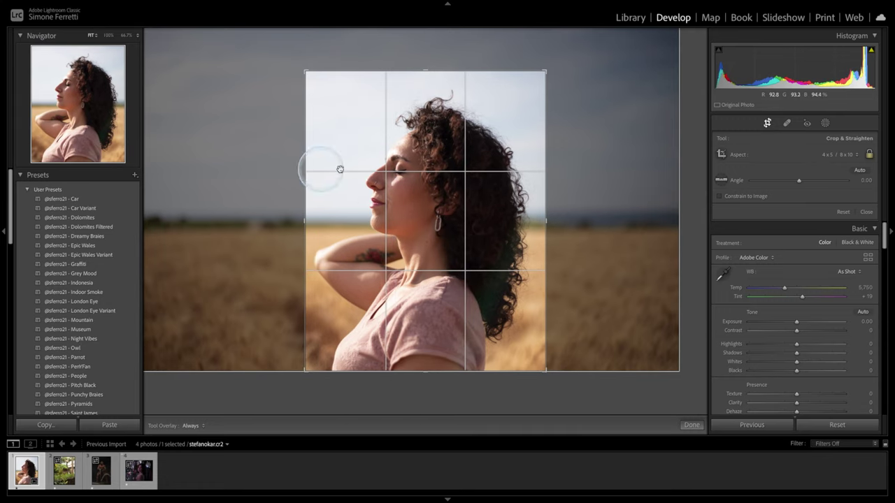
pyautogui.click(691, 424)
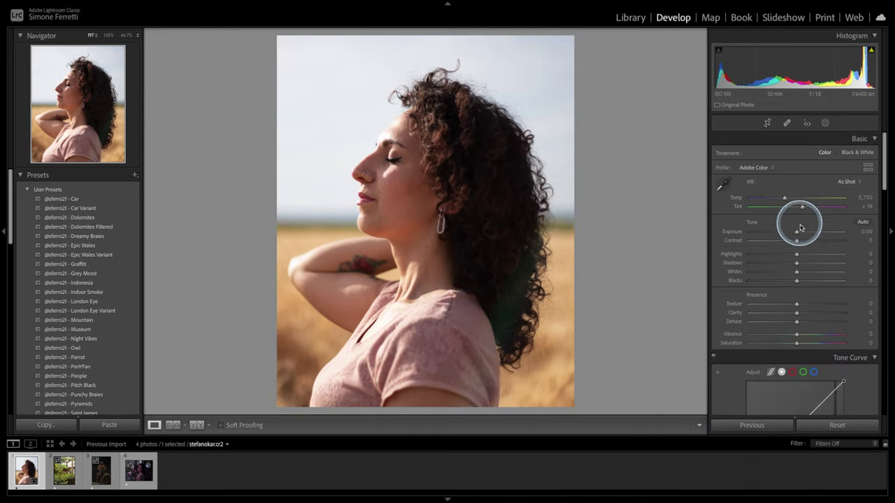
# Step: Set exposure to +0.10, contrast +14, highlights -38, shadows +34, whites -13, texture -22 and clarity -11
pyautogui.moveTo(795, 257)
pyautogui.mouseDown()
pyautogui.moveTo(776, 256)
pyautogui.moveTo(811, 259)
pyautogui.mouseUp()
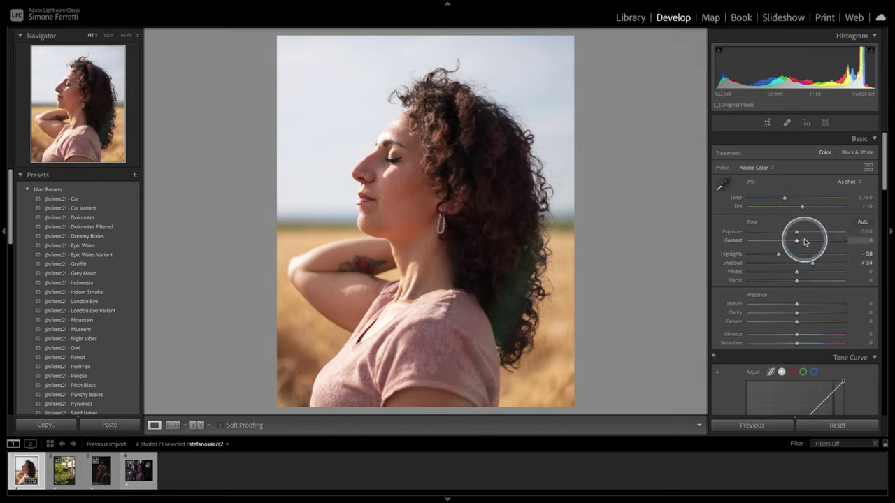
pyautogui.moveTo(795, 231); pyautogui.dragTo(796, 232)
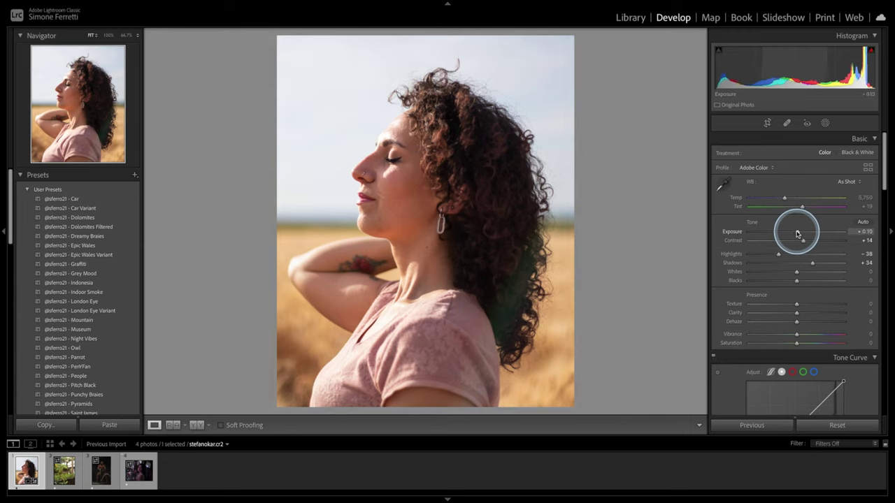
pyautogui.moveTo(791, 312); pyautogui.dragTo(789, 305)
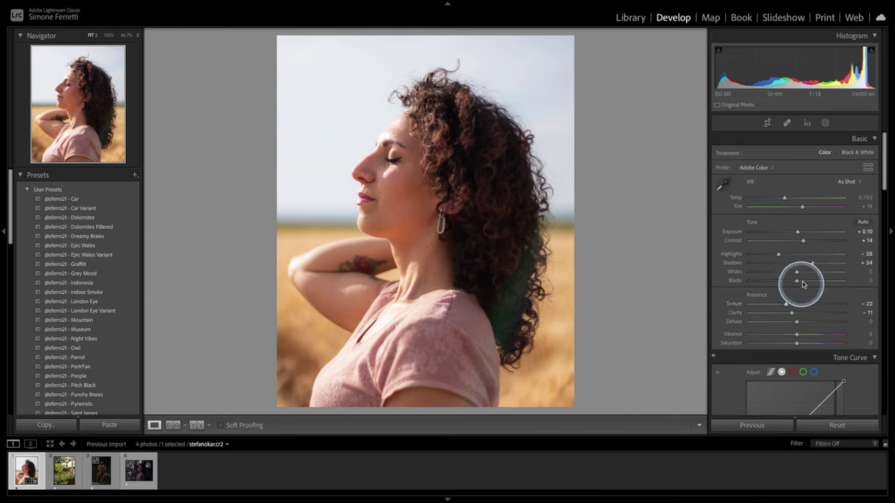
pyautogui.moveTo(797, 271); pyautogui.dragTo(790, 270)
# Step: Shape the main tone curve with the black point at 0/15, a shadow point at 64/53 and a highlight point at 194/197
pyautogui.scroll(-4, 807, 286)
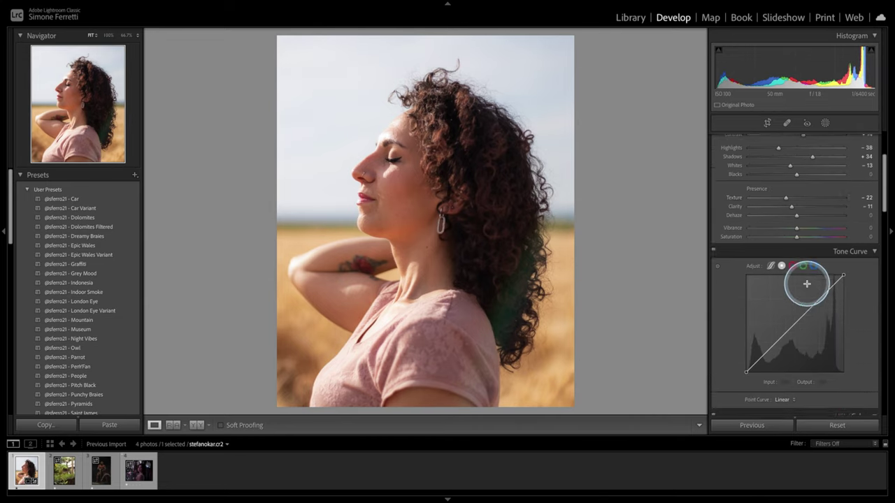
pyautogui.moveTo(770, 337); pyautogui.dragTo(770, 340)
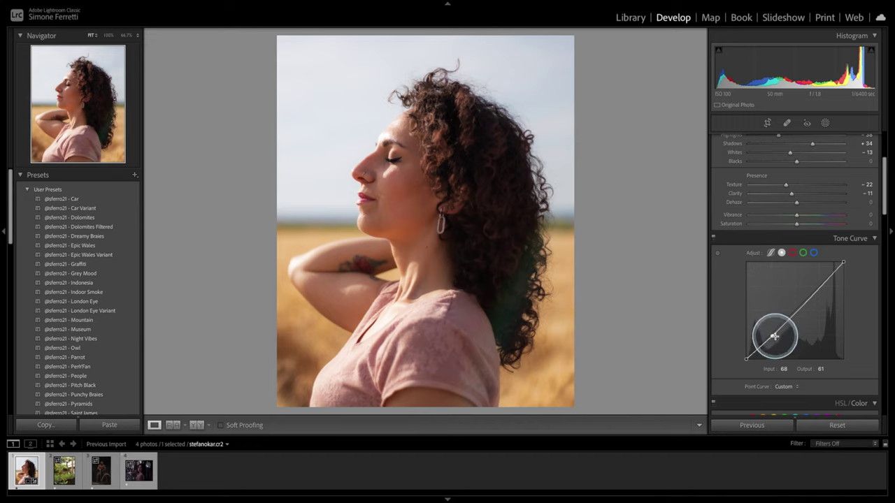
pyautogui.moveTo(820, 286); pyautogui.dragTo(820, 284)
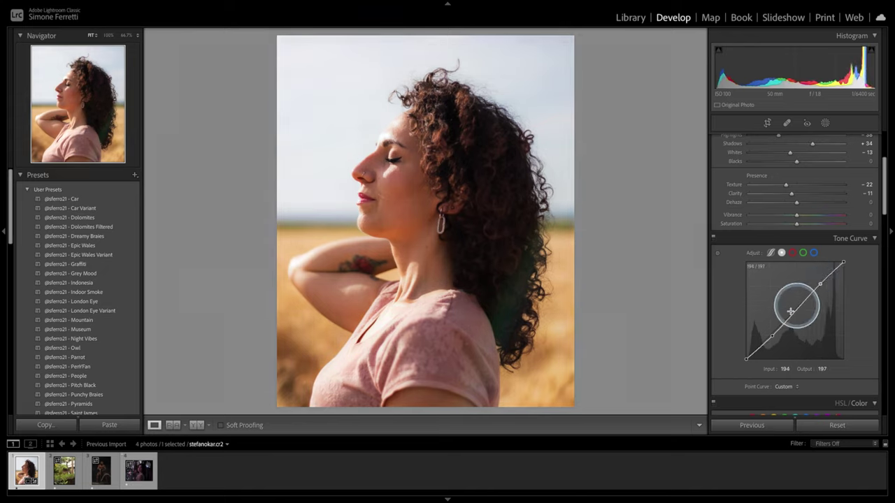
pyautogui.moveTo(747, 359); pyautogui.dragTo(745, 352)
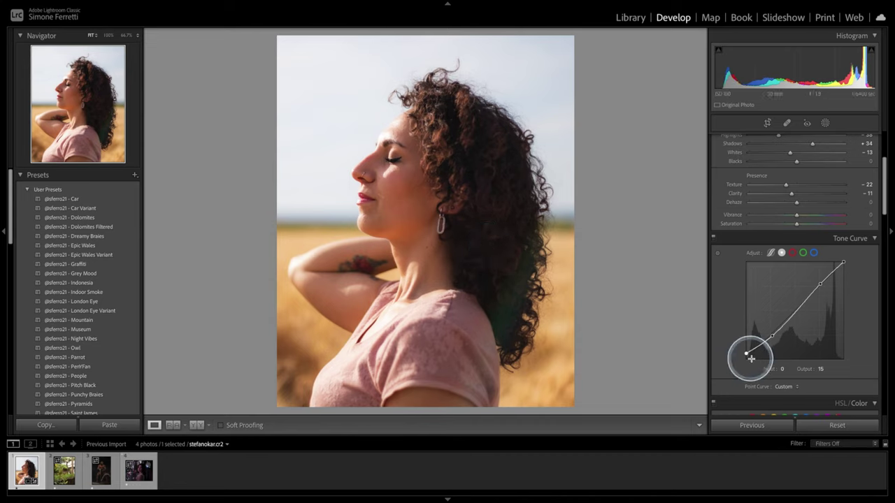
pyautogui.moveTo(772, 335); pyautogui.dragTo(770, 338)
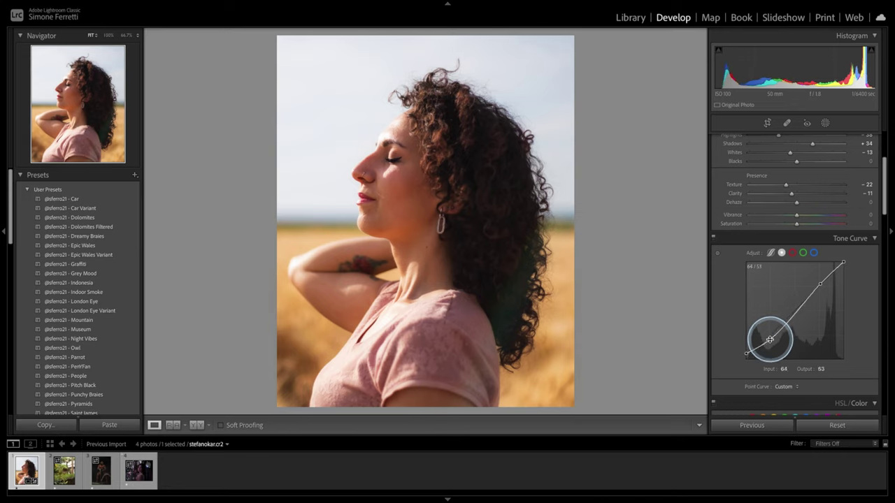
# Step: Set the orange hue to +6 and saturation to -7, and shift the white balance tint slightly toward magenta
pyautogui.click(393, 187)
pyautogui.click(393, 188)
pyautogui.scroll(-5, 769, 245)
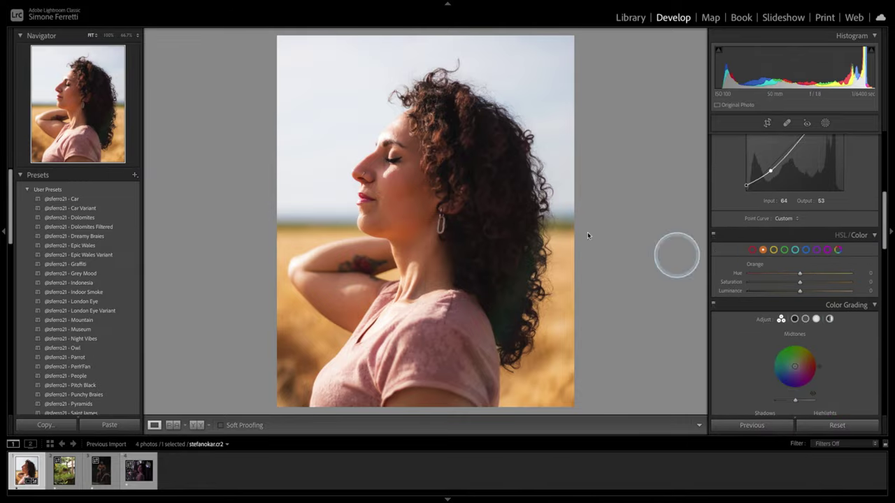
pyautogui.click(801, 276)
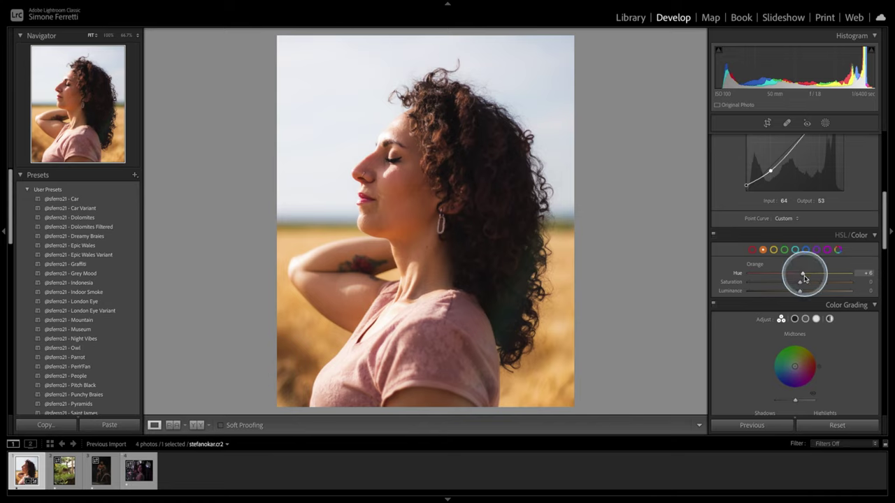
pyautogui.moveTo(799, 282); pyautogui.dragTo(796, 284)
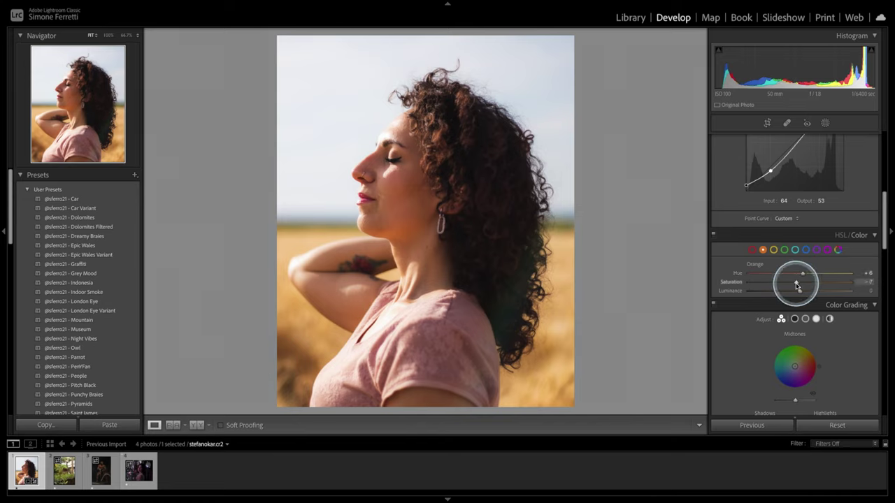
pyautogui.scroll(5, 797, 281)
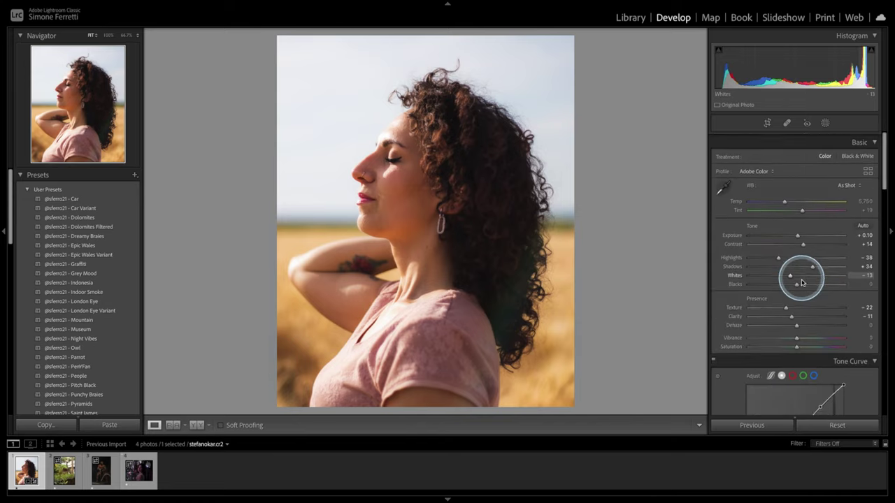
pyautogui.click(802, 208)
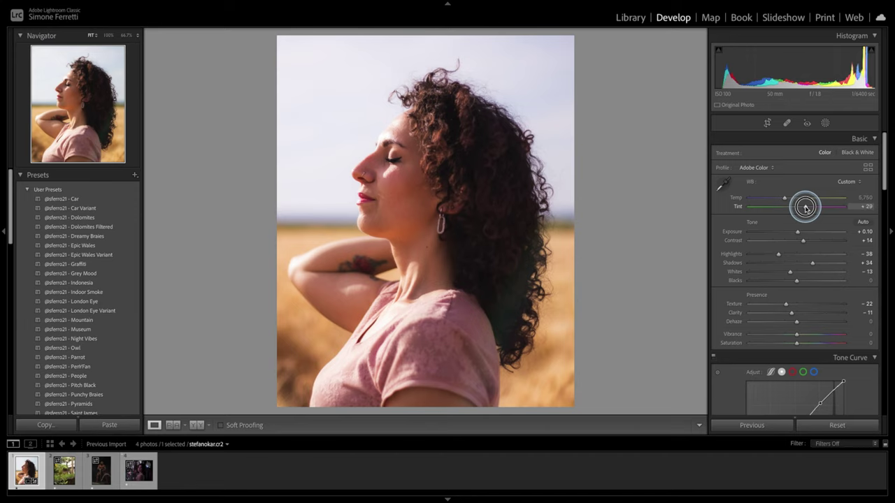
# Step: Add shadow and highlight points to the red, green and blue tone curves, placing the blue highlight point at 176/194
pyautogui.scroll(-3, 796, 217)
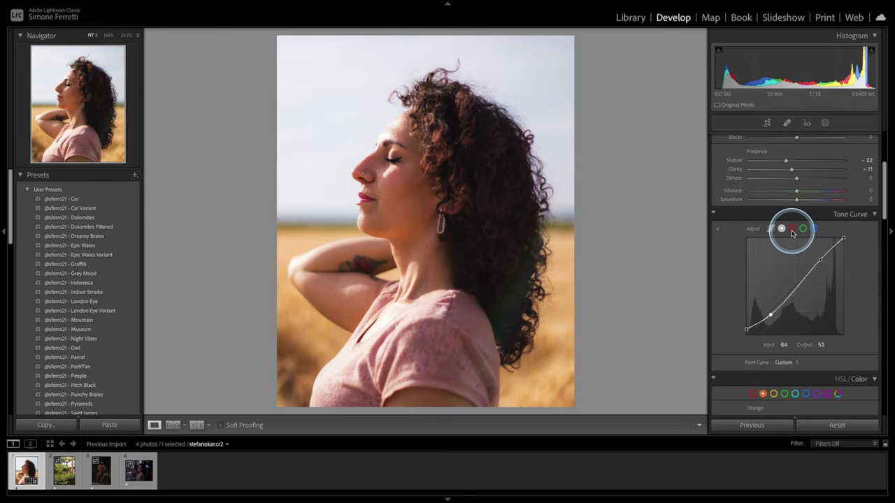
pyautogui.click(793, 231)
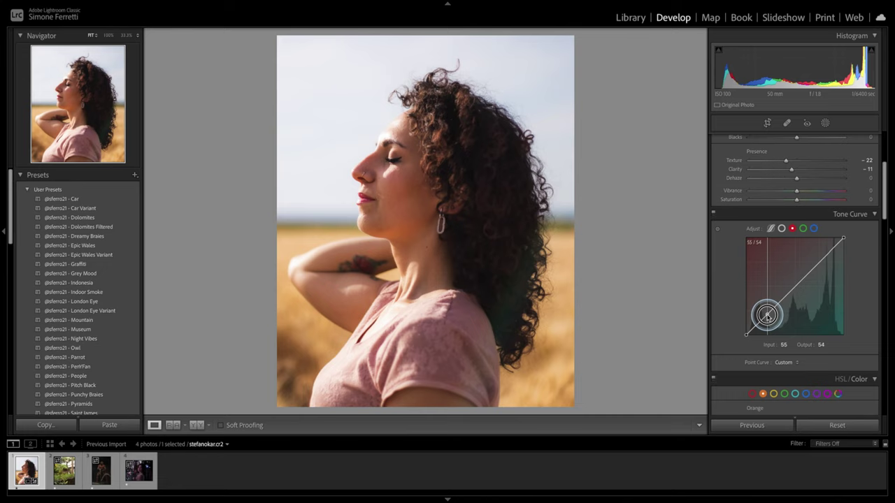
pyautogui.moveTo(818, 257); pyautogui.dragTo(816, 263)
pyautogui.click(803, 228)
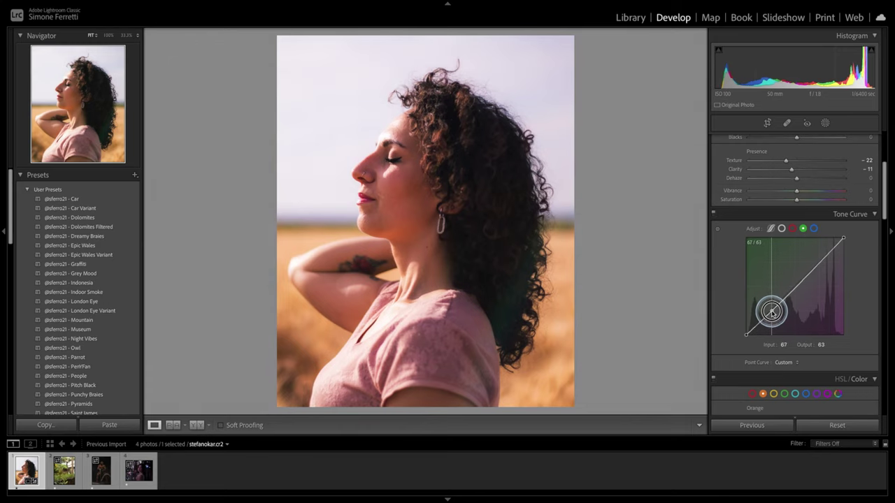
pyautogui.moveTo(816, 272); pyautogui.dragTo(815, 255)
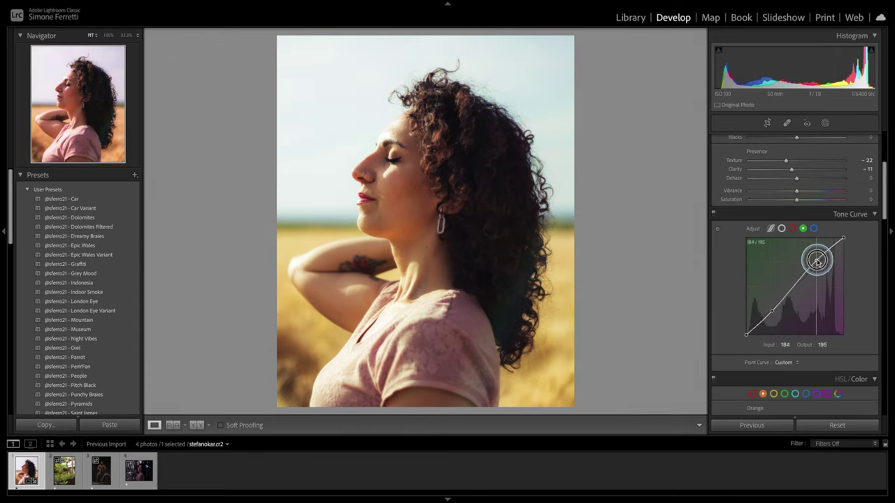
pyautogui.click(813, 228)
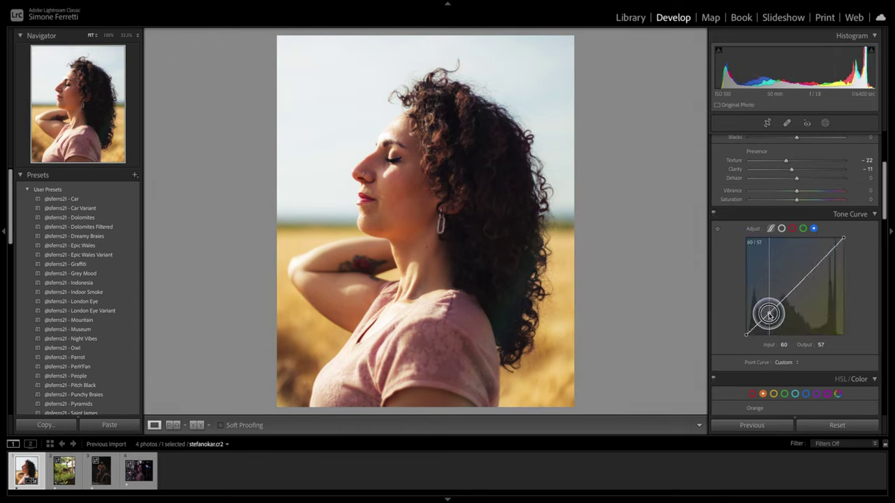
pyautogui.moveTo(813, 269); pyautogui.dragTo(813, 259)
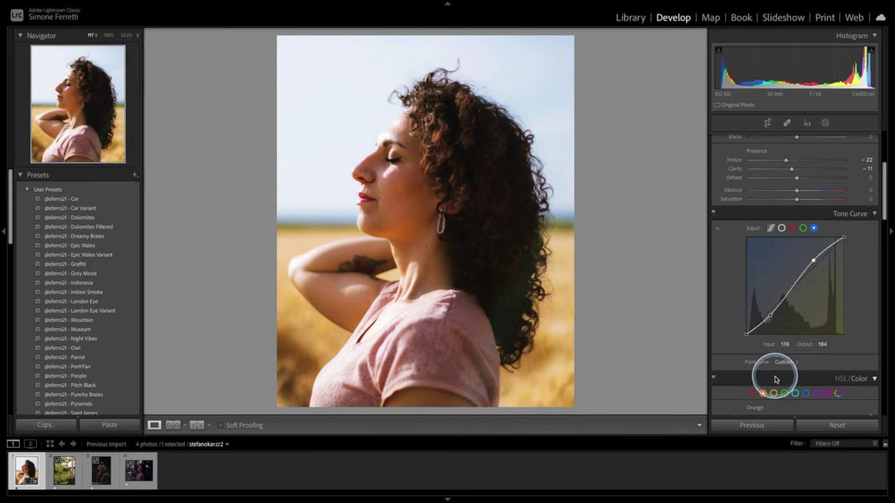
# Step: Set the blue hue to -72 and strongly reduce its saturation, and set the yellow hue to -22 and saturation to -30
pyautogui.scroll(-3, 775, 380)
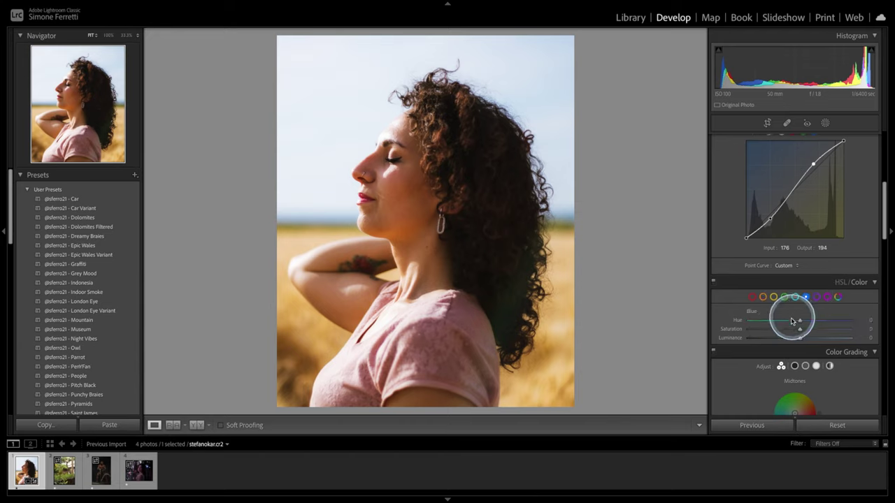
pyautogui.moveTo(775, 324); pyautogui.dragTo(779, 323)
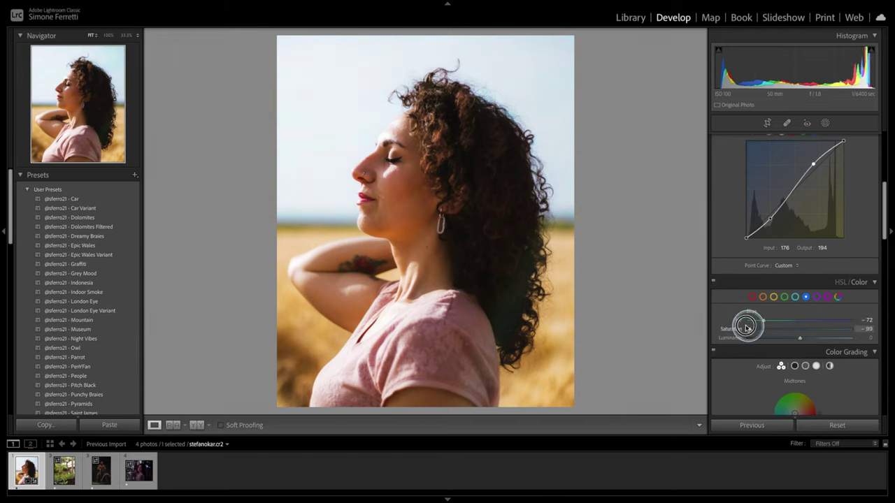
pyautogui.click(796, 297)
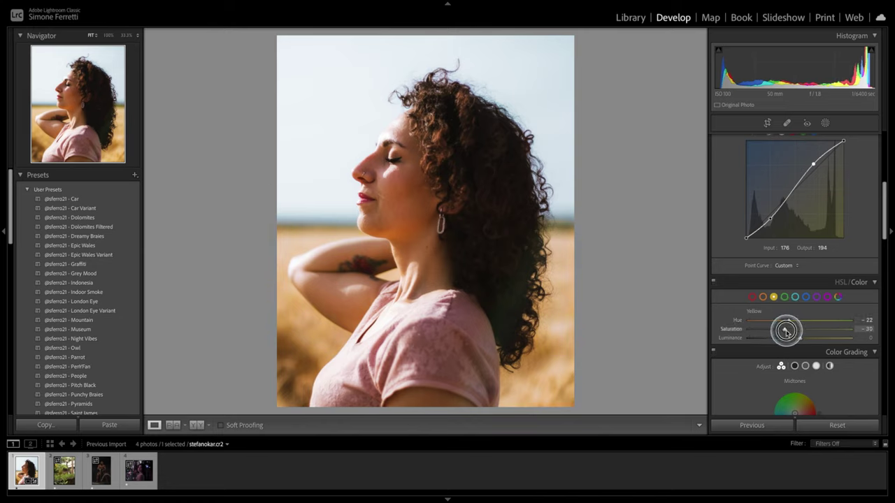
# Step: Grade the shadows toward blue, the midtones toward warm yellow and the highlights to hue 49, saturation 40, and compare with the original
pyautogui.hotkey('ctrl', 'z')
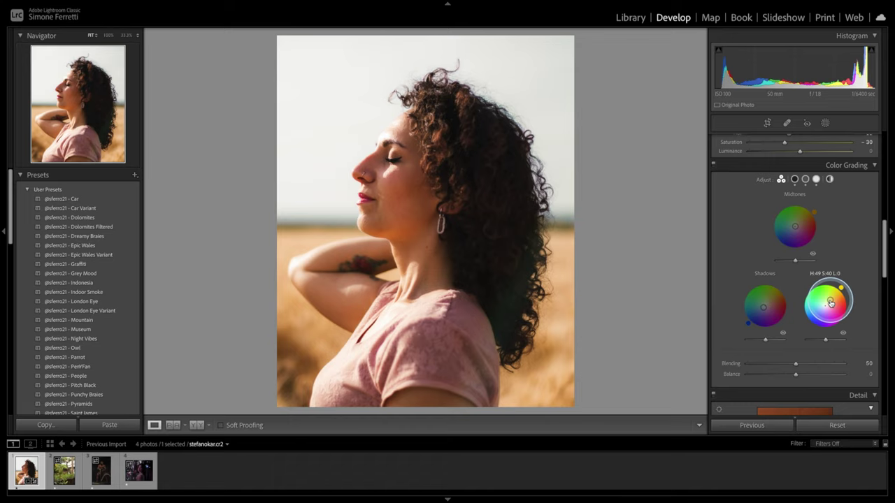
pyautogui.press('\\')
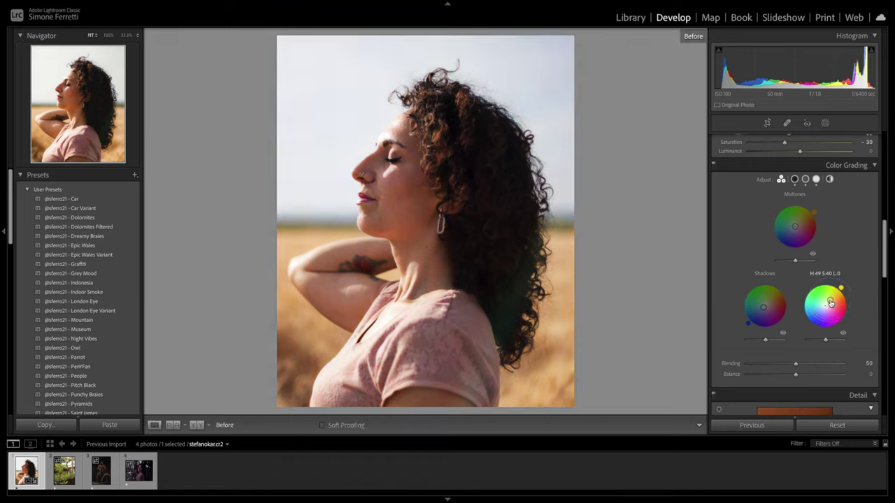
pyautogui.press('\\')
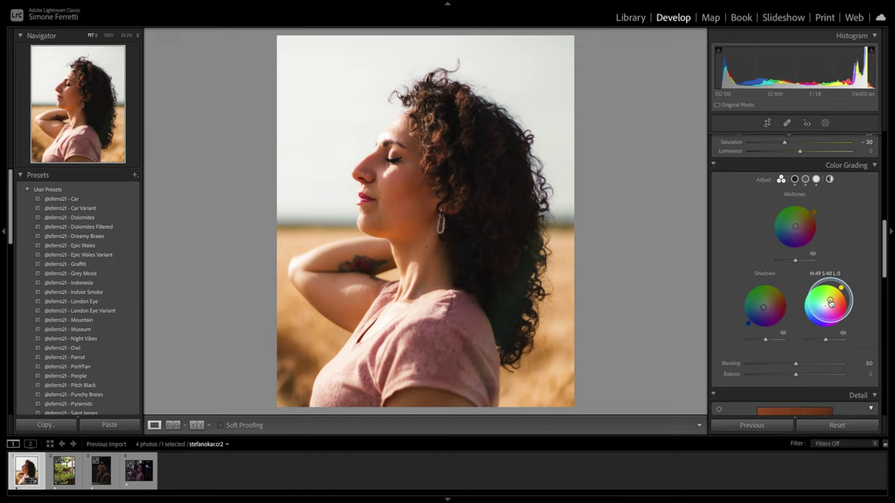
# Step: Open the graded photo for editing in Adobe Photoshop 2022 and bring up the Retouch Pro extension
pyautogui.rightClick(499, 252)
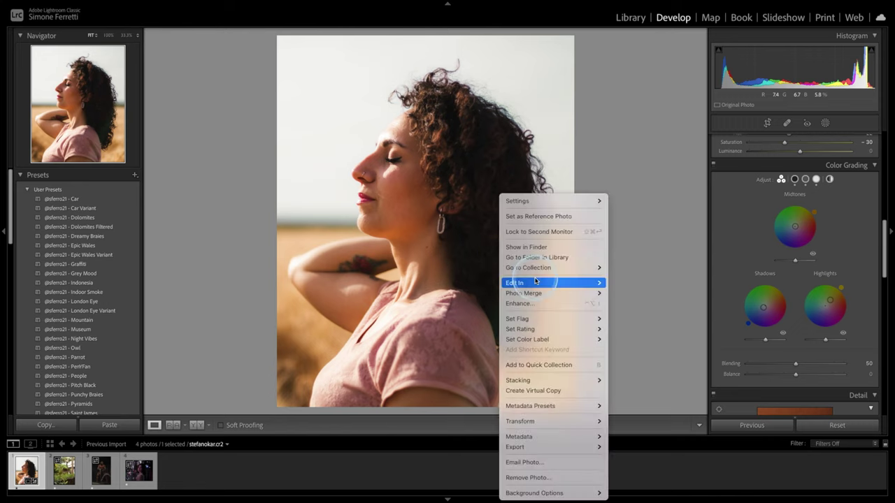
pyautogui.moveTo(531, 282)
pyautogui.click(633, 284)
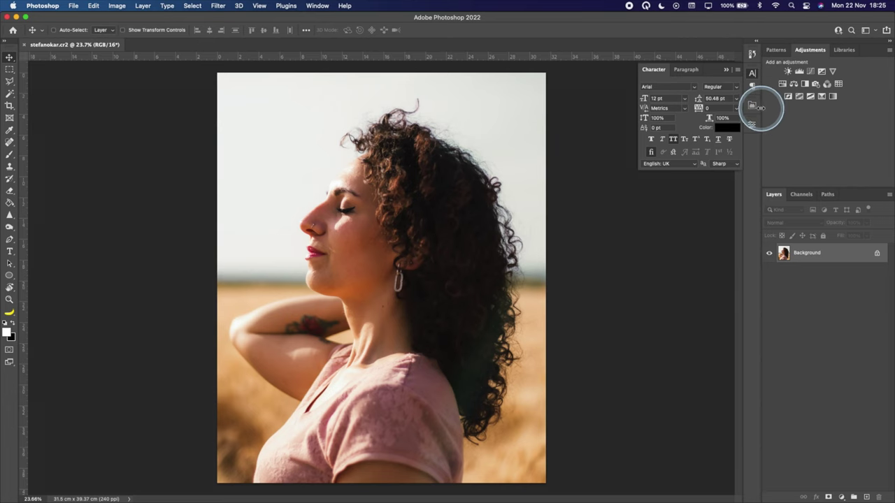
pyautogui.click(752, 105)
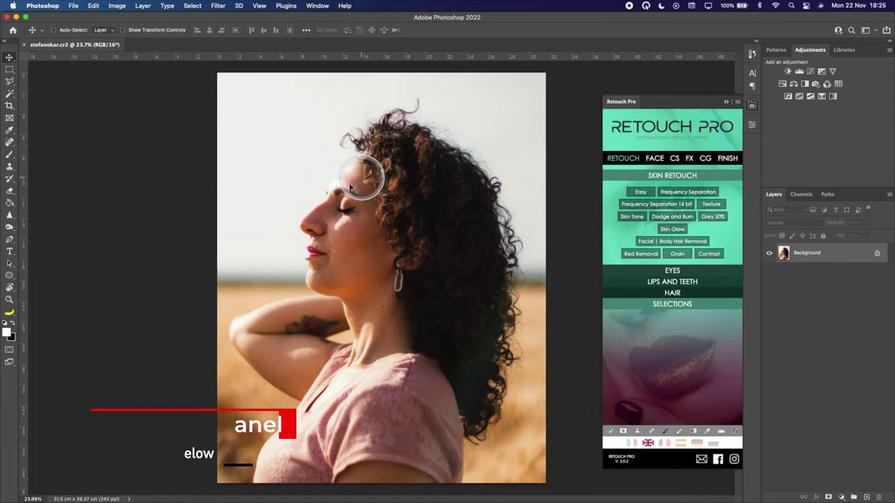
# Step: Run the Retouch Pro Hair Enhancer and paint white with the Brush tool on its group mask over the woman's hair
pyautogui.click(688, 292)
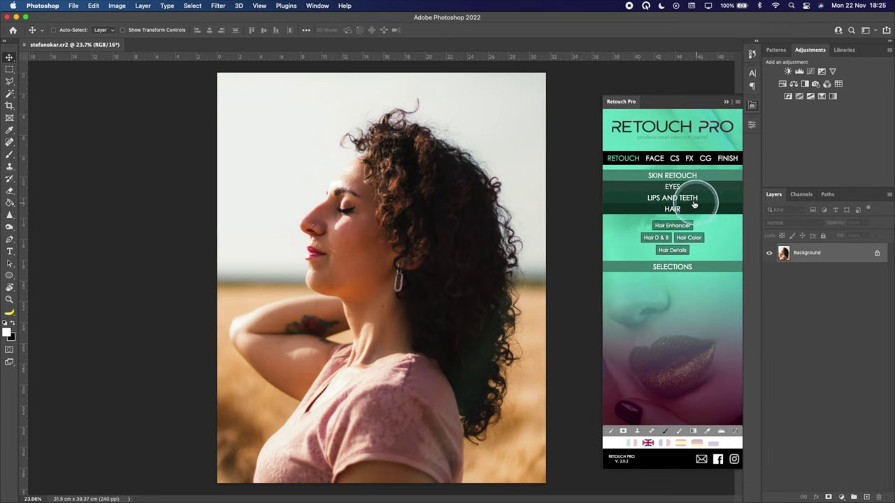
pyautogui.click(674, 228)
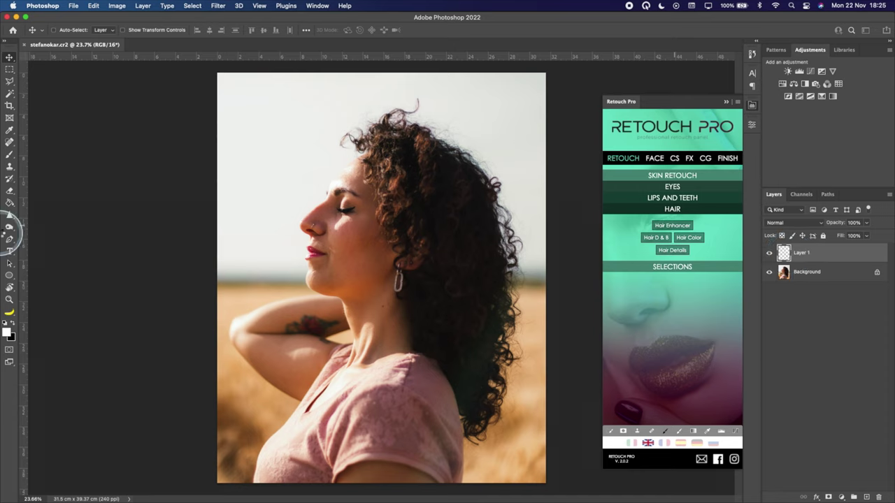
pyautogui.rightClick(10, 154)
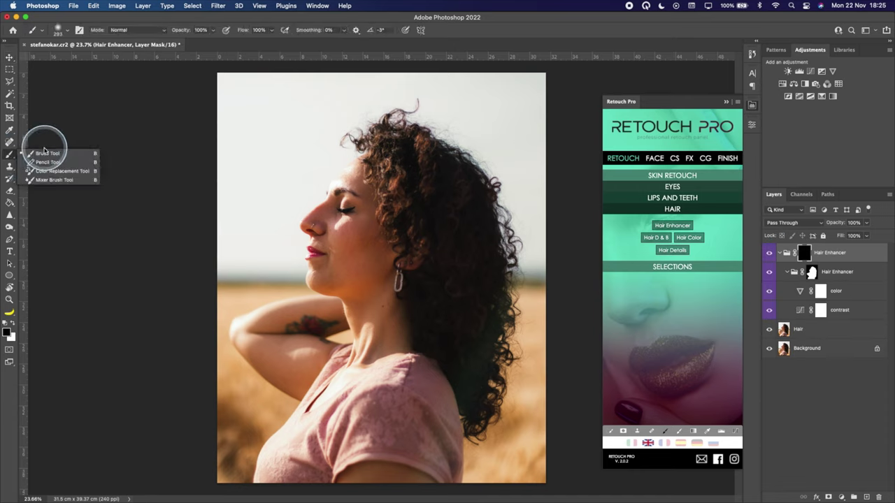
pyautogui.click(44, 152)
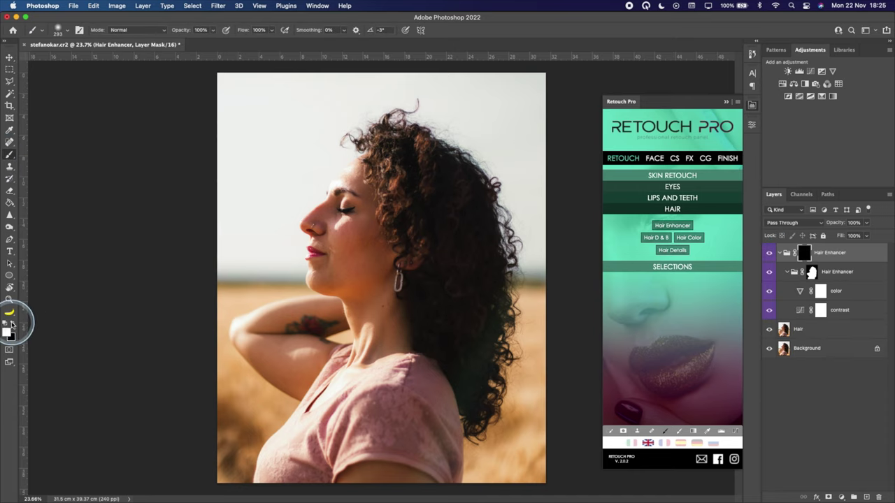
pyautogui.moveTo(461, 332)
pyautogui.mouseDown()
pyautogui.moveTo(441, 191)
pyautogui.moveTo(474, 365)
pyautogui.moveTo(455, 342)
pyautogui.moveTo(477, 381)
pyautogui.mouseUp()
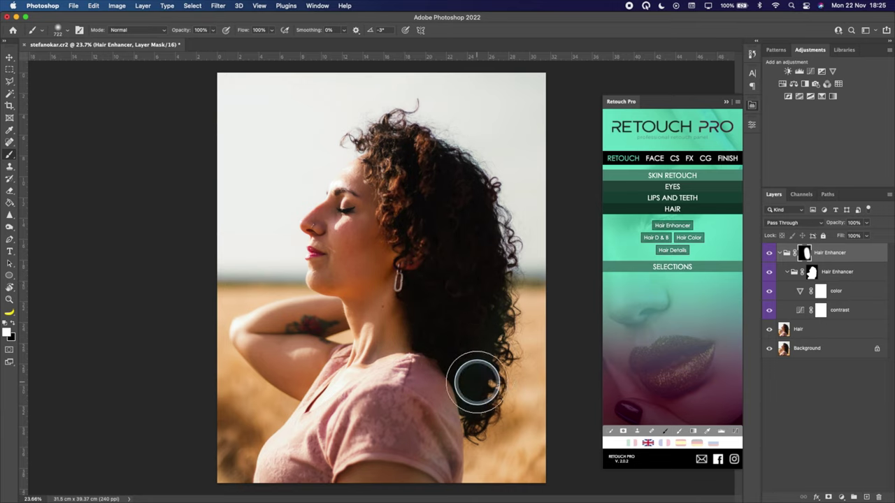
pyautogui.moveTo(378, 139)
pyautogui.mouseDown()
pyautogui.moveTo(462, 180)
pyautogui.moveTo(393, 157)
pyautogui.moveTo(413, 225)
pyautogui.moveTo(410, 250)
pyautogui.mouseUp()
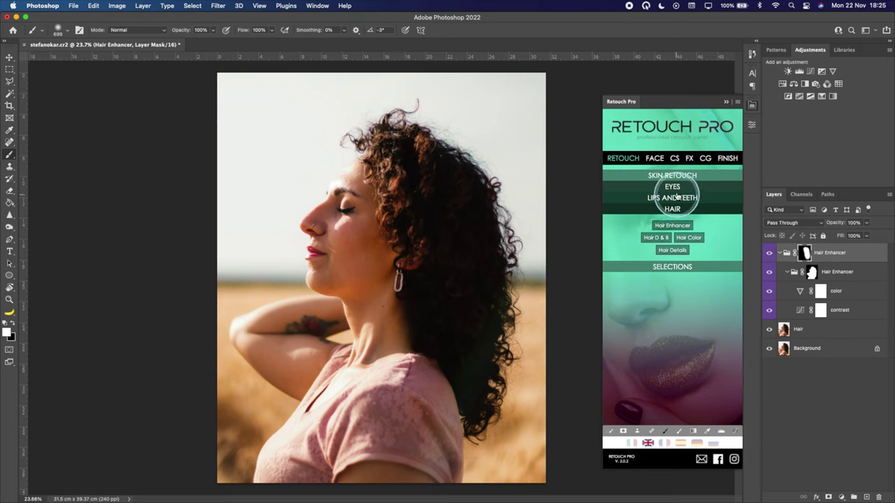
# Step: Run the Retouch Pro Easy skin retouch, paint it in over the face, and set the Easy layer's opacity to 28%
pyautogui.click(673, 175)
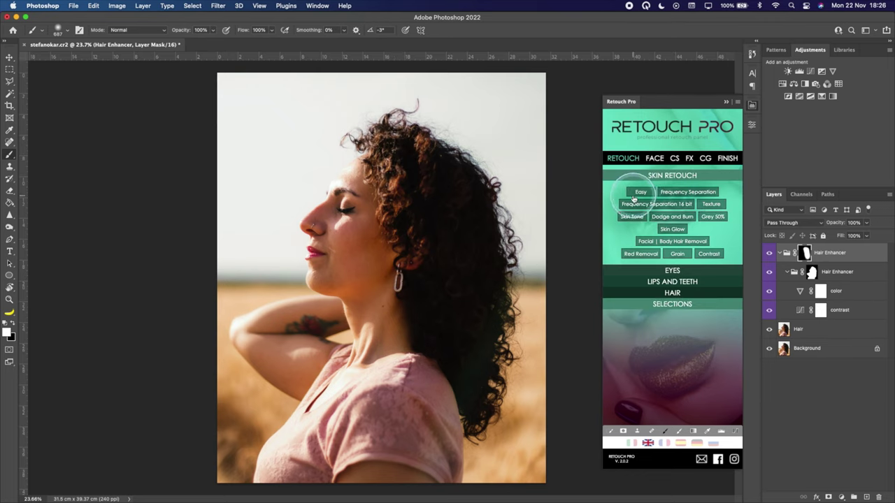
pyautogui.press('super+j')
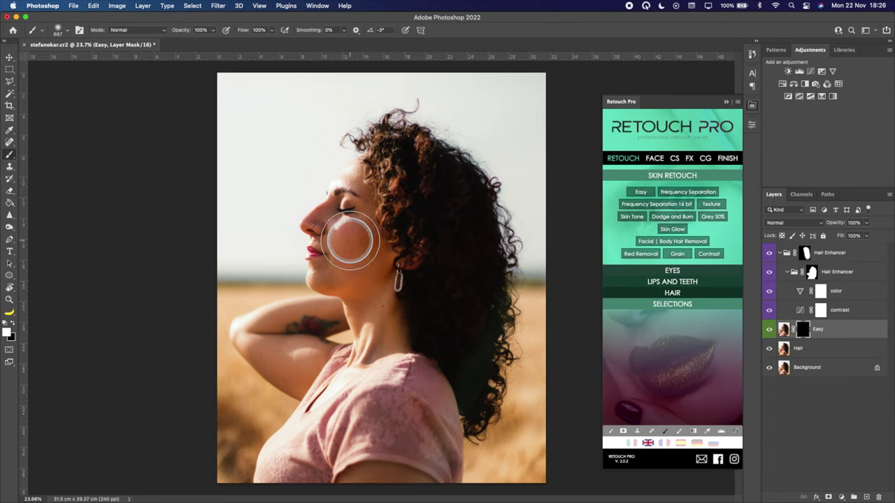
pyautogui.moveTo(349, 239); pyautogui.dragTo(344, 215)
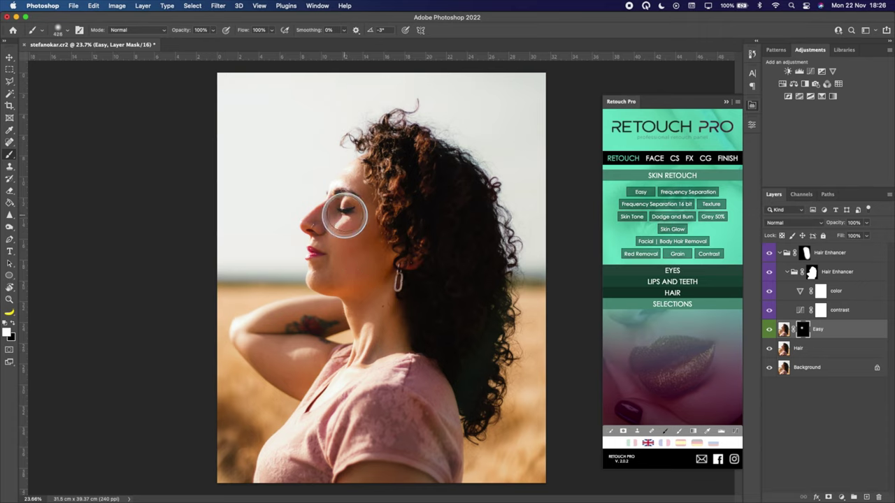
pyautogui.moveTo(347, 181); pyautogui.dragTo(340, 178)
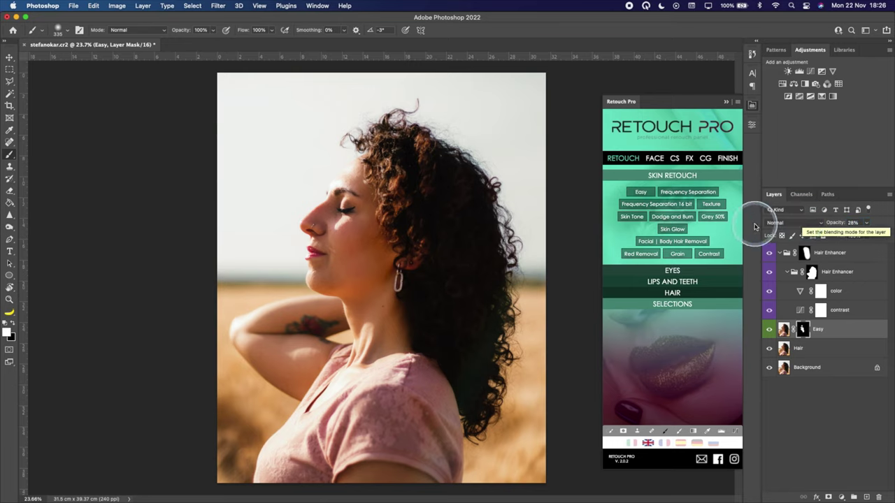
# Step: Switch to Finder, browse the Lights / Rays overlays as thumbnails and place Light - 4.jpg into the portrait in Photoshop
pyautogui.press('super+Tab')
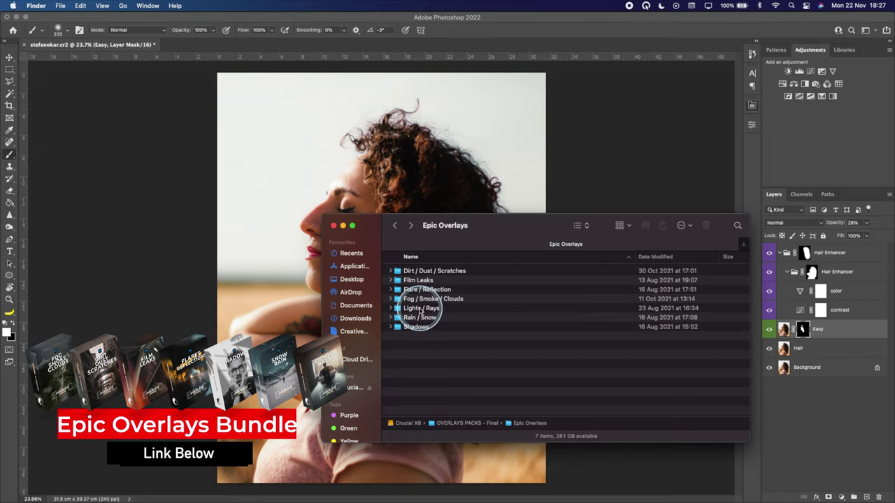
pyautogui.doubleClick(437, 309)
pyautogui.click(579, 226)
pyautogui.click(580, 219)
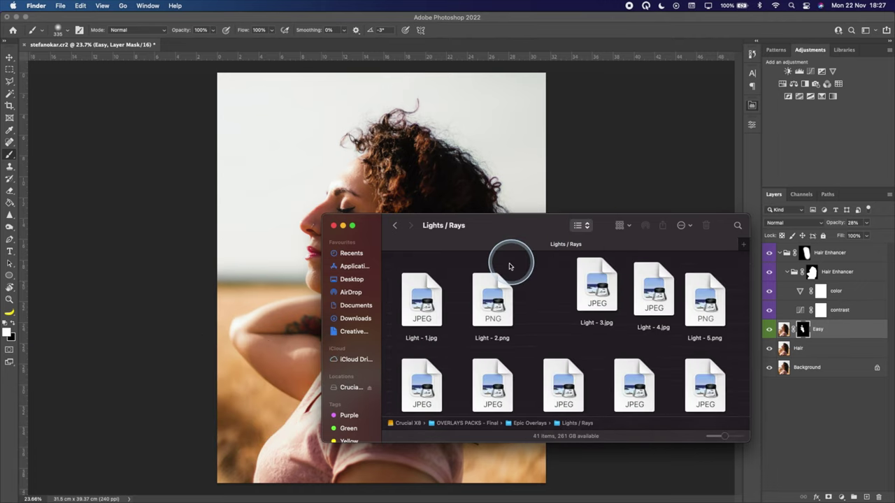
pyautogui.click(657, 275)
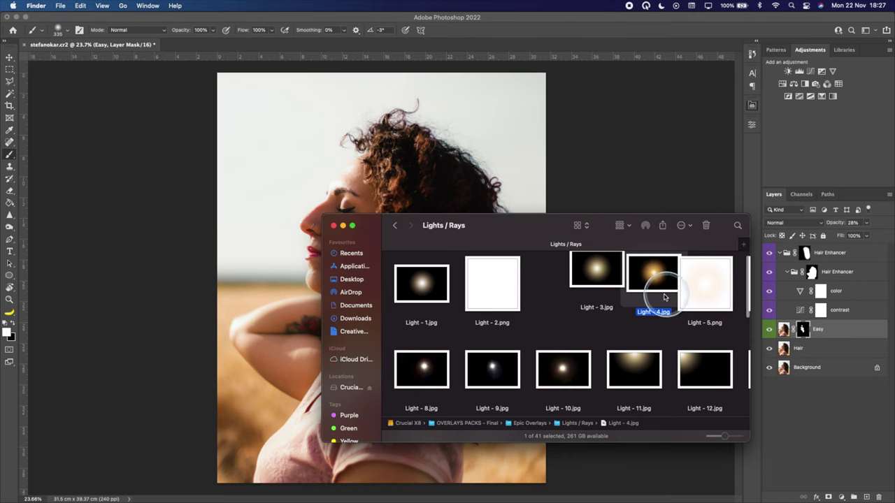
pyautogui.click(599, 280)
pyautogui.moveTo(633, 280); pyautogui.dragTo(210, 194)
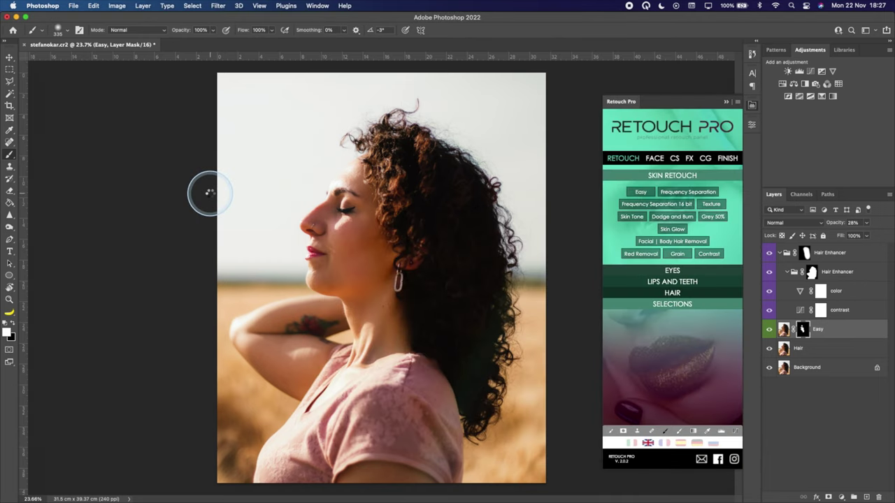
# Step: Enlarge the Light - 4 overlay to about 110% with its glow at the photo's upper-left edge, and set its blending mode to Screen
pyautogui.moveTo(479, 310); pyautogui.dragTo(285, 173)
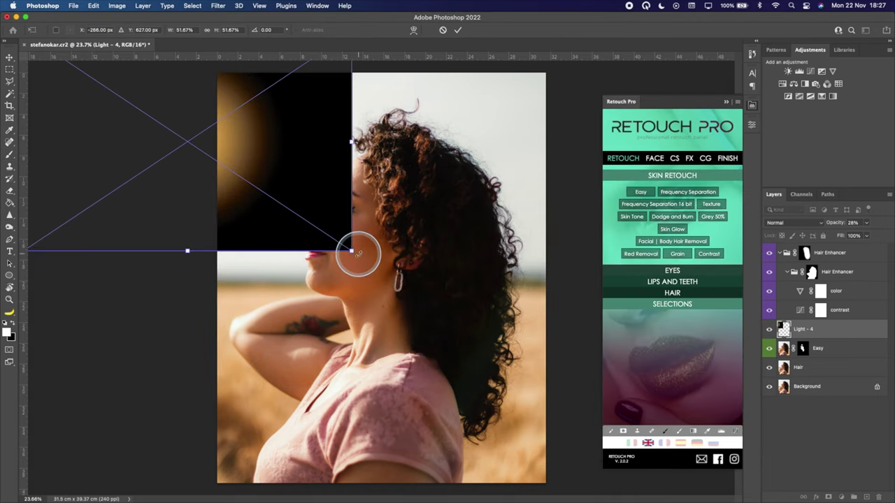
pyautogui.moveTo(352, 250); pyautogui.dragTo(543, 360)
pyautogui.moveTo(448, 260); pyautogui.dragTo(402, 273)
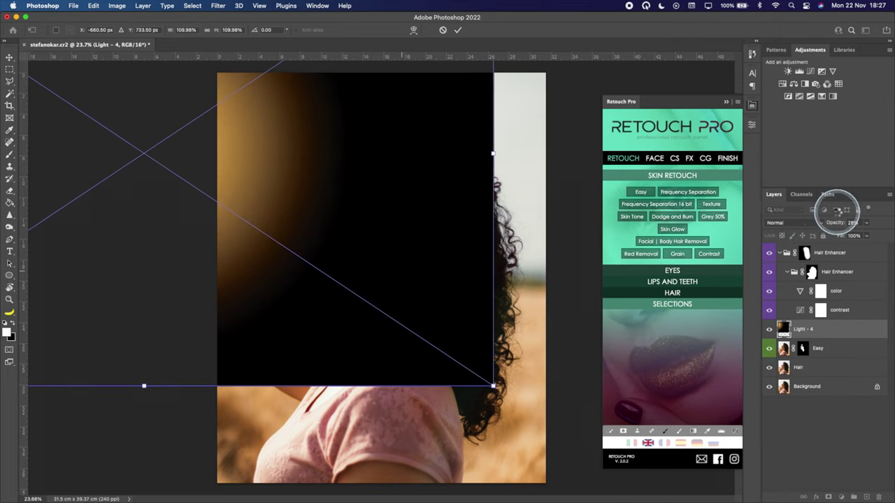
pyautogui.press('Return')
pyautogui.click(801, 223)
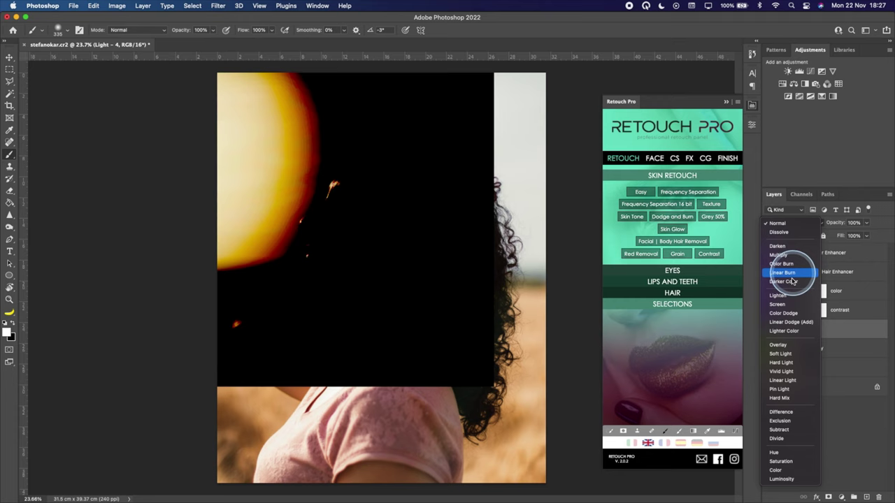
pyautogui.click(777, 305)
pyautogui.click(370, 246)
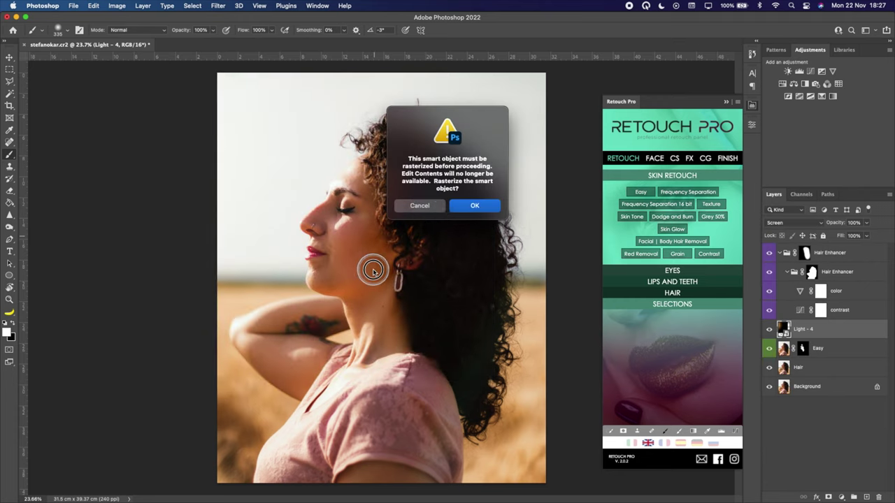
pyautogui.click(429, 206)
# Step: Duplicate the Light - 4 layer twice and reposition both copies to build up the warm glow
pyautogui.press('v')
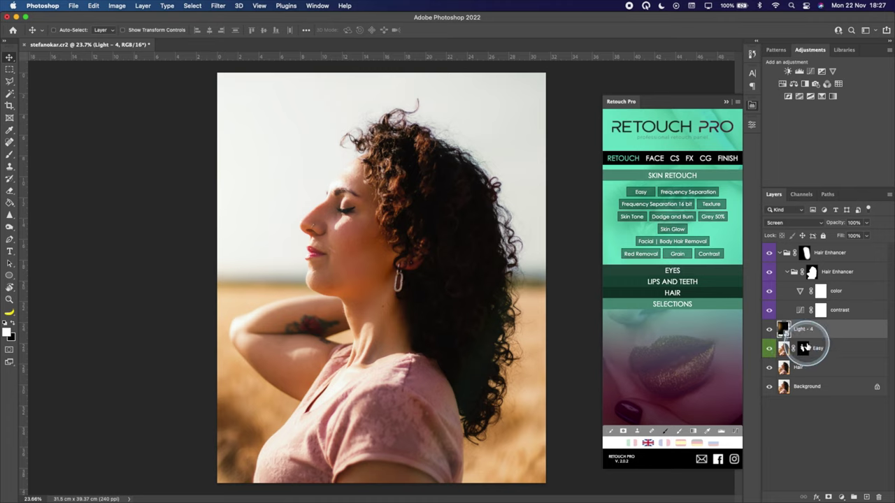
pyautogui.press('super+j')
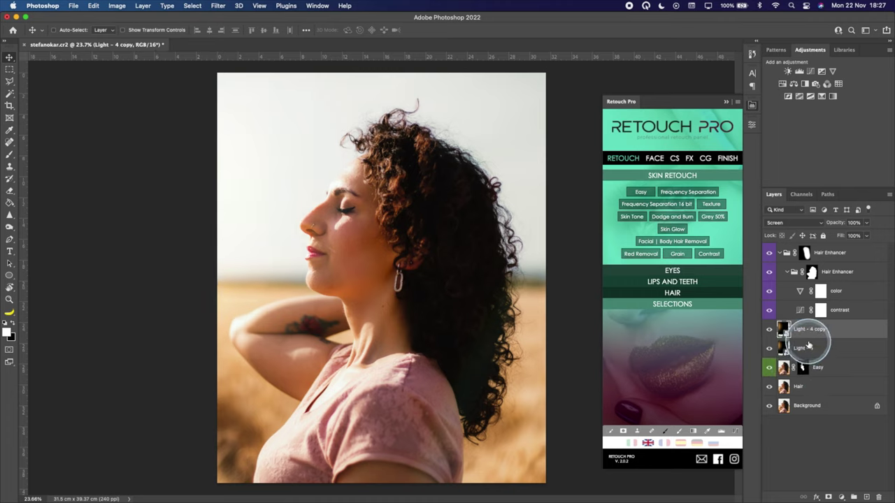
pyautogui.press('super+j')
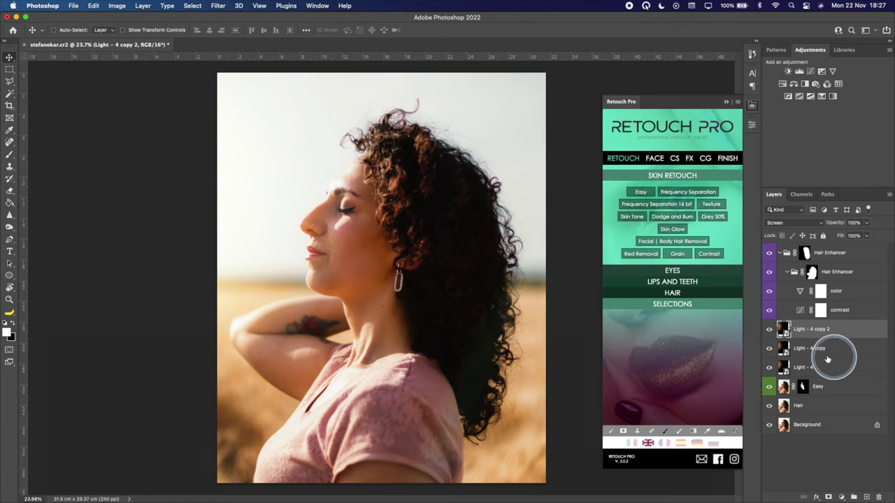
pyautogui.moveTo(459, 288); pyautogui.dragTo(472, 288)
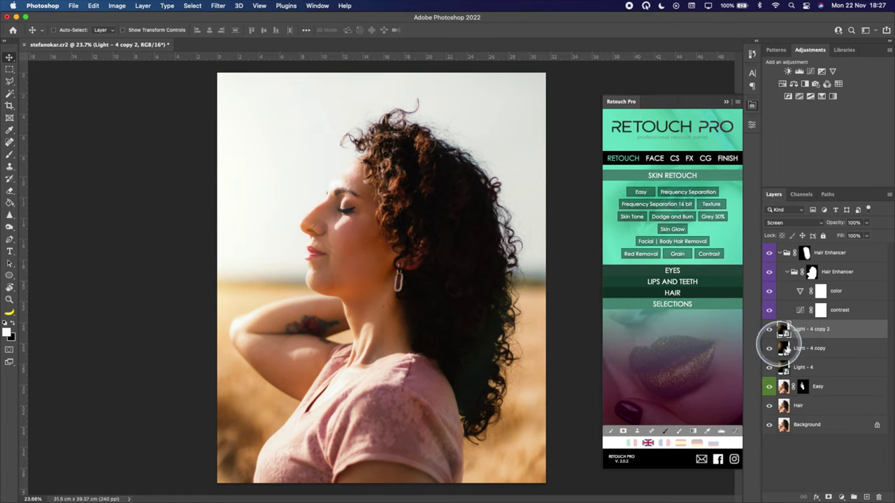
pyautogui.click(797, 348)
pyautogui.moveTo(521, 271); pyautogui.dragTo(397, 260)
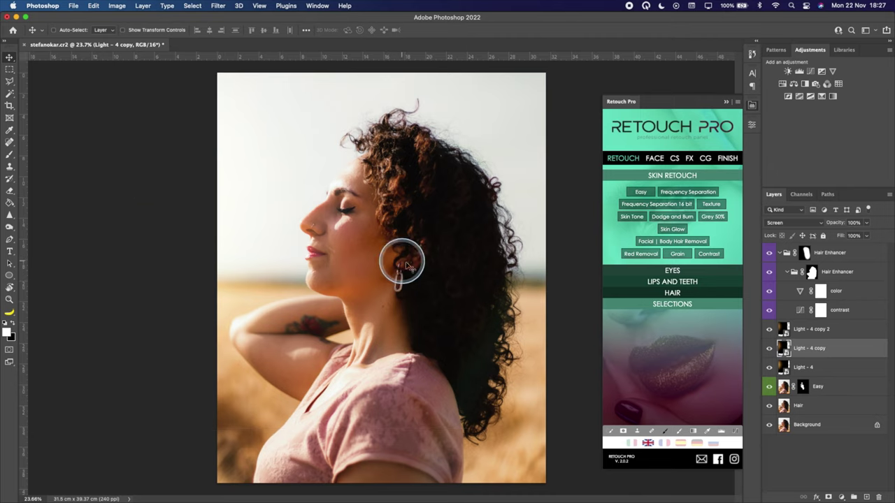
# Step: Select the three Light - 4 layers and scale them together to about 112%, shifting them slightly down and left
pyautogui.scroll(-3, 362, 249)
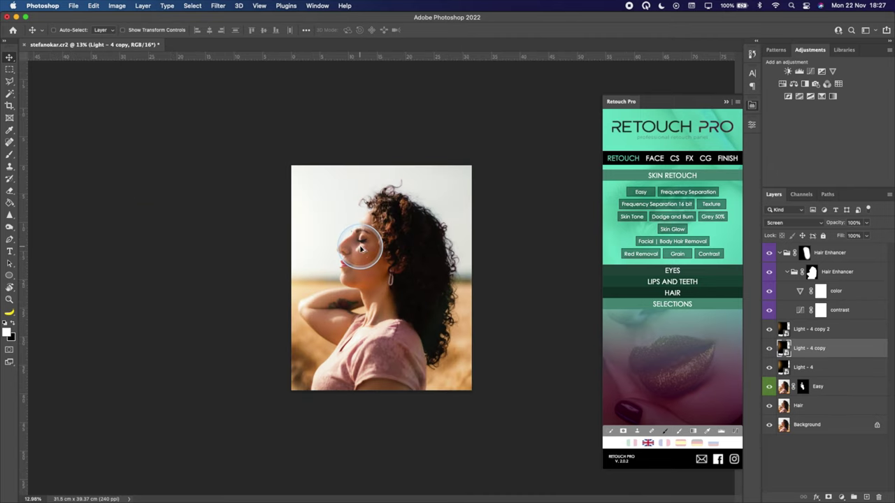
pyautogui.click(811, 367)
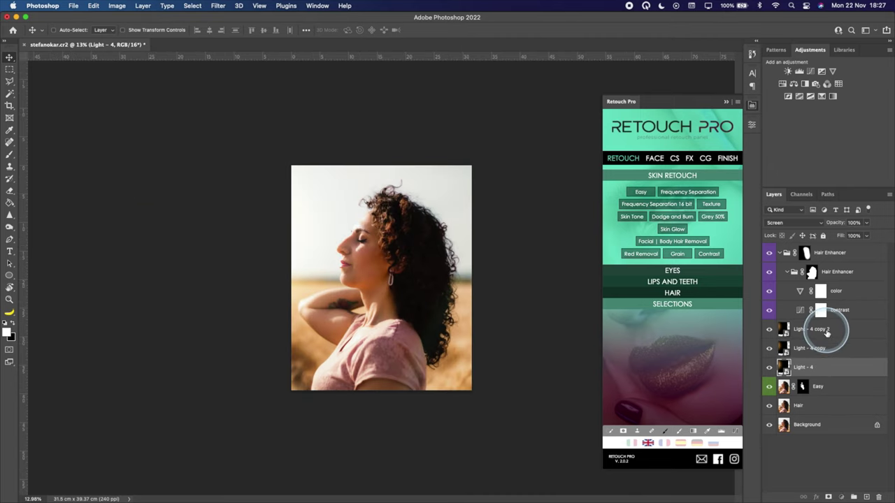
pyautogui.keyDown('shift'); pyautogui.click(824, 330); pyautogui.keyUp('shift')
pyautogui.press('super+t')
pyautogui.moveTo(446, 362); pyautogui.dragTo(471, 378)
pyautogui.scroll(3, 384, 281)
pyautogui.moveTo(384, 283); pyautogui.dragTo(362, 299)
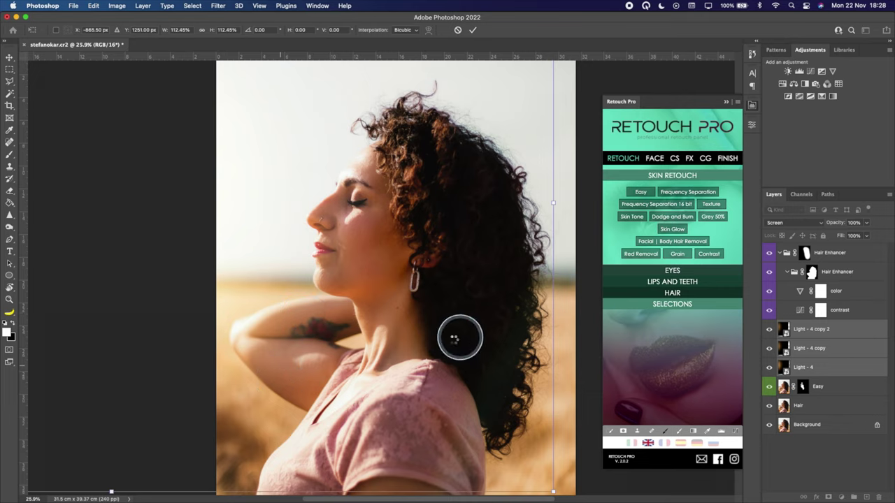
pyautogui.press('Return')
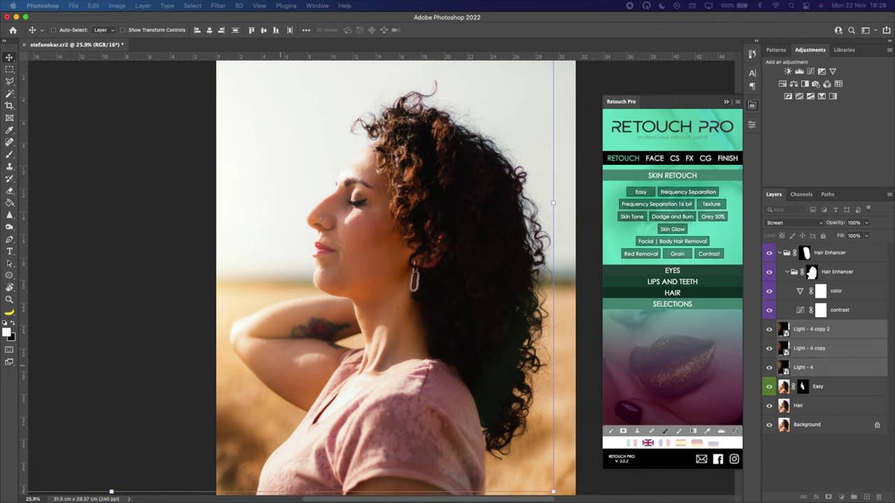
# Step: Switch to Finder, open the Flare / Reflection folder and place the Reflection - 12 overlay into the portrait in Photoshop
pyautogui.press('super+Tab')
pyautogui.doubleClick(477, 293)
pyautogui.scroll(-2, 497, 314)
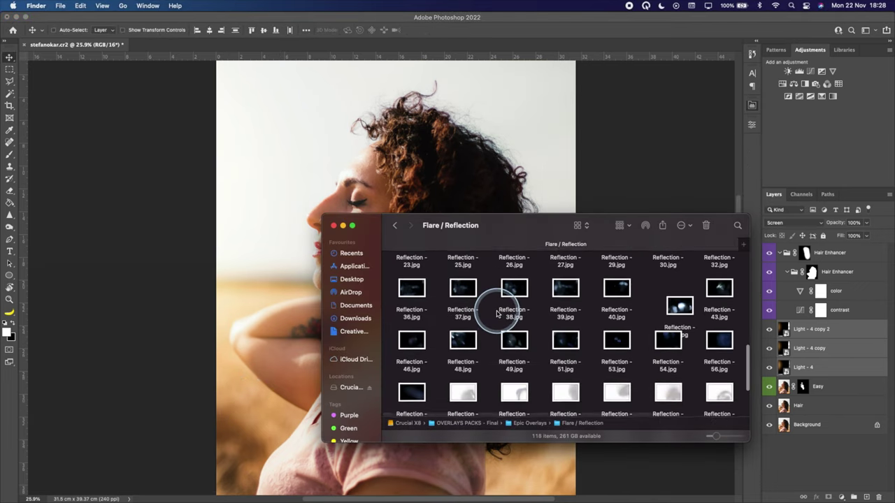
pyautogui.moveTo(411, 332); pyautogui.dragTo(413, 301)
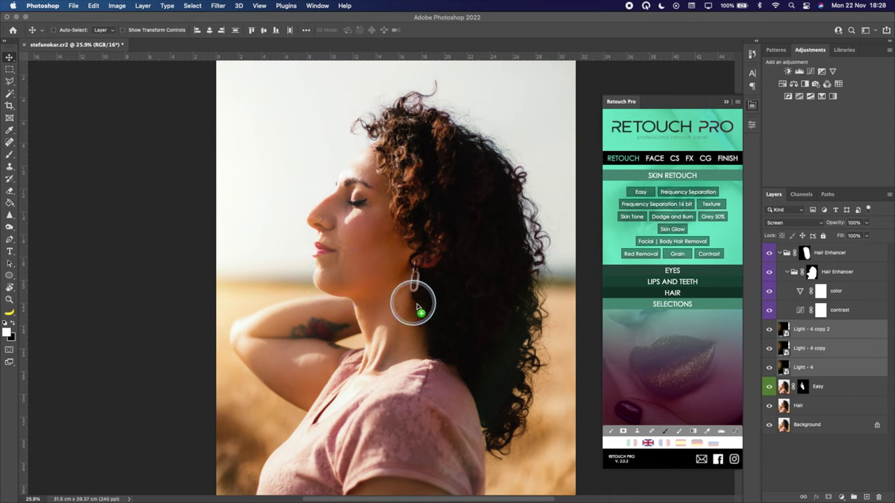
# Step: Rotate the Reflection - 12 overlay to about -90°, position it over the photo's lower-right area, and set its blending mode to Screen
pyautogui.moveTo(581, 382); pyautogui.dragTo(474, 125)
pyautogui.moveTo(453, 209); pyautogui.dragTo(511, 275)
pyautogui.moveTo(566, 132); pyautogui.dragTo(574, 117)
pyautogui.moveTo(517, 216)
pyautogui.mouseDown()
pyautogui.moveTo(524, 210)
pyautogui.moveTo(522, 218)
pyautogui.mouseUp()
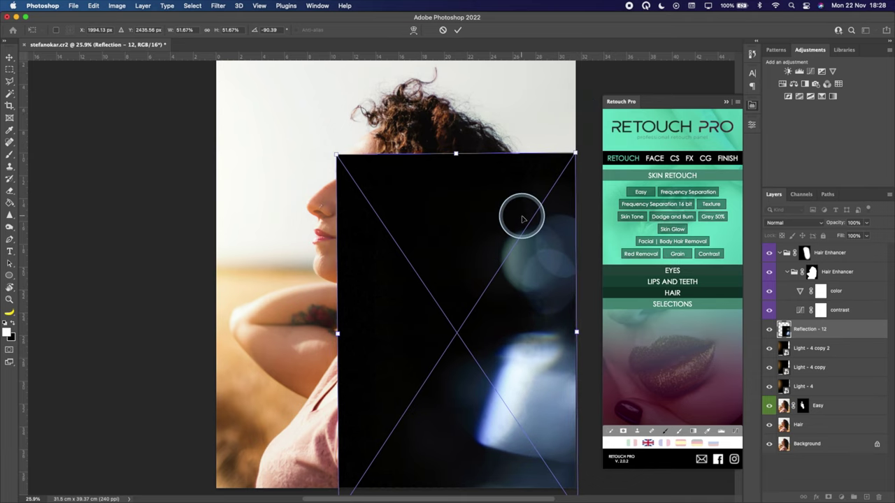
pyautogui.press('Return')
pyautogui.click(794, 222)
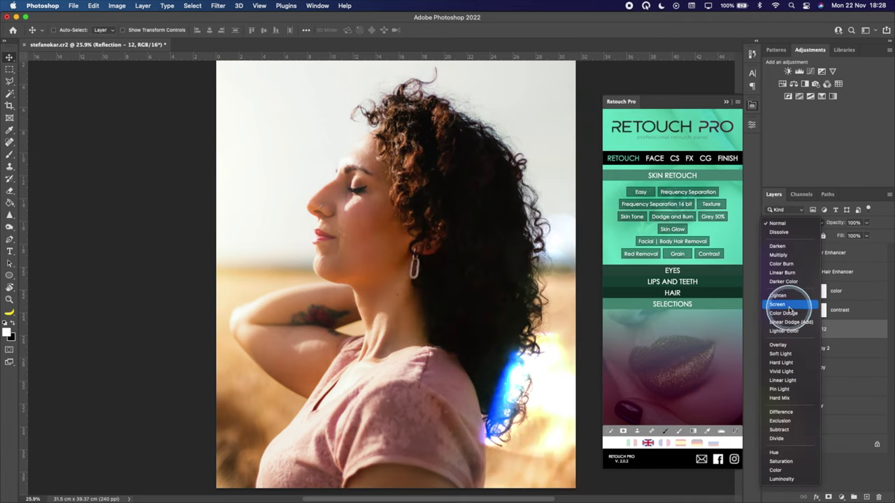
pyautogui.click(788, 306)
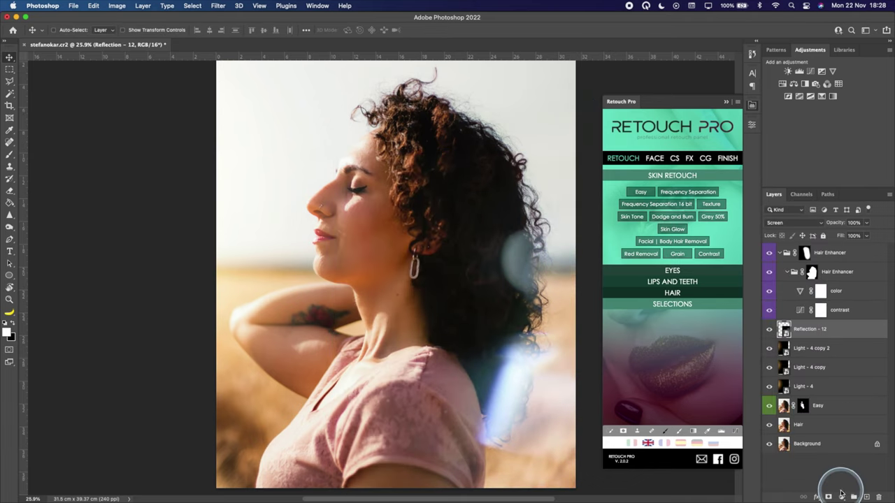
# Step: Add a yellow Solid Color fill layer, colour #dfcc2d, directly above the Reflection - 12 layer
pyautogui.click(841, 496)
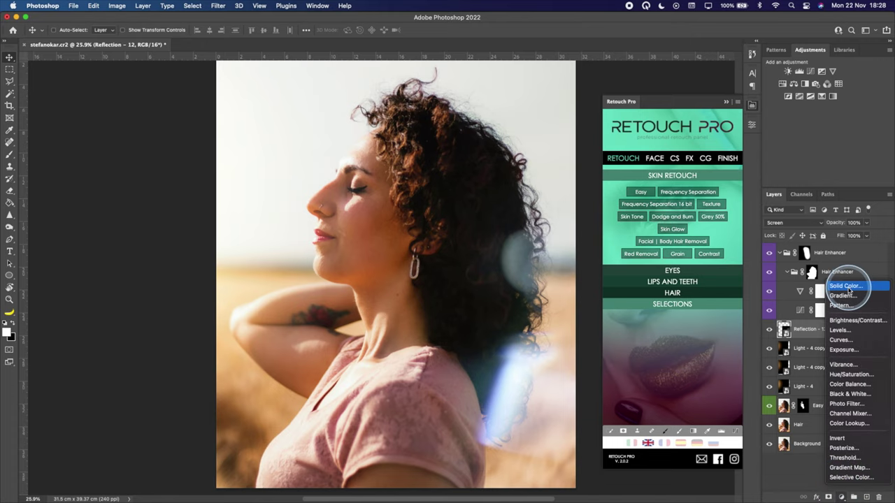
pyautogui.click(845, 286)
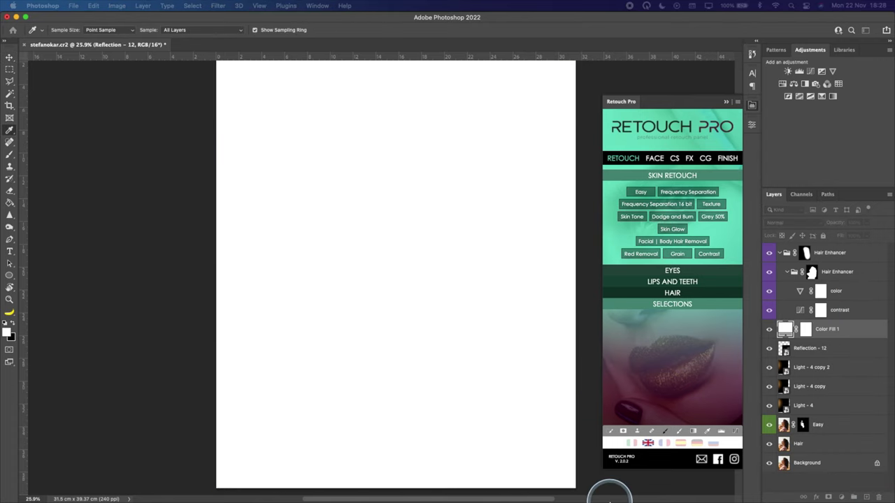
pyautogui.moveTo(529, 405); pyautogui.dragTo(532, 385)
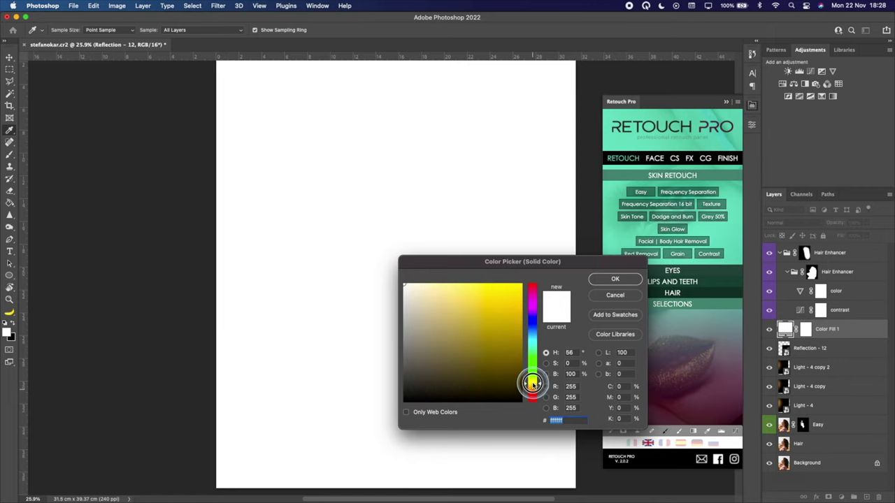
pyautogui.moveTo(495, 294)
pyautogui.mouseDown()
pyautogui.moveTo(494, 284)
pyautogui.moveTo(501, 299)
pyautogui.mouseUp()
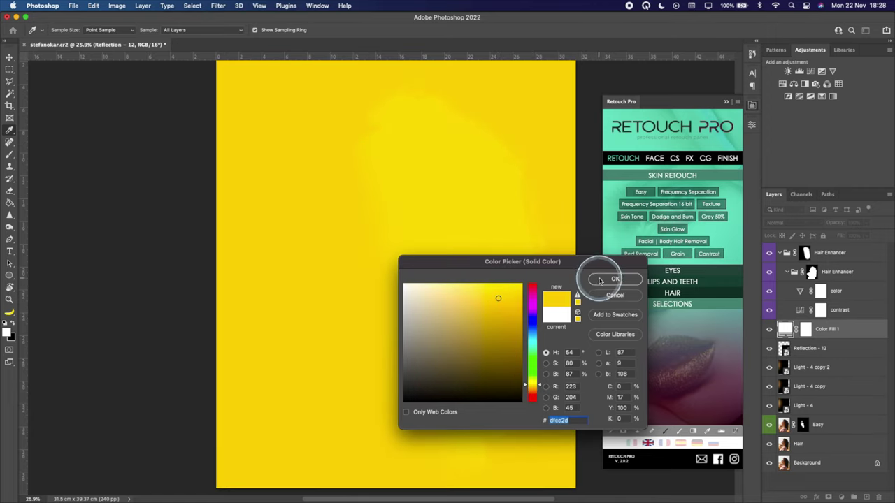
pyautogui.click(599, 281)
# Step: Clip the yellow fill layer to Reflection - 12 and set its blending mode to Hue
pyautogui.rightClick(856, 330)
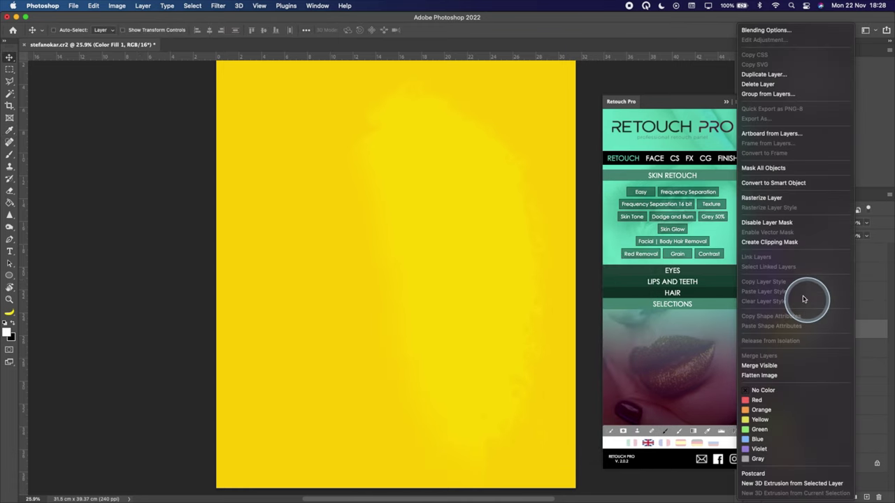
pyautogui.click(783, 240)
pyautogui.click(790, 222)
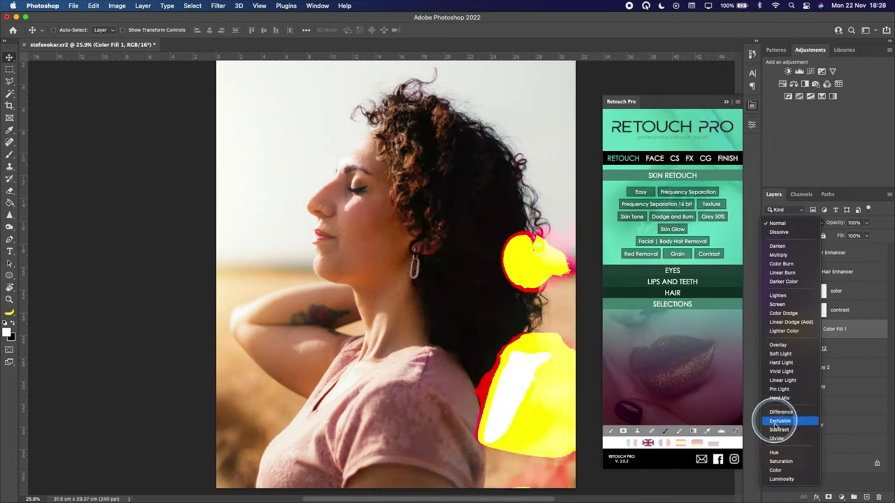
pyautogui.click(774, 454)
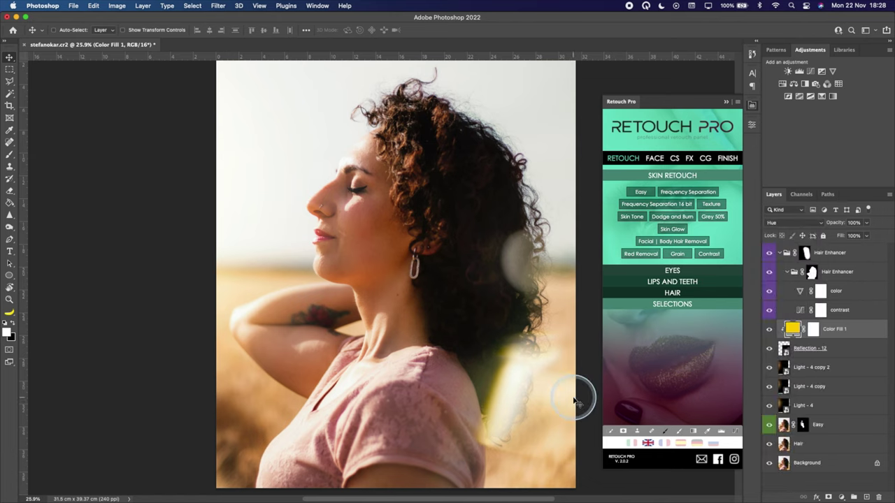
# Step: Select the Reflection - 12 layer and free-transform the overlay, shifting it downward over the portrait
pyautogui.click(493, 360)
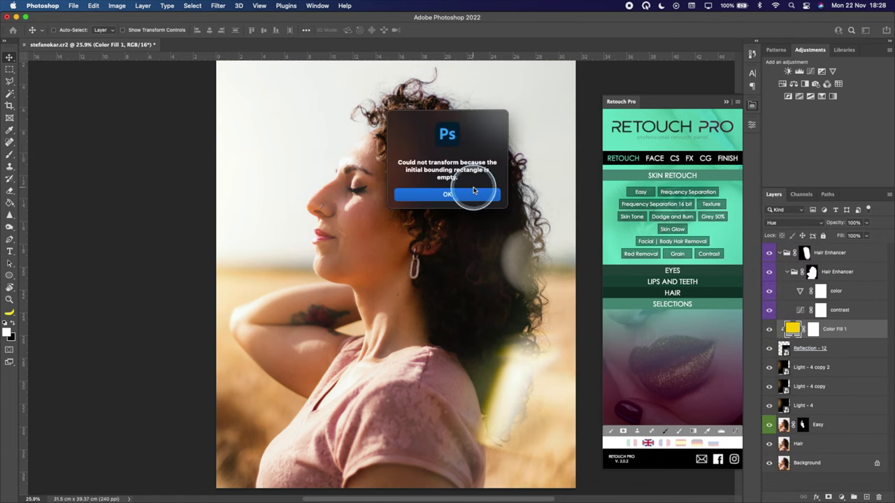
pyautogui.click(455, 193)
pyautogui.click(848, 349)
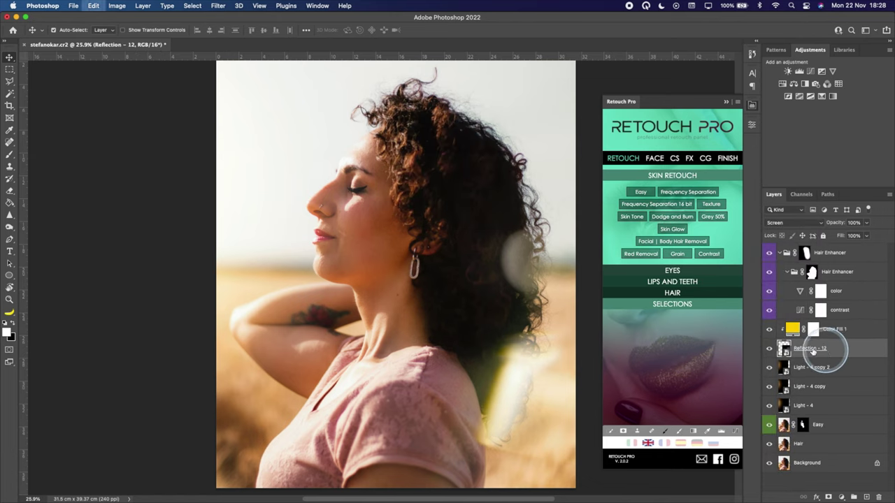
pyautogui.hotkey('ctrl', 't')
pyautogui.hotkey('ctrl', '0')
pyautogui.moveTo(455, 232); pyautogui.dragTo(447, 302)
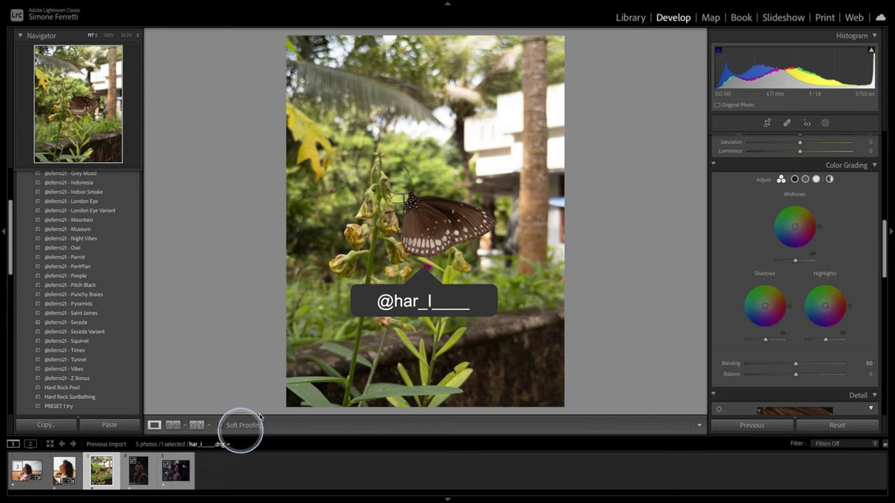
# Step: Switch to Lightroom Classic and apply the PenYFan user preset to the butterfly photo
pyautogui.scroll(5, 63, 209)
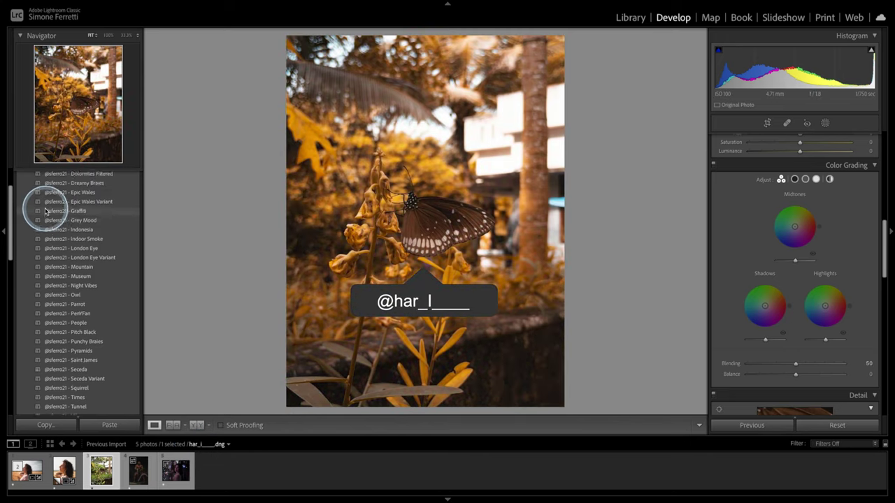
pyautogui.scroll(1, 69, 206)
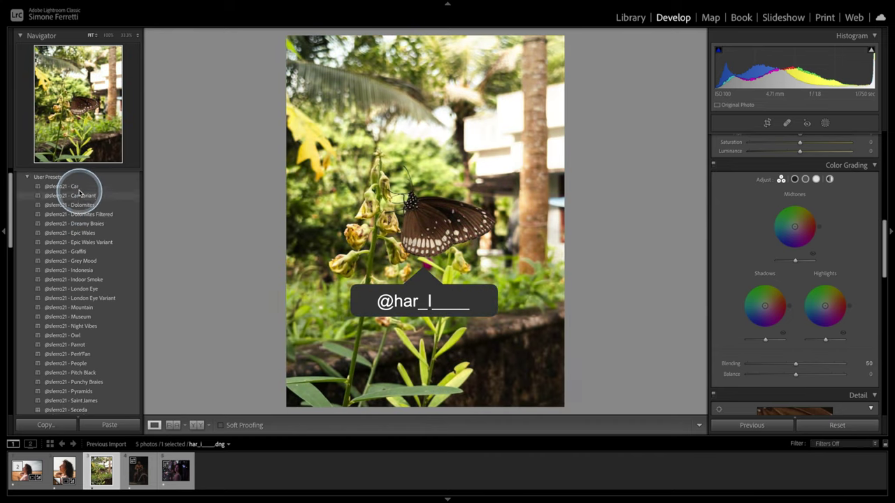
pyautogui.click(85, 357)
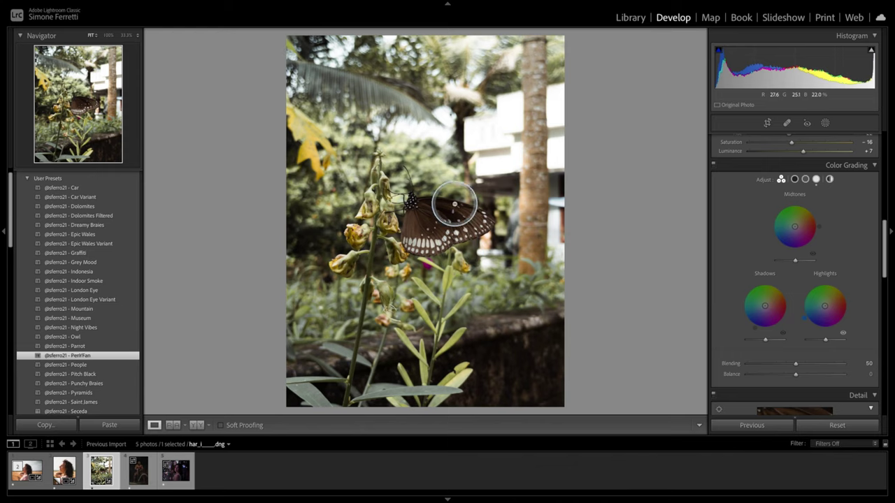
# Step: Crop the photo tighter around the butterfly and flowers, keeping the original aspect ratio
pyautogui.click(768, 123)
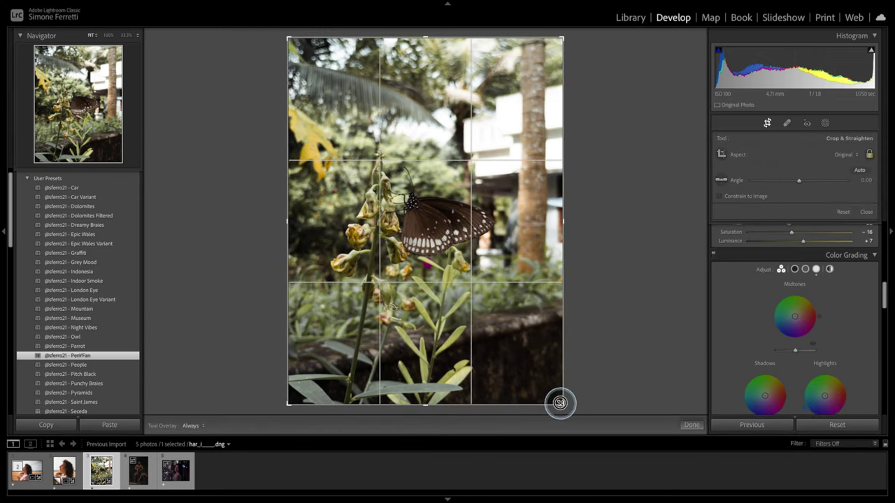
pyautogui.moveTo(564, 406); pyautogui.dragTo(510, 338)
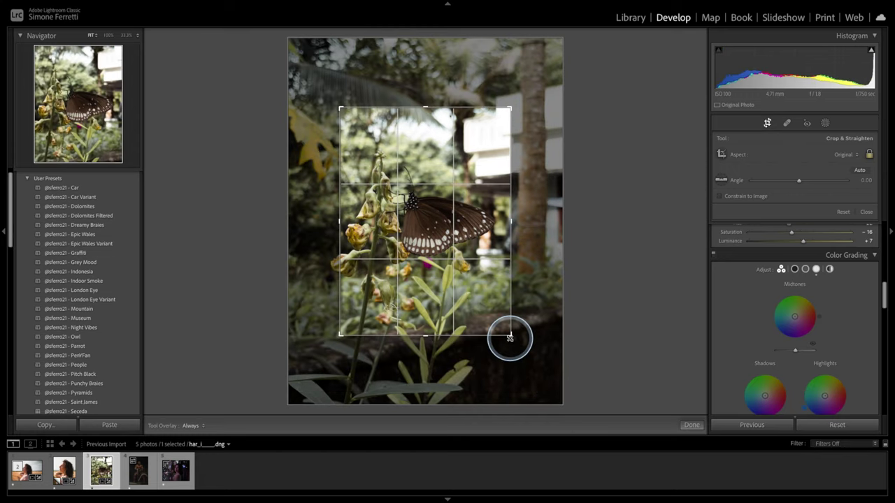
pyautogui.press('Return')
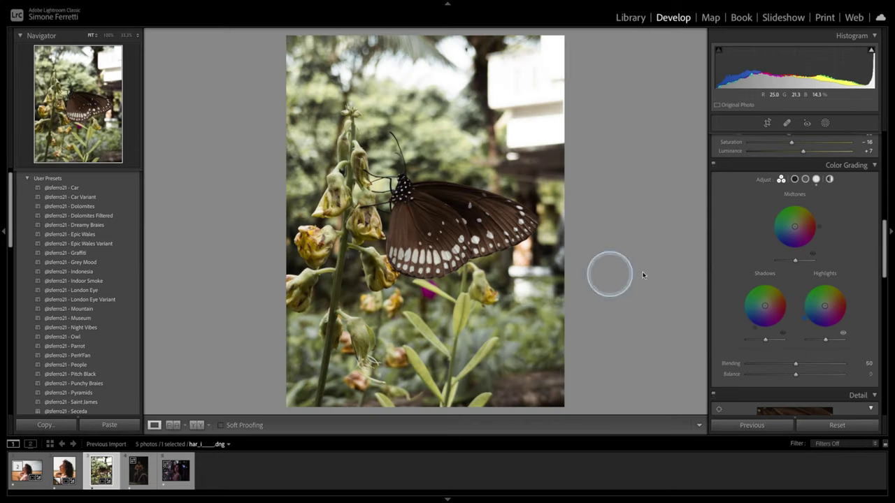
# Step: Create a Select Subject mask and set its Exposure to 0.62, Contrast 9, Clarity 6 and Sharpness 16
pyautogui.click(825, 124)
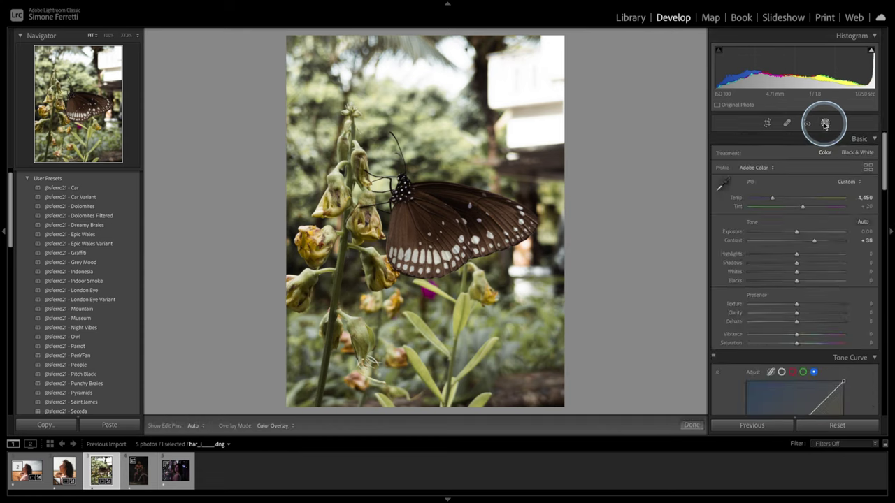
pyautogui.click(740, 155)
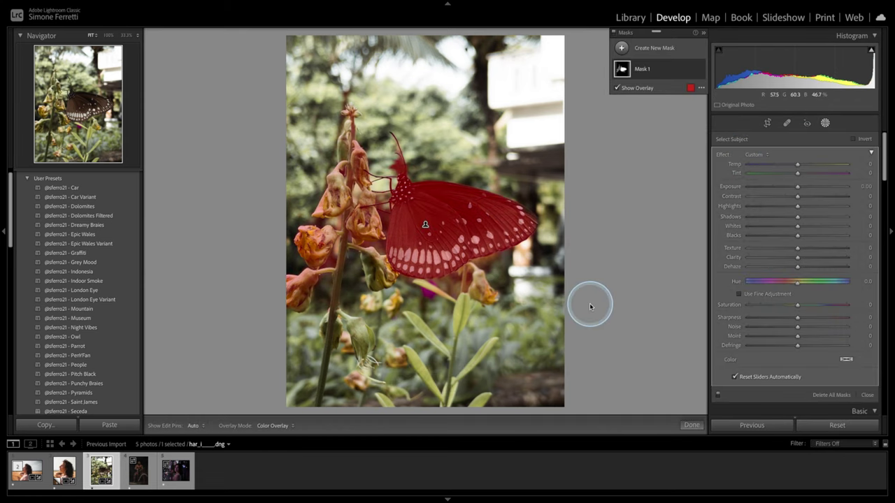
pyautogui.moveTo(802, 189)
pyautogui.mouseDown()
pyautogui.moveTo(811, 187)
pyautogui.moveTo(806, 200)
pyautogui.mouseUp()
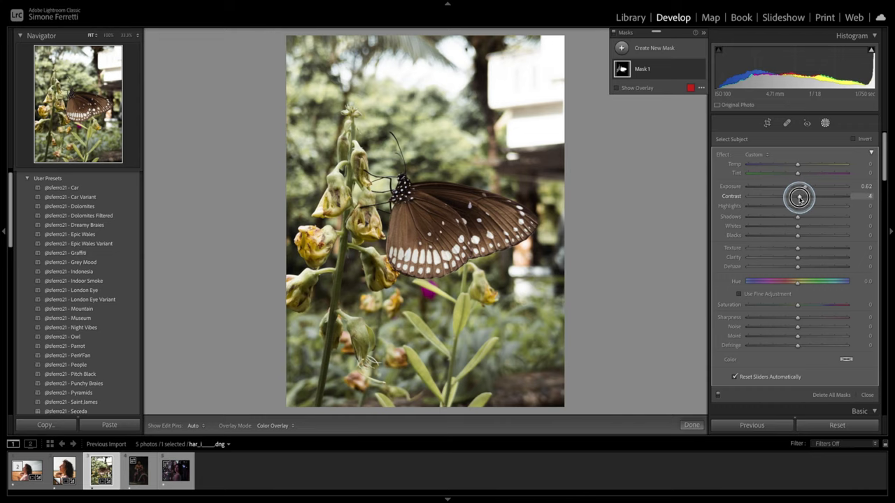
pyautogui.moveTo(797, 256)
pyautogui.mouseDown()
pyautogui.moveTo(811, 259)
pyautogui.moveTo(799, 257)
pyautogui.mouseUp()
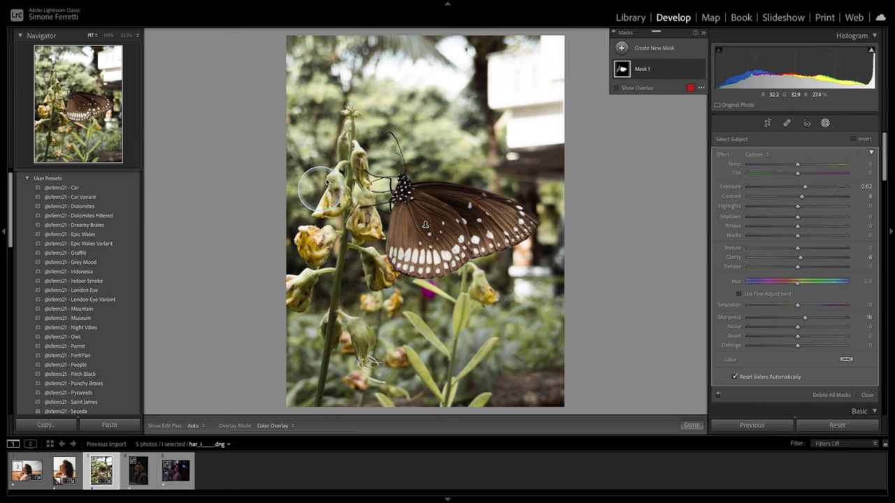
# Step: Subtract the flowers and stem from the subject mask with a size 20 brush, leaving only the butterfly masked
pyautogui.click(666, 71)
pyautogui.click(675, 97)
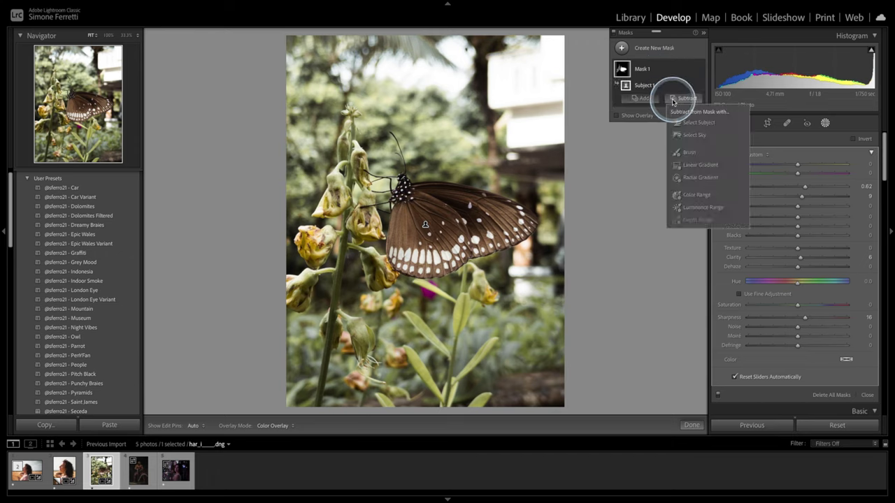
pyautogui.click(689, 151)
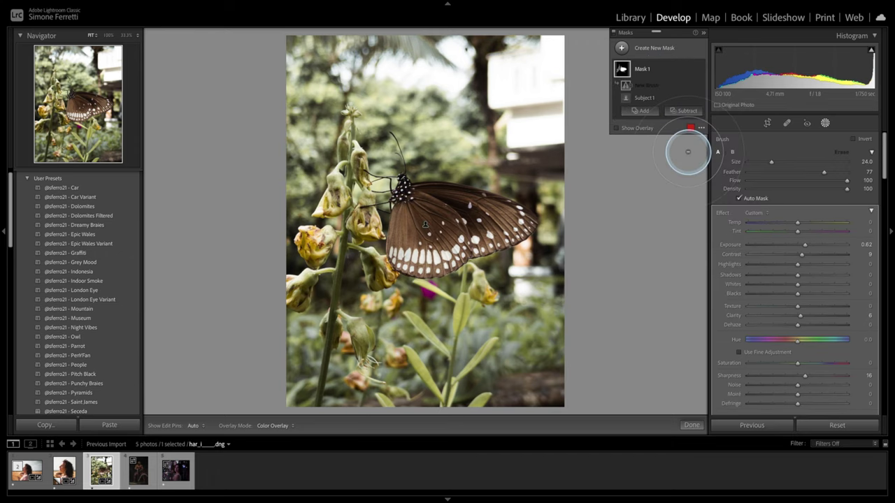
pyautogui.scroll(-2, 341, 148)
pyautogui.press('h')
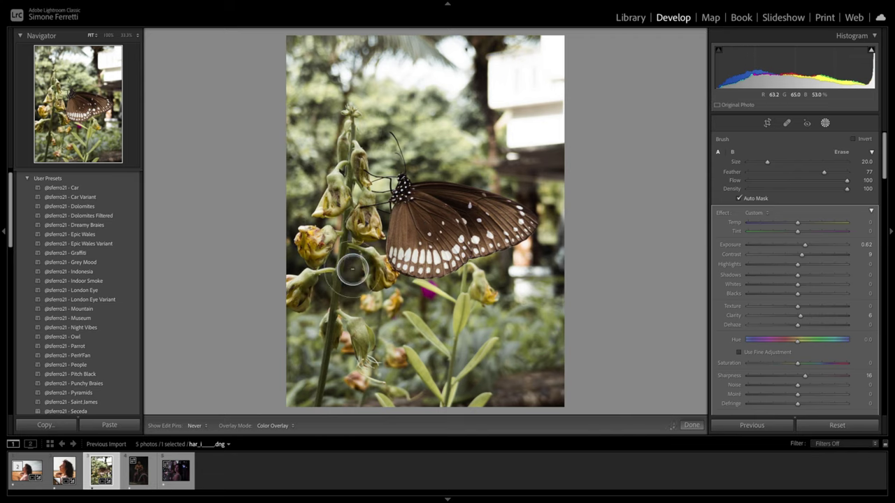
pyautogui.press('h')
# Step: Set the butterfly mask's Blacks to -8 and Texture to -16, and finish masking
pyautogui.click(653, 69)
pyautogui.click(787, 219)
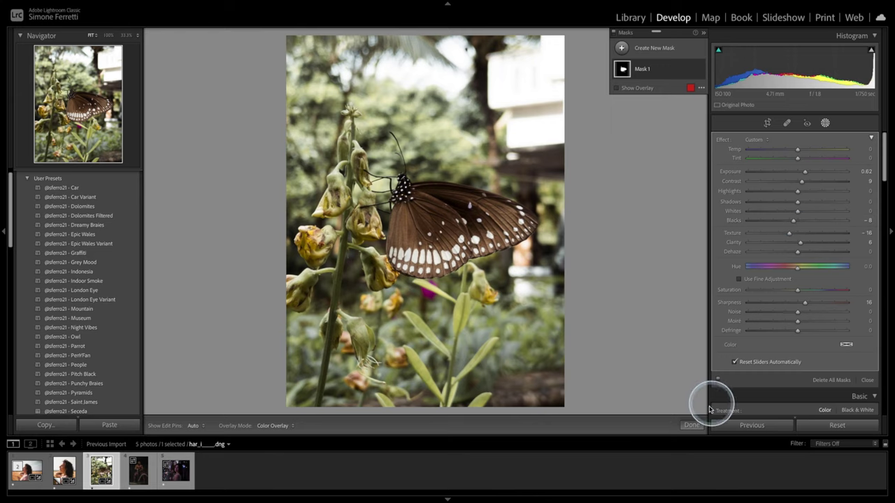
pyautogui.click(691, 425)
# Step: Add a post-crop vignette with Amount -18 and Midpoint 15
pyautogui.scroll(-15, 803, 295)
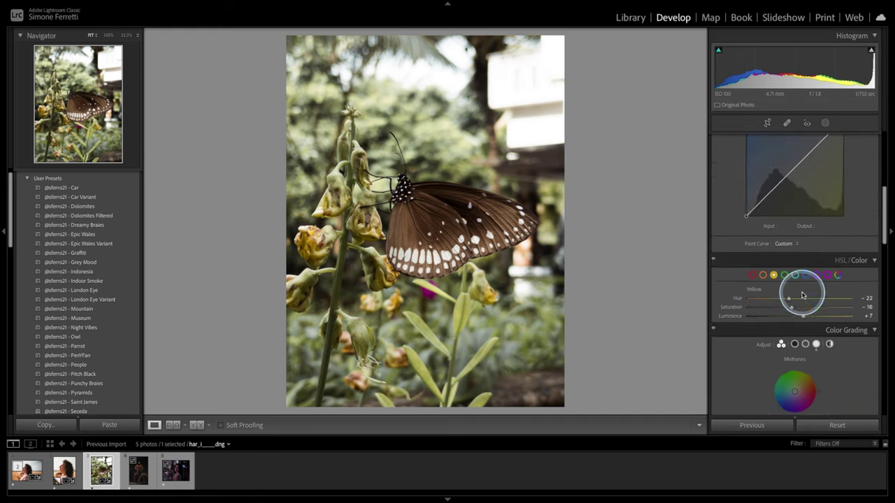
pyautogui.scroll(-3, 802, 295)
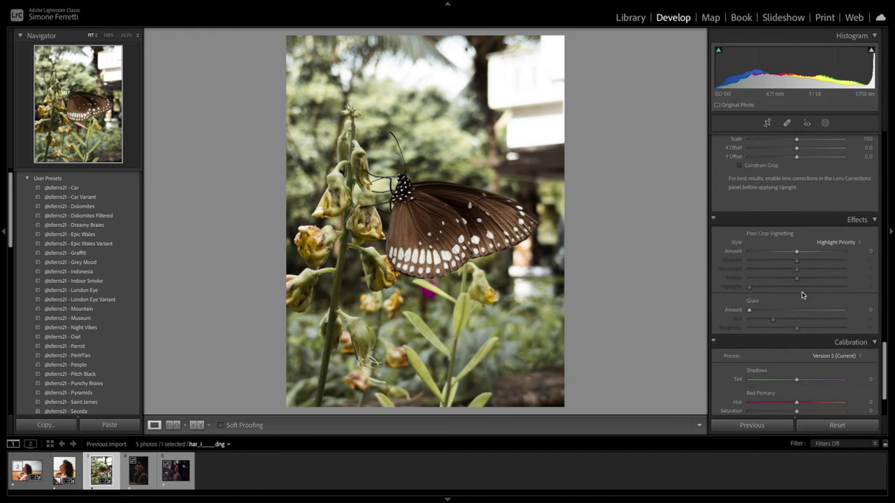
pyautogui.moveTo(793, 251)
pyautogui.mouseDown()
pyautogui.moveTo(751, 260)
pyautogui.moveTo(784, 253)
pyautogui.mouseUp()
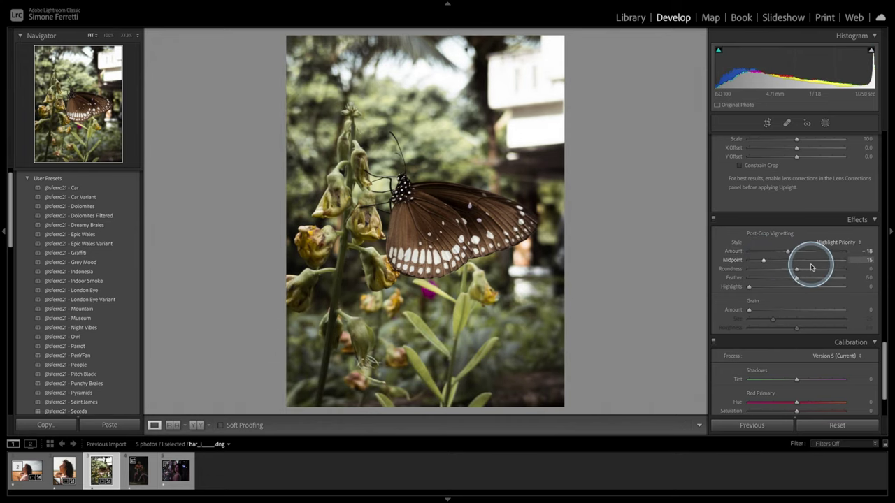
# Step: Set the green colour range's Hue to +19 and Saturation to -35
pyautogui.scroll(10, 811, 267)
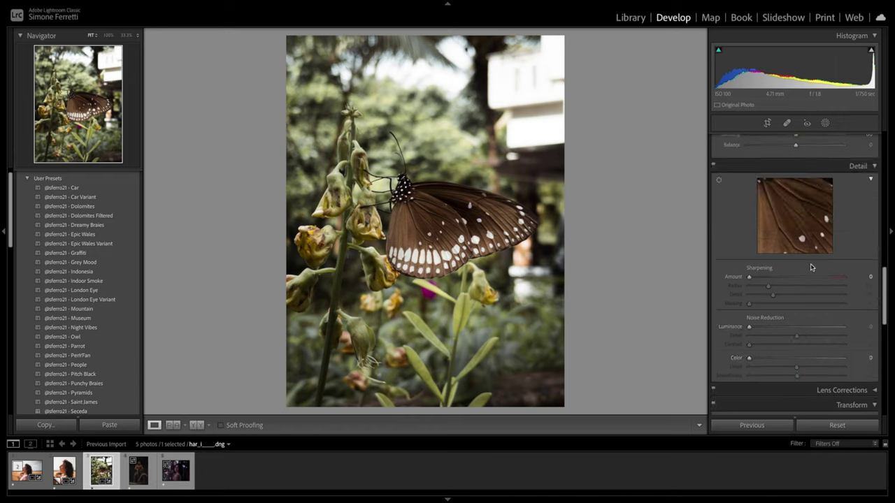
pyautogui.scroll(5, 811, 267)
pyautogui.click(784, 225)
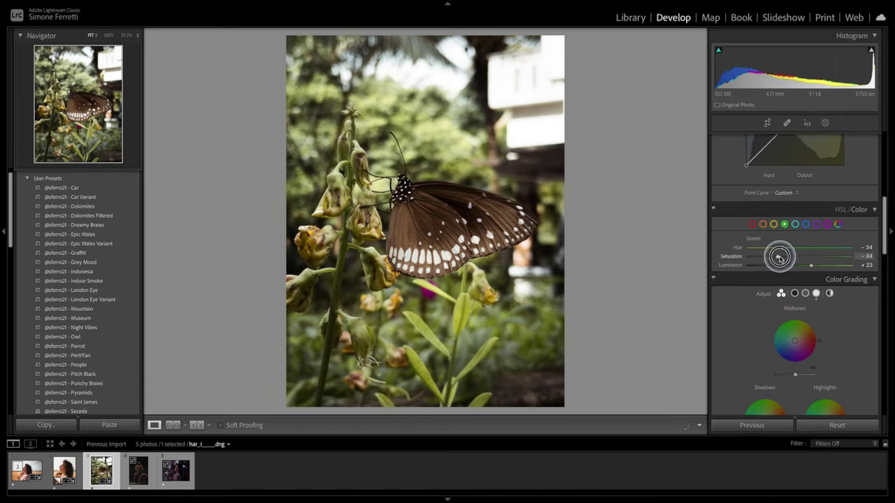
pyautogui.moveTo(782, 248); pyautogui.dragTo(802, 250)
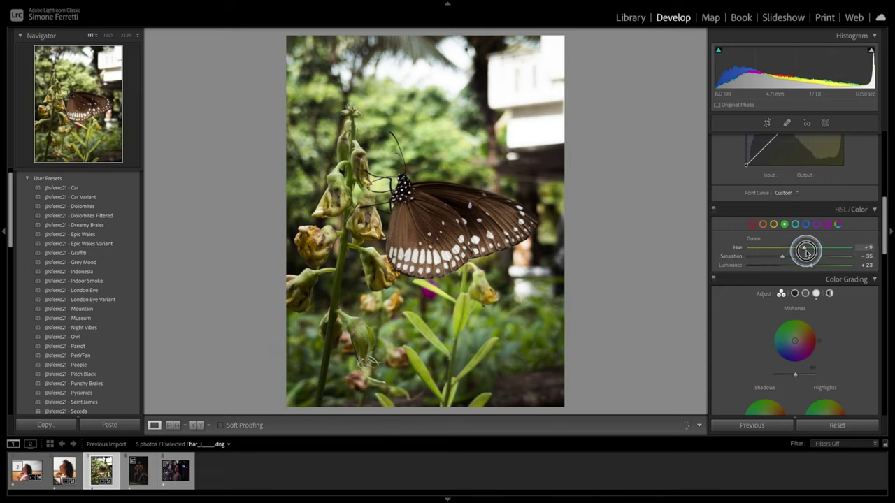
pyautogui.moveTo(809, 250); pyautogui.dragTo(810, 250)
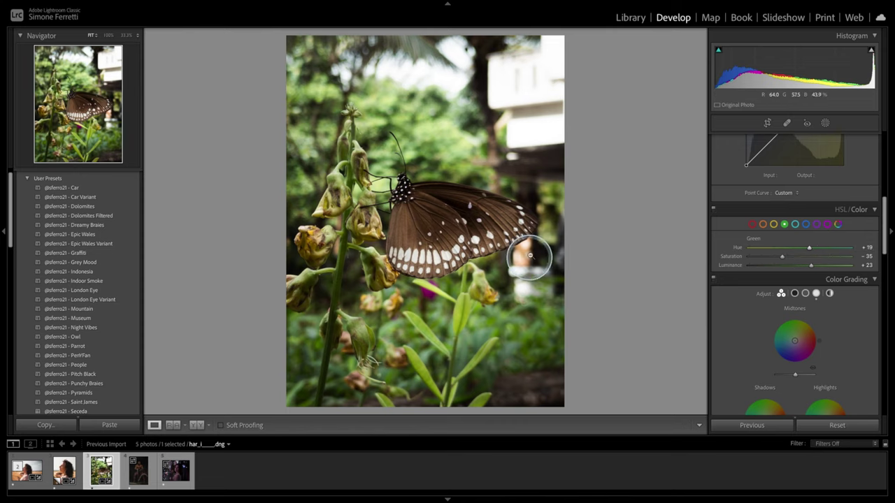
# Step: Draw a large radial gradient mask over the bright building in the photo's upper-right corner, set its Exposure to -2.22, and close masking
pyautogui.click(825, 126)
pyautogui.hotkey('shift', 'm')
pyautogui.moveTo(543, 110); pyautogui.dragTo(443, 196)
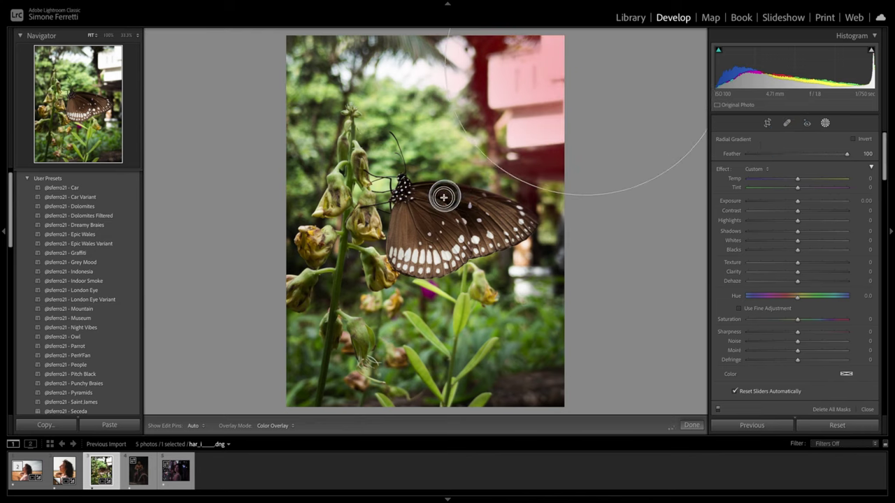
pyautogui.moveTo(812, 201); pyautogui.dragTo(771, 202)
pyautogui.press('o')
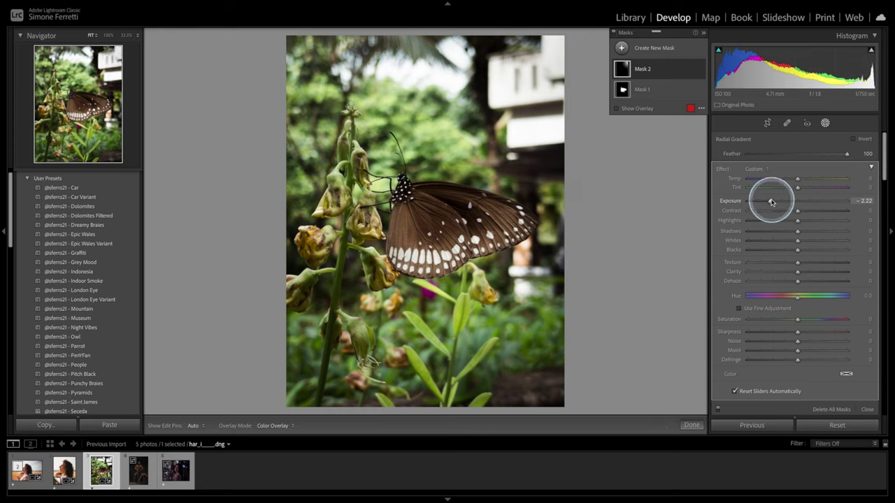
pyautogui.hotkey('shift', 'w')
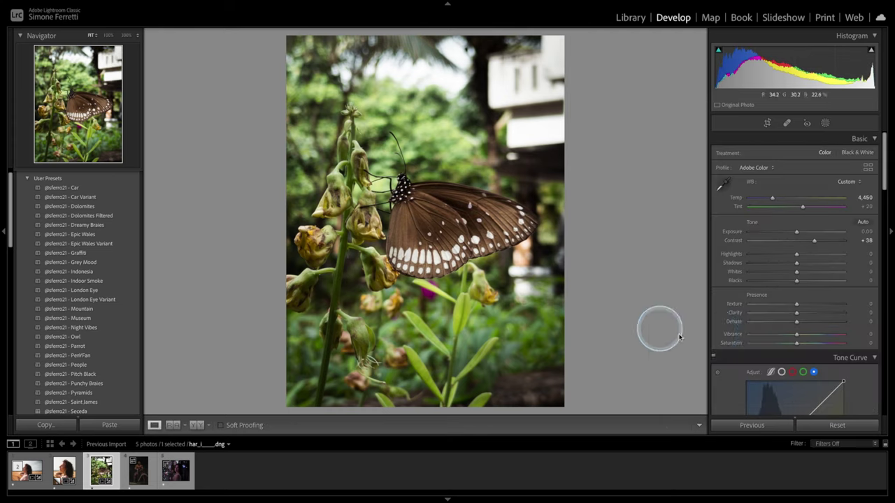
# Step: Set the photo's Texture to -15 and Clarity to -14, and open it in Photoshop for editing
pyautogui.click(795, 305)
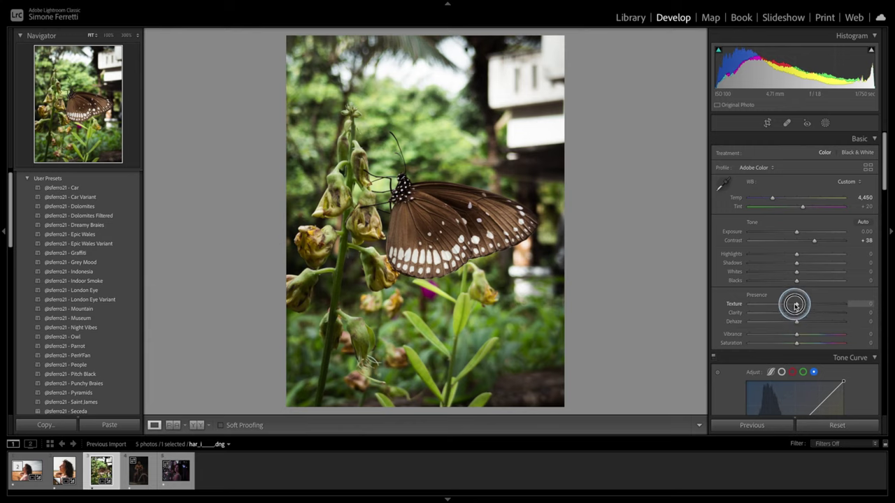
pyautogui.moveTo(796, 313); pyautogui.dragTo(789, 305)
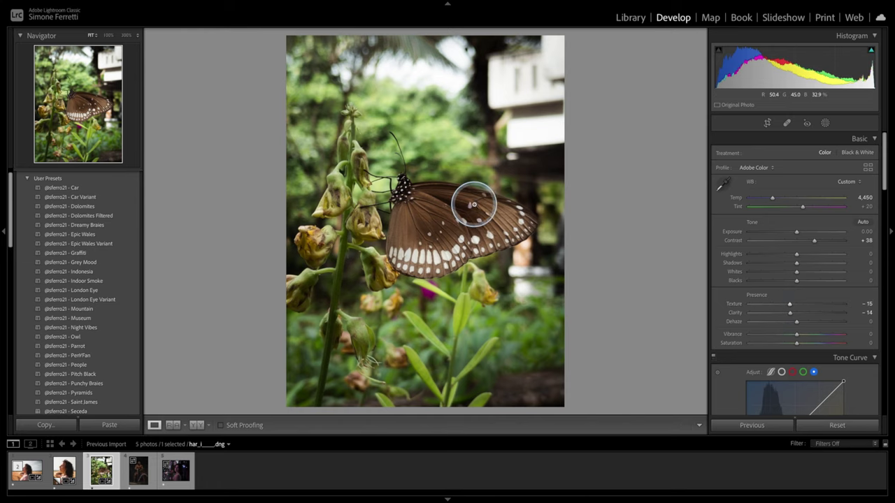
pyautogui.rightClick(473, 199)
pyautogui.moveTo(559, 201)
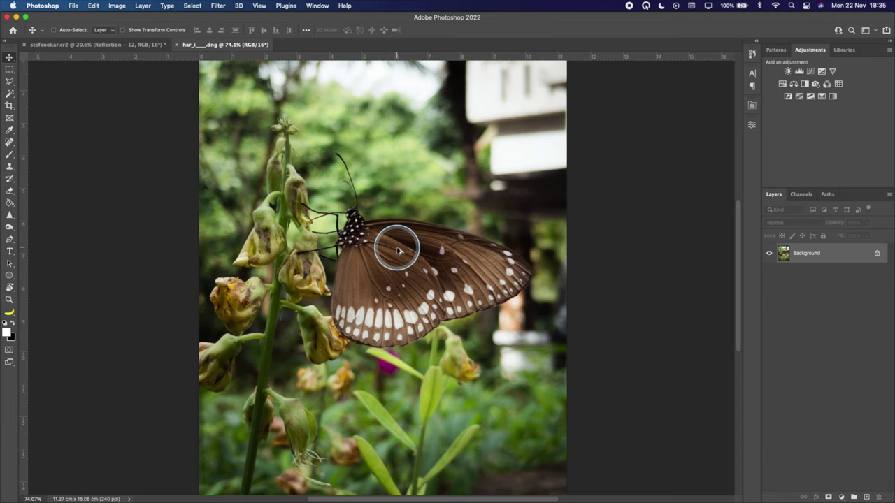
# Step: Use the Patch tool to replace the white building in the photo's upper-right corner with surrounding foliage
pyautogui.press('super+minus')
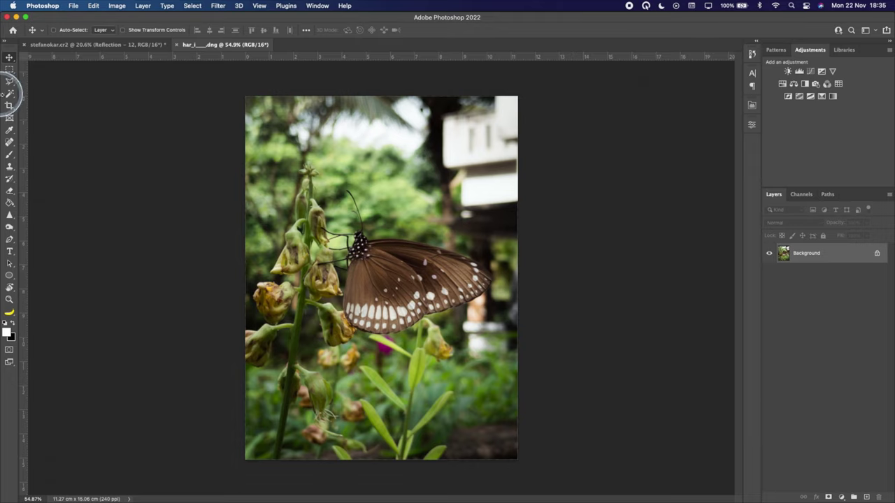
pyautogui.click(9, 143)
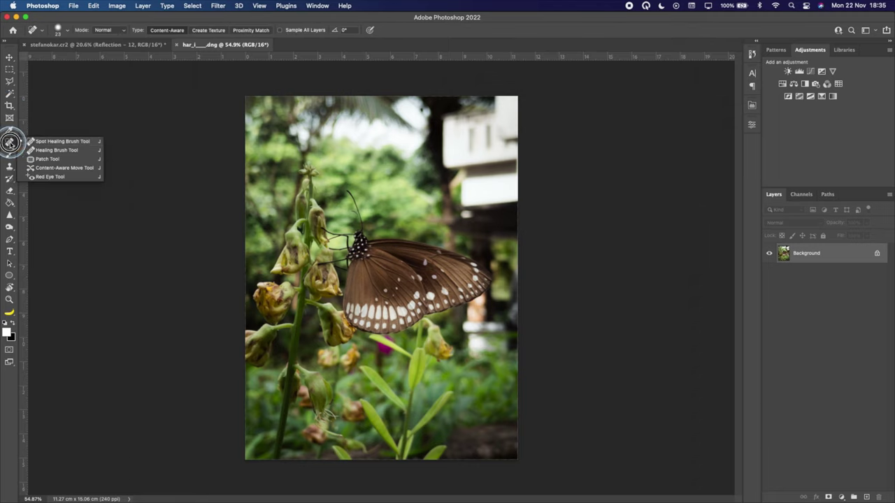
pyautogui.click(47, 159)
pyautogui.moveTo(482, 153)
pyautogui.mouseDown()
pyautogui.moveTo(455, 104)
pyautogui.moveTo(399, 199)
pyautogui.moveTo(404, 206)
pyautogui.mouseUp()
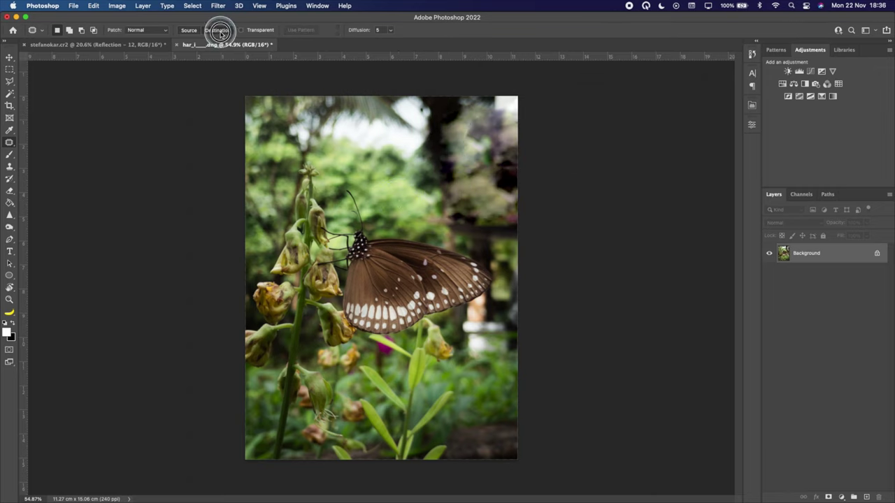
pyautogui.moveTo(405, 178)
pyautogui.mouseDown()
pyautogui.moveTo(397, 219)
pyautogui.moveTo(490, 170)
pyautogui.mouseUp()
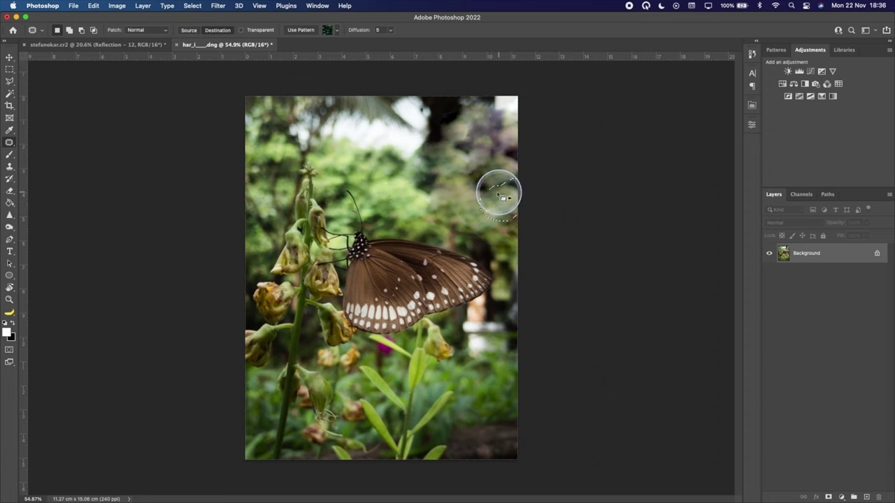
# Step: Patch the remaining building traces along the photo's right edge with green foliage, using Diffusion 7
pyautogui.scroll(2, 567, 202)
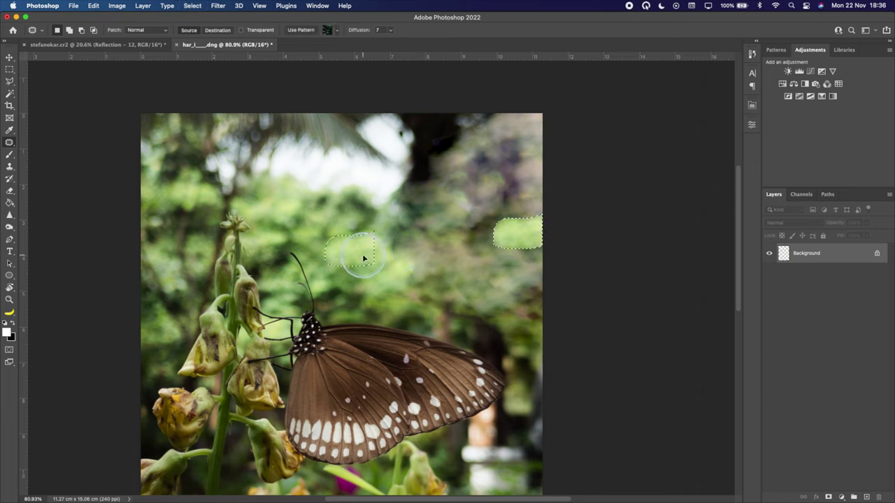
pyautogui.scroll(-2, 363, 256)
pyautogui.moveTo(432, 203); pyautogui.dragTo(503, 257)
pyautogui.scroll(2, 448, 194)
pyautogui.scroll(-2, 511, 222)
pyautogui.scroll(2, 510, 221)
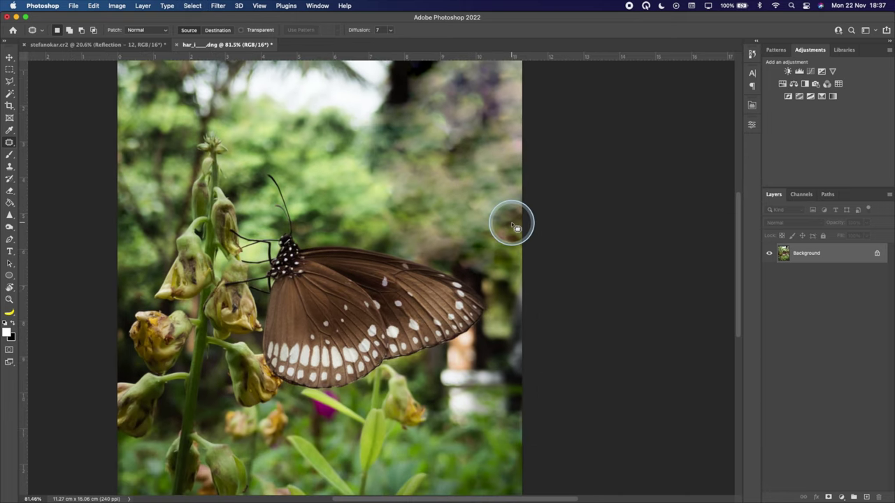
pyautogui.scroll(-2, 511, 221)
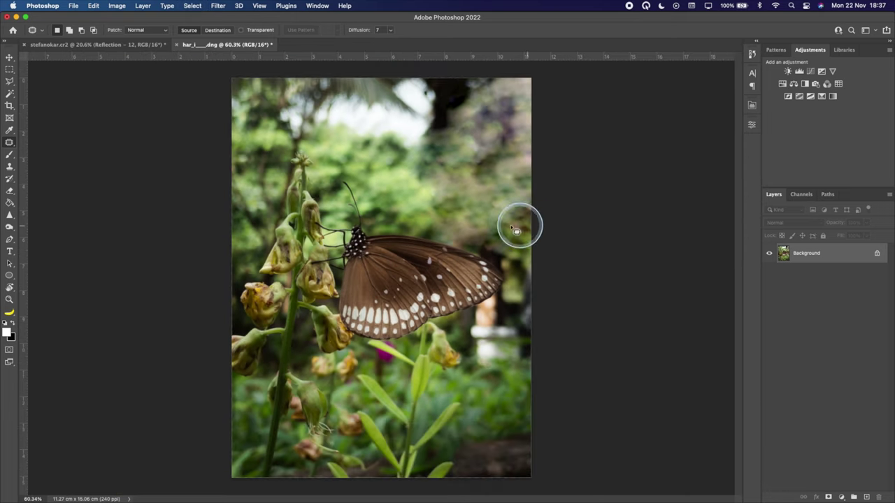
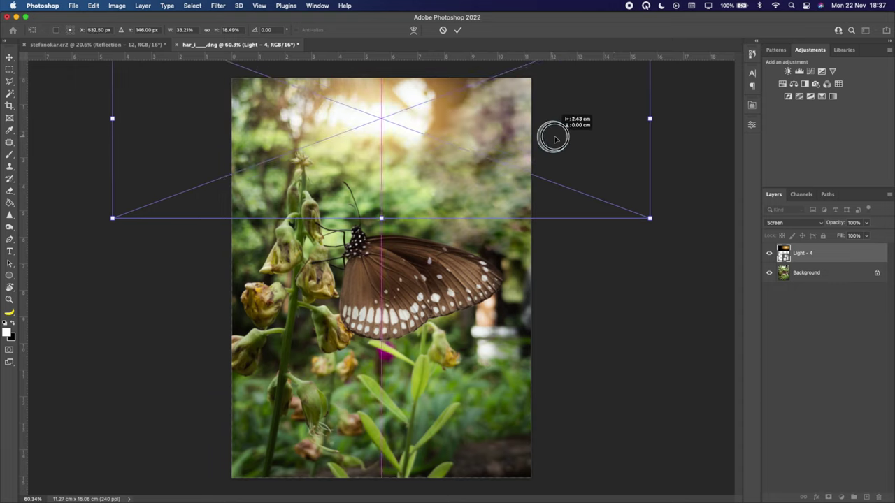
# Step: Commit the Light - 4 overlay across the photo's top and place Film Leaks - 6.jpg from the Film Leaks folder
pyautogui.press('Return')
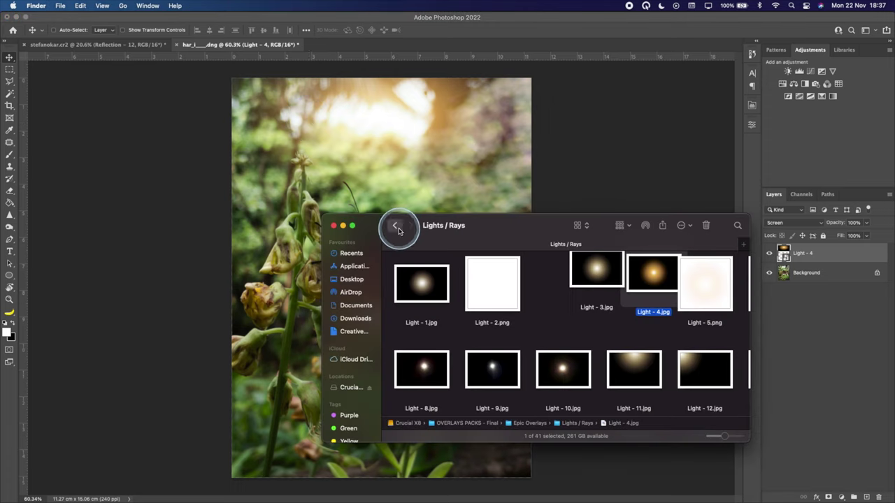
pyautogui.click(396, 227)
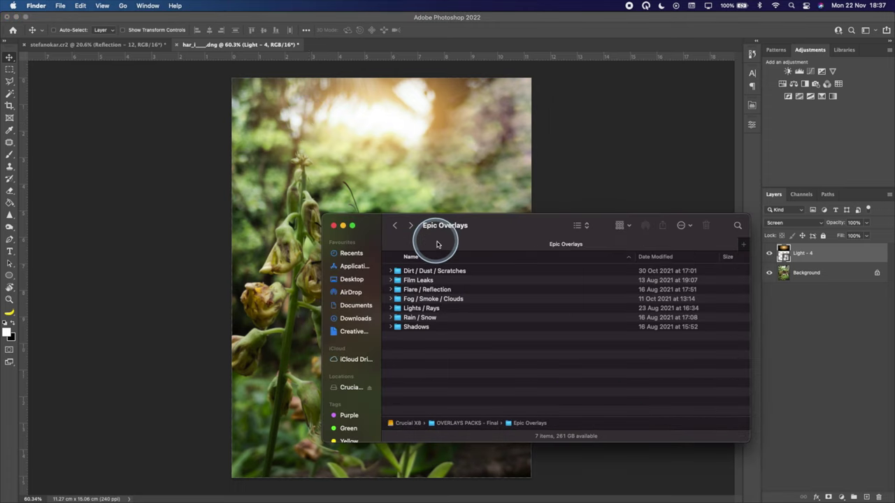
pyautogui.doubleClick(447, 281)
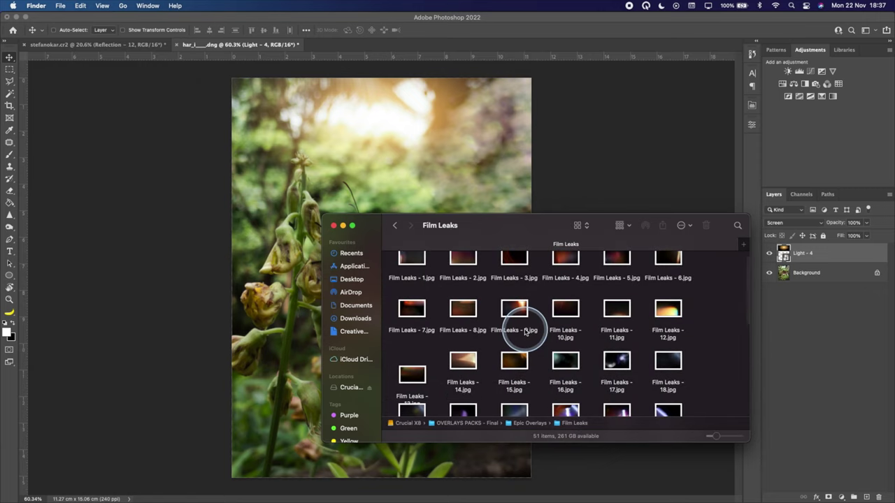
pyautogui.scroll(-5, 525, 332)
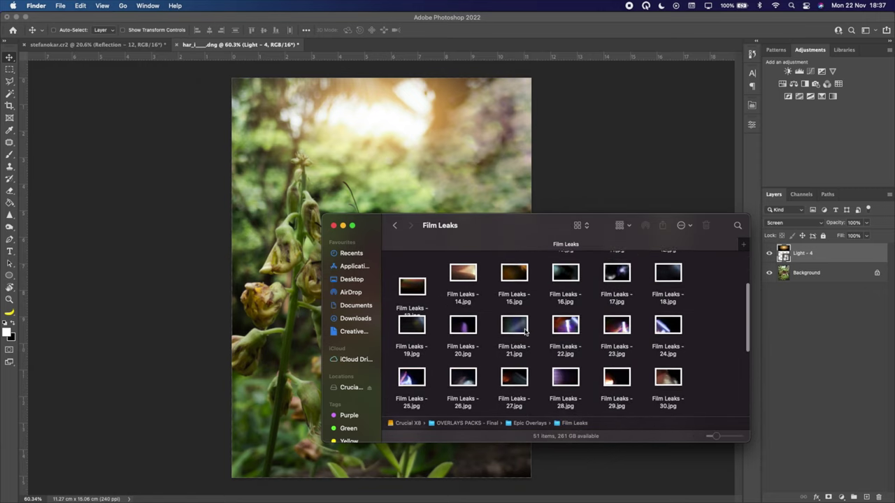
pyautogui.moveTo(525, 332); pyautogui.dragTo(374, 147)
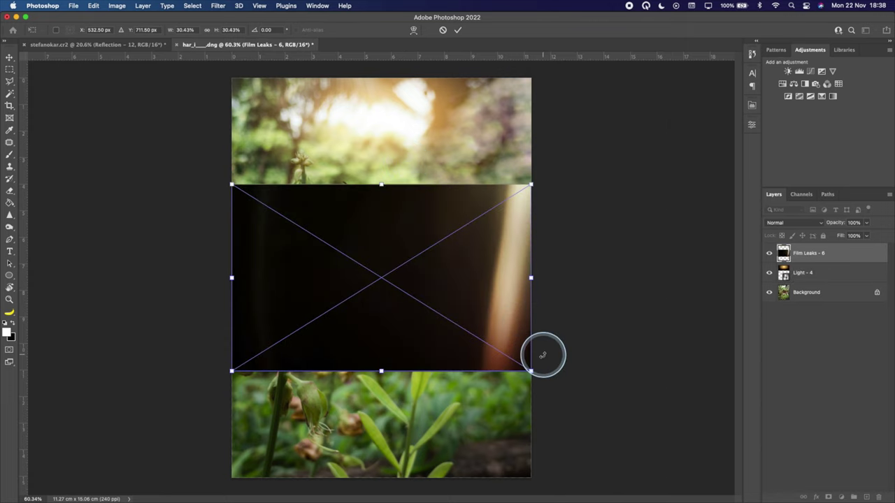
# Step: Scale the Film Leaks - 6 overlay to 60% and rotate it nearly upside down, with its light streak running down the photo's left side
pyautogui.moveTo(529, 369); pyautogui.dragTo(678, 463)
pyautogui.moveTo(581, 335); pyautogui.dragTo(309, 333)
pyautogui.moveTo(510, 448); pyautogui.dragTo(276, 424)
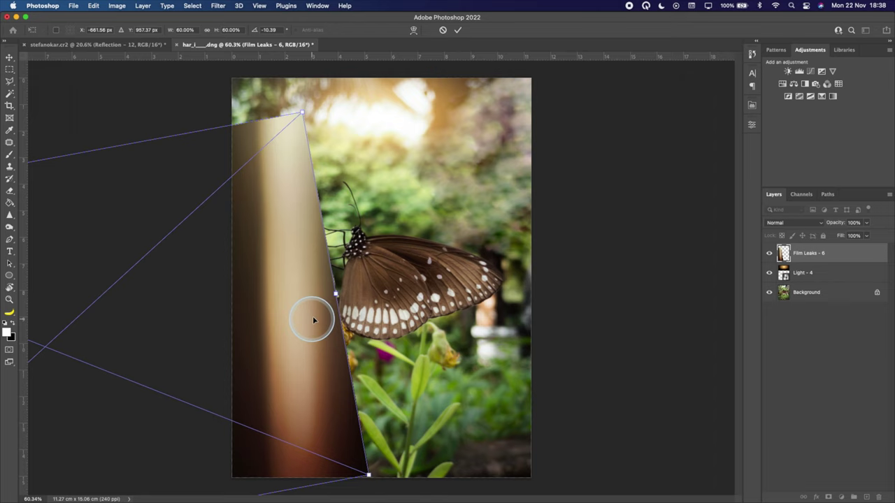
pyautogui.moveTo(334, 293); pyautogui.dragTo(387, 283)
pyautogui.moveTo(488, 404); pyautogui.dragTo(281, 300)
pyautogui.press('Return')
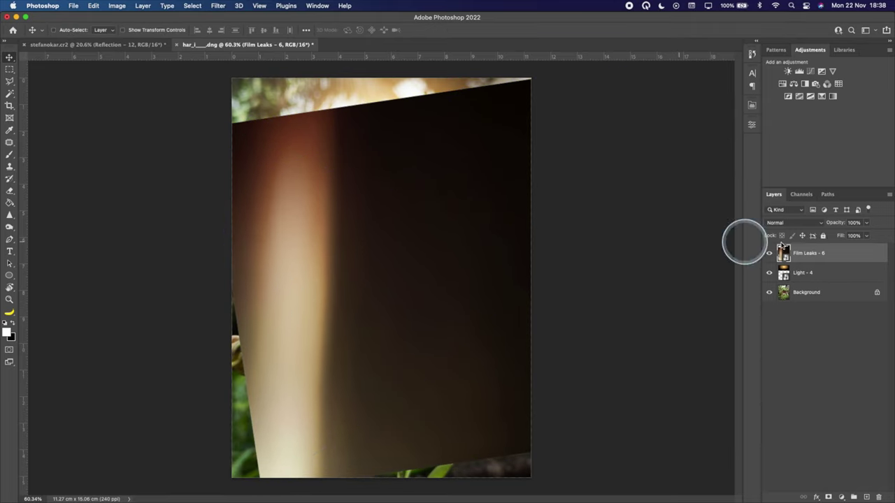
# Step: Blend the Film Leaks - 6 layer in Screen mode and paint its hard edges out on a layer mask
pyautogui.click(819, 223)
pyautogui.click(777, 304)
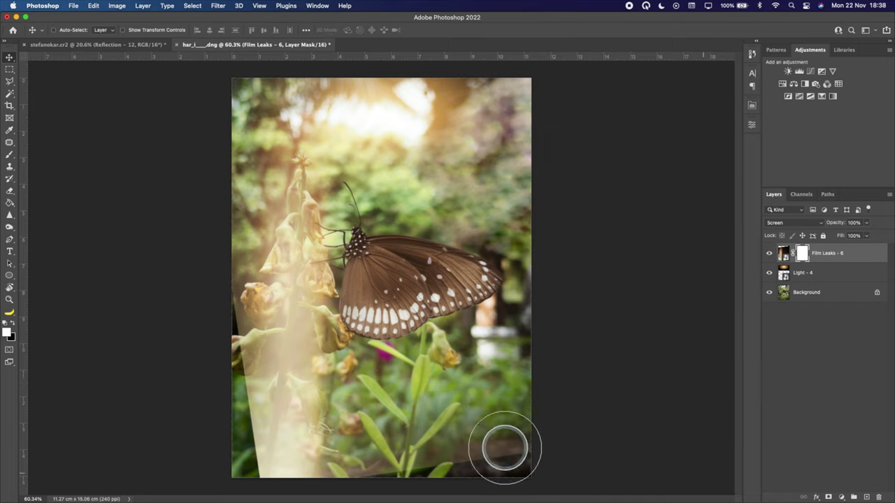
pyautogui.press('b')
pyautogui.press('x')
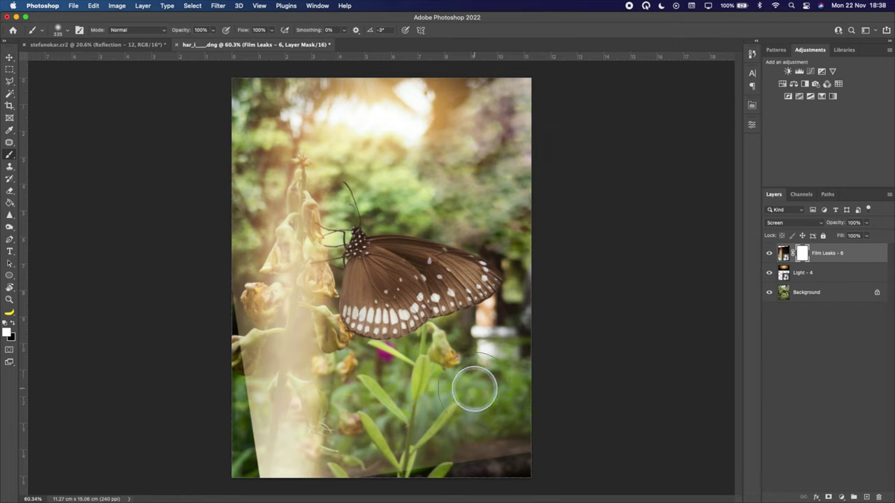
pyautogui.moveTo(419, 378)
pyautogui.mouseDown()
pyautogui.moveTo(462, 464)
pyautogui.moveTo(572, 442)
pyautogui.moveTo(512, 454)
pyautogui.moveTo(472, 479)
pyautogui.mouseUp()
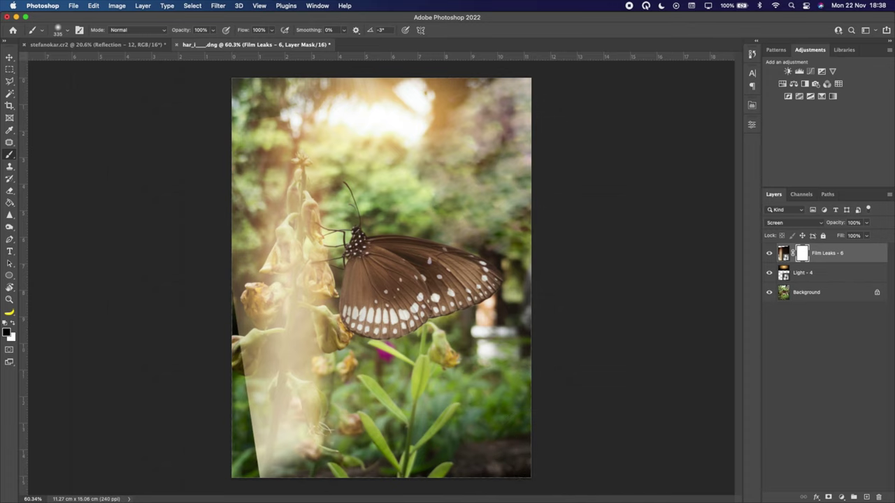
pyautogui.moveTo(259, 475); pyautogui.dragTo(198, 222)
pyautogui.press('super+z')
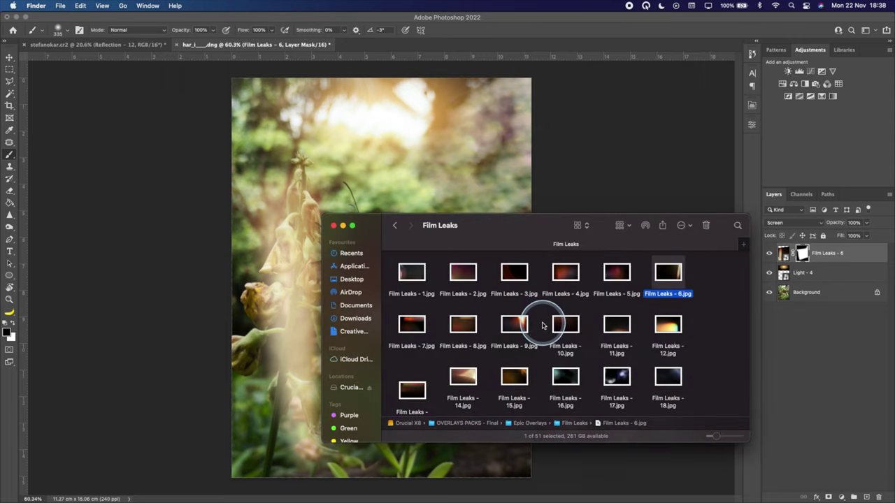
# Step: Place Film Leaks - 9.jpg enlarged and rotated with its flame rising from the photo's lower left, and blend it in Screen mode
pyautogui.click(526, 326)
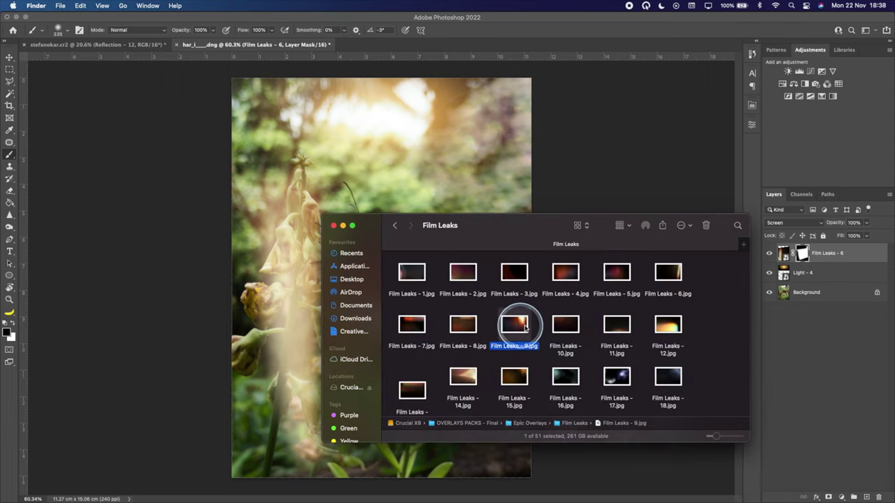
pyautogui.moveTo(510, 320); pyautogui.dragTo(391, 293)
pyautogui.moveTo(603, 410); pyautogui.dragTo(383, 10)
pyautogui.moveTo(405, 212); pyautogui.dragTo(393, 300)
pyautogui.press('Return')
pyautogui.click(778, 223)
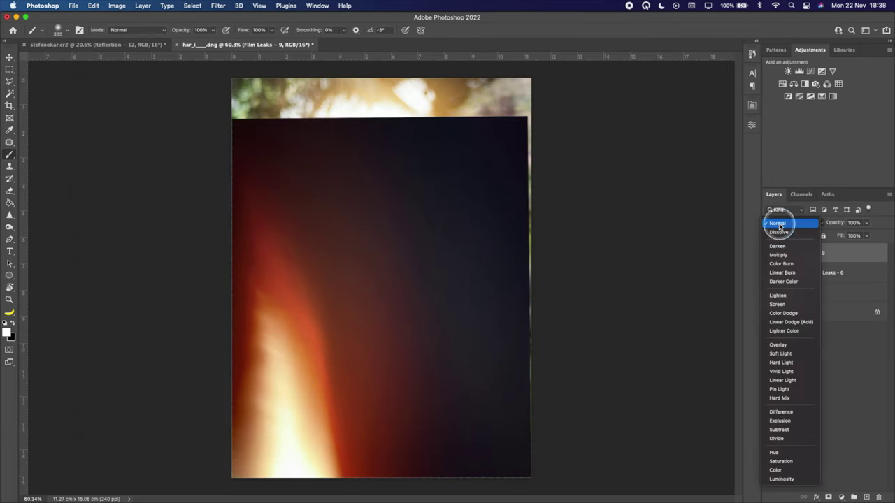
pyautogui.click(777, 305)
pyautogui.click(475, 331)
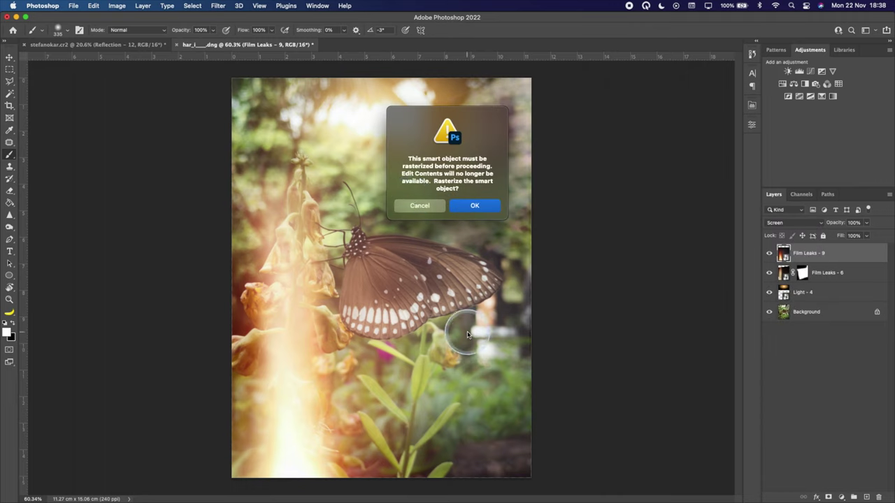
pyautogui.click(420, 205)
pyautogui.click(425, 236)
pyautogui.press('Escape')
# Step: Add a layer mask to Film Leaks - 9 and paint its glow away from the butterfly and the right-hand background in black
pyautogui.press('v')
pyautogui.press('b')
pyautogui.moveTo(496, 329)
pyautogui.mouseDown()
pyautogui.moveTo(495, 471)
pyautogui.moveTo(391, 328)
pyautogui.moveTo(394, 278)
pyautogui.moveTo(379, 286)
pyautogui.mouseUp()
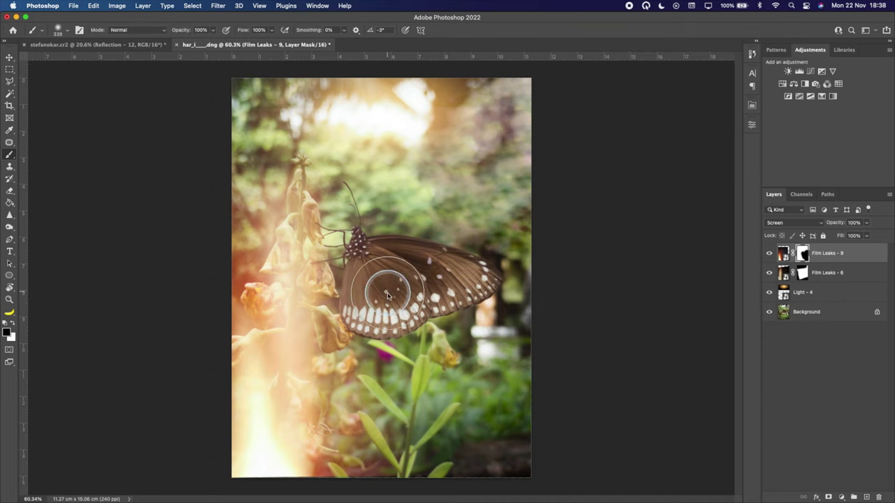
# Step: Paint black on the Film Leaks - 6 mask over the butterfly and the upper-left flowers and foliage
pyautogui.click(826, 274)
pyautogui.click(802, 273)
pyautogui.moveTo(387, 282)
pyautogui.mouseDown()
pyautogui.moveTo(379, 289)
pyautogui.moveTo(469, 280)
pyautogui.moveTo(429, 318)
pyautogui.mouseUp()
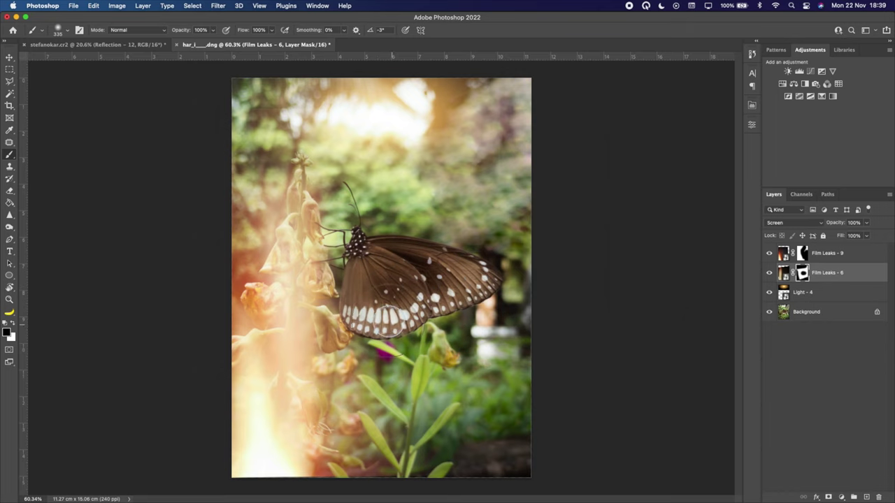
pyautogui.moveTo(367, 250); pyautogui.dragTo(235, 156)
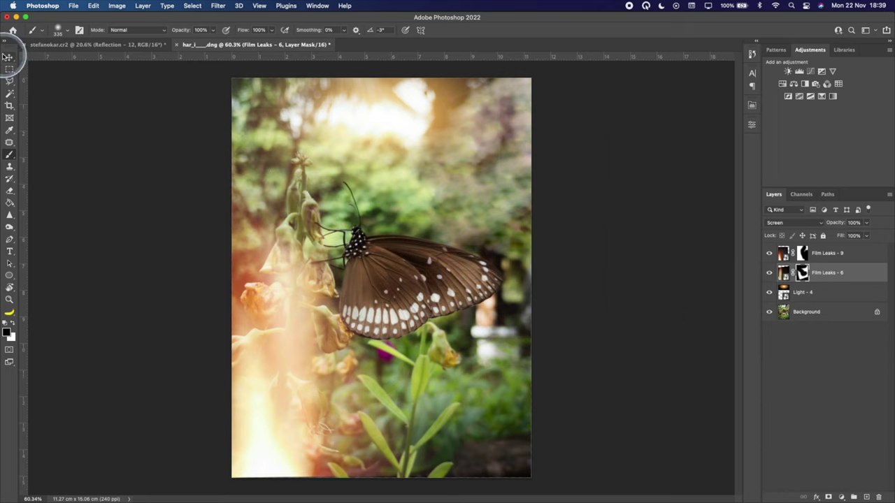
# Step: Crop the composition to a 4:5 portrait ratio around the butterfly and flowers
pyautogui.click(9, 56)
pyautogui.press('super+minus')
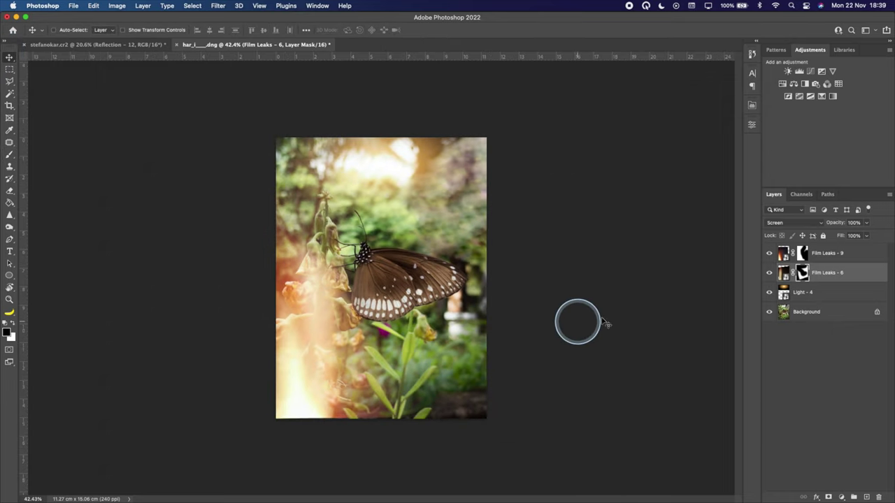
pyautogui.click(9, 104)
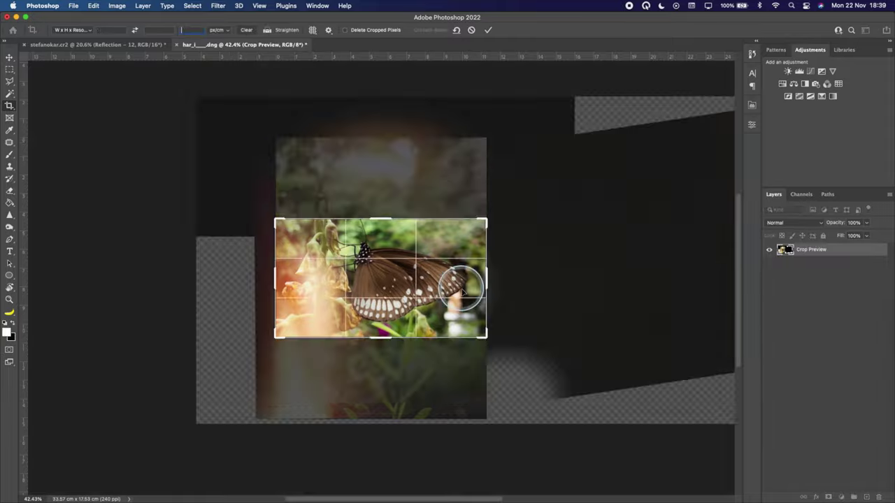
pyautogui.click(74, 30)
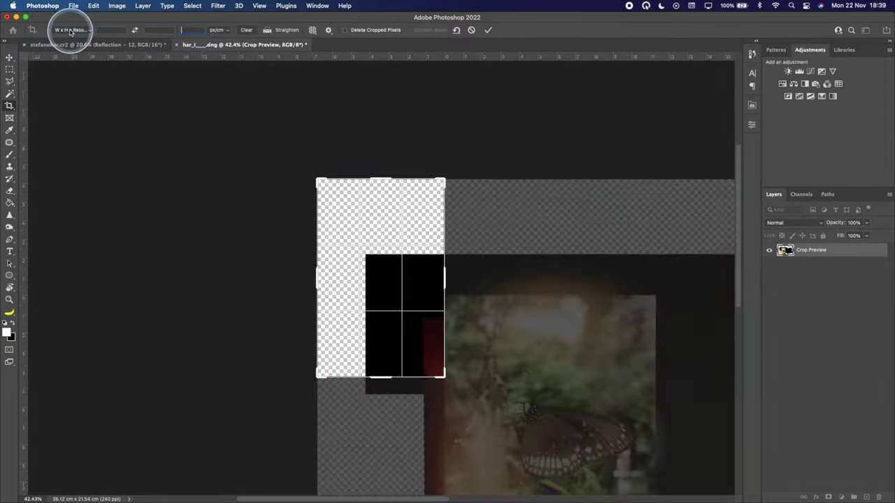
pyautogui.click(73, 94)
pyautogui.press('Return')
pyautogui.press('super+0')
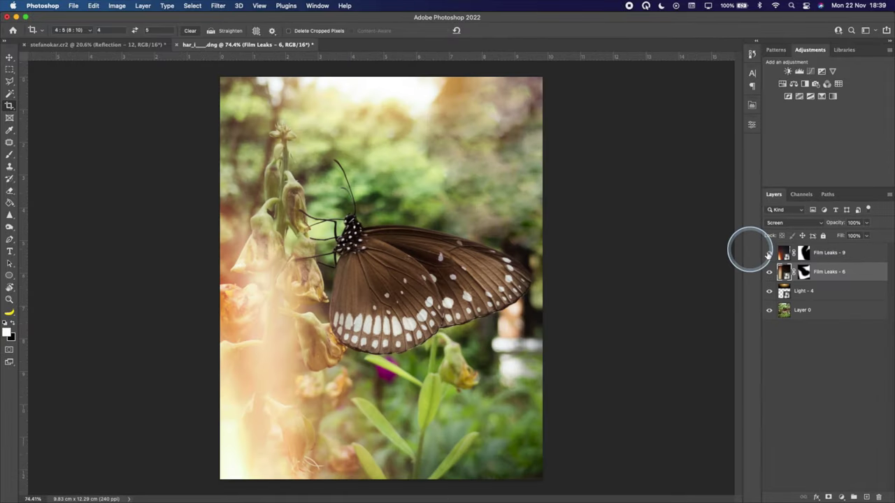
# Step: Select the butterfly on Layer 0 by drawing a loose Object Selection lasso around it
pyautogui.click(843, 310)
pyautogui.click(9, 93)
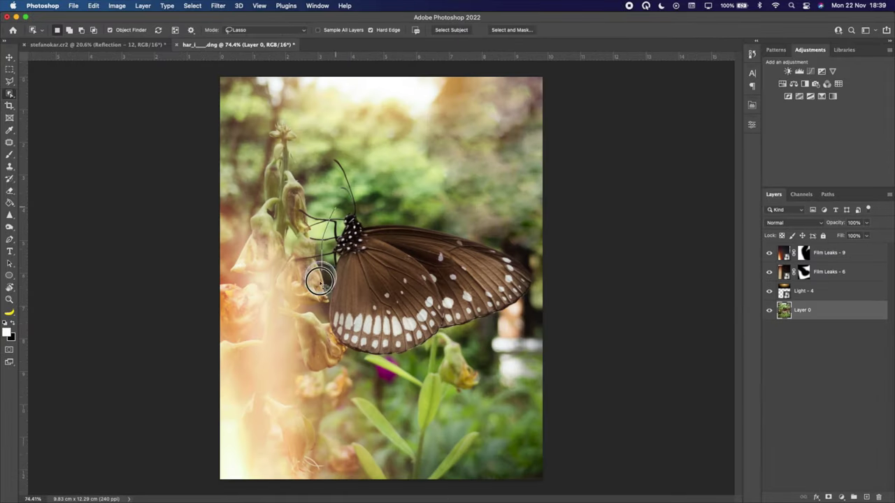
pyautogui.moveTo(389, 368)
pyautogui.mouseDown()
pyautogui.moveTo(475, 363)
pyautogui.moveTo(527, 327)
pyautogui.moveTo(544, 281)
pyautogui.moveTo(502, 237)
pyautogui.mouseUp()
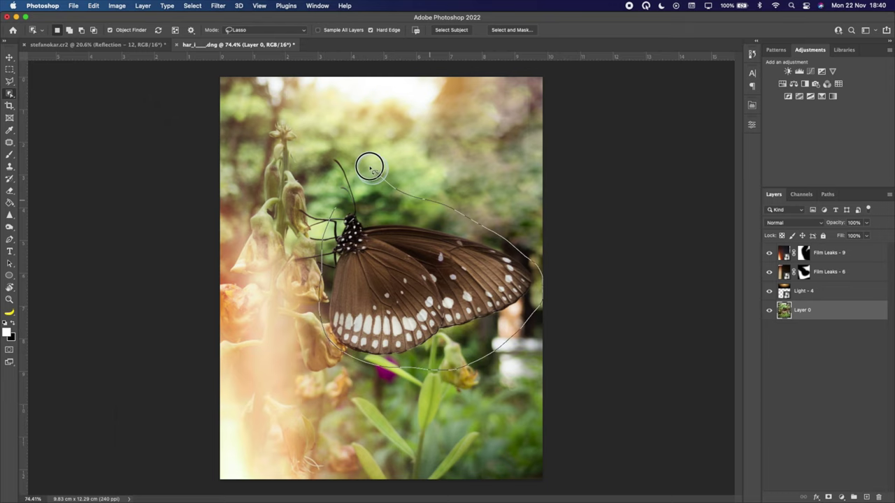
pyautogui.moveTo(342, 178); pyautogui.dragTo(352, 183)
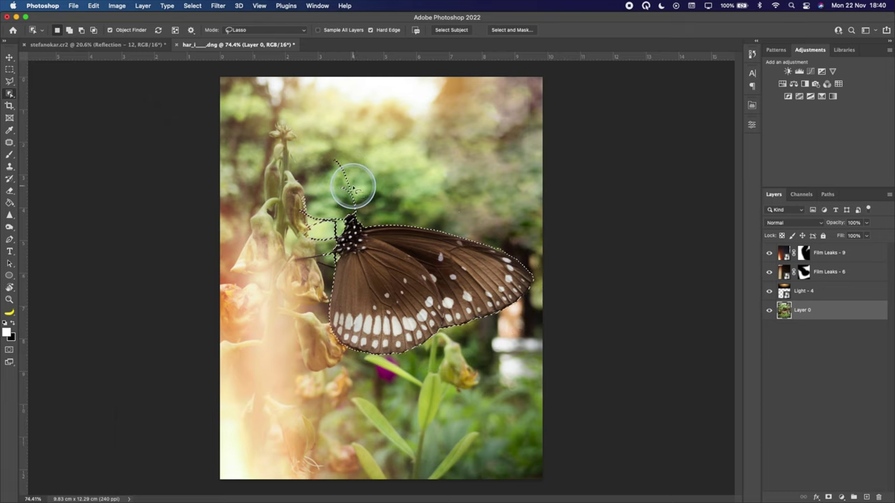
# Step: Copy the selected butterfly to a new layer and transform it: enlarged, rotated about -98° and placed in the photo's lower-left corner
pyautogui.press('super+j')
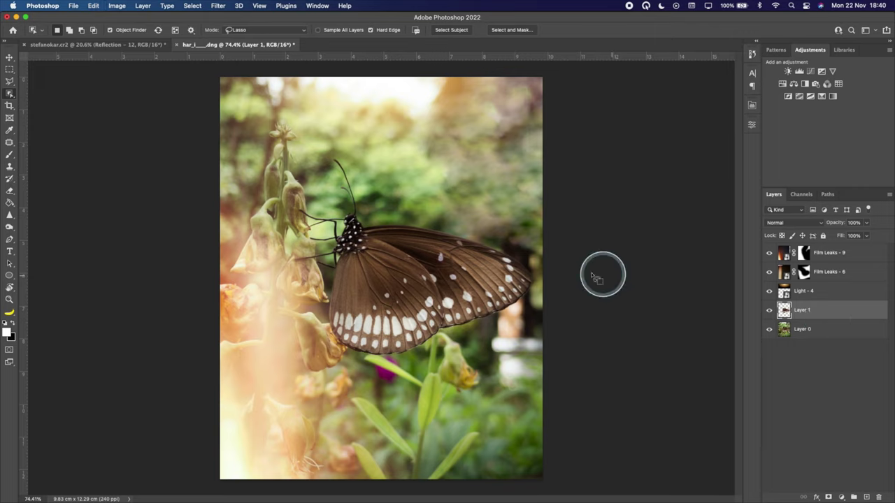
pyautogui.press('super+t')
pyautogui.moveTo(535, 156); pyautogui.dragTo(651, 103)
pyautogui.scroll(-5, 555, 296)
pyautogui.moveTo(555, 296); pyautogui.dragTo(465, 306)
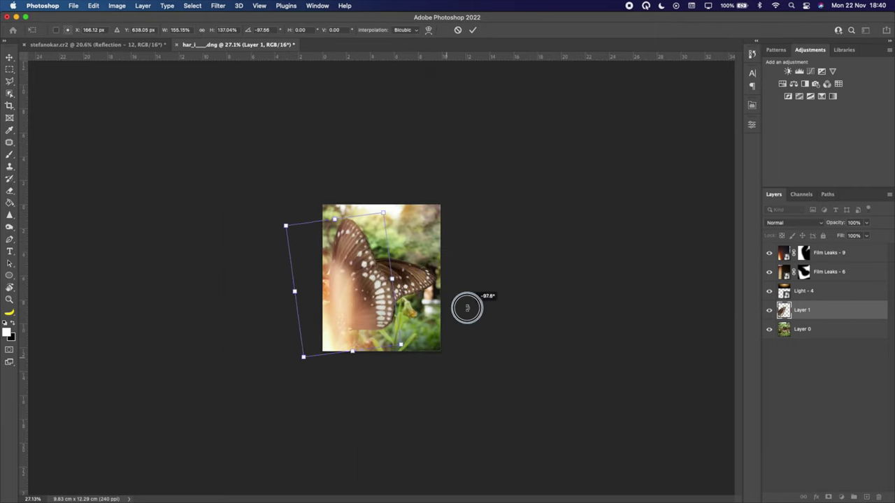
pyautogui.moveTo(342, 322); pyautogui.dragTo(320, 340)
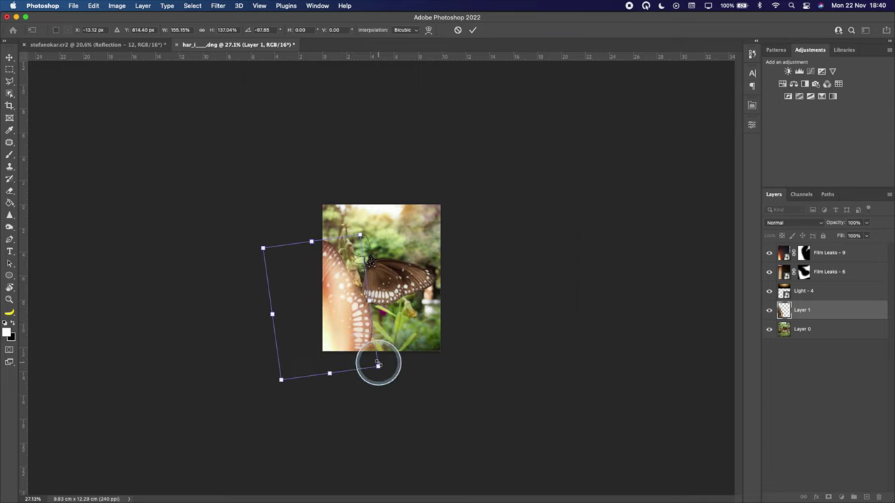
pyautogui.moveTo(379, 360); pyautogui.dragTo(399, 371)
pyautogui.press('Escape')
# Step: Apply a Motion Blur filter to the enlarged butterfly copy with an angle of -57° and a distance of 97 pixels
pyautogui.click(217, 5)
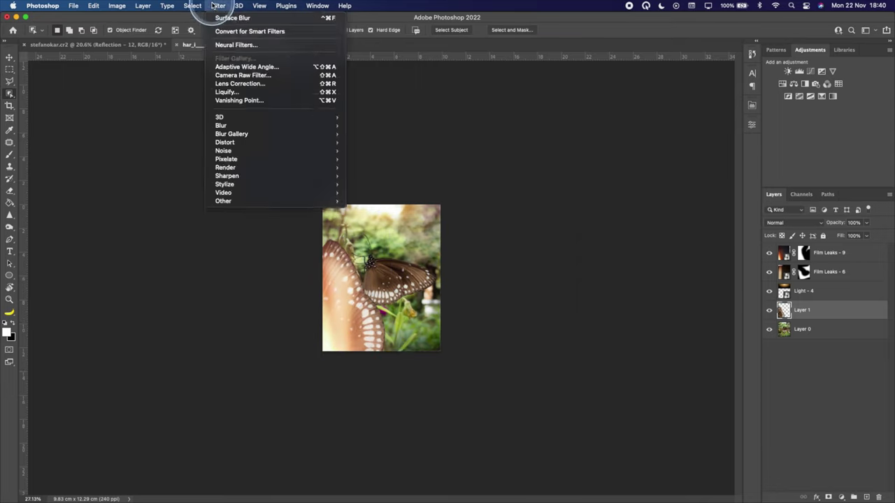
pyautogui.moveTo(218, 6)
pyautogui.moveTo(256, 125)
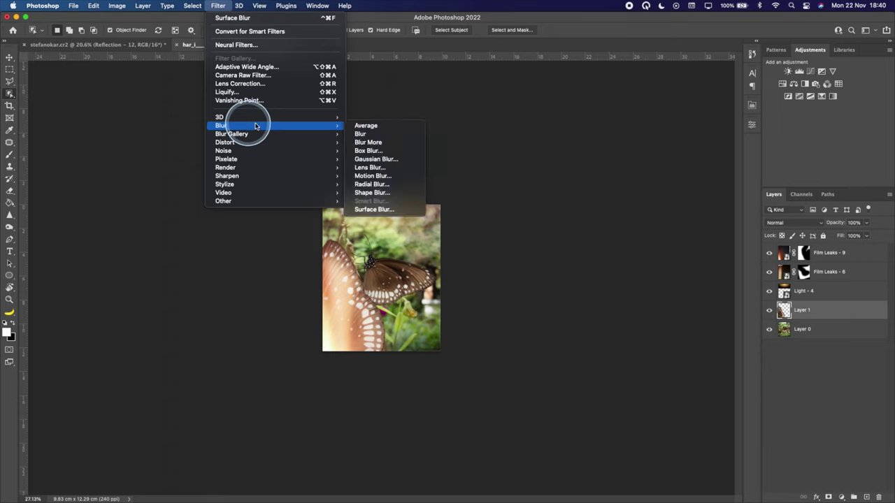
pyautogui.click(385, 175)
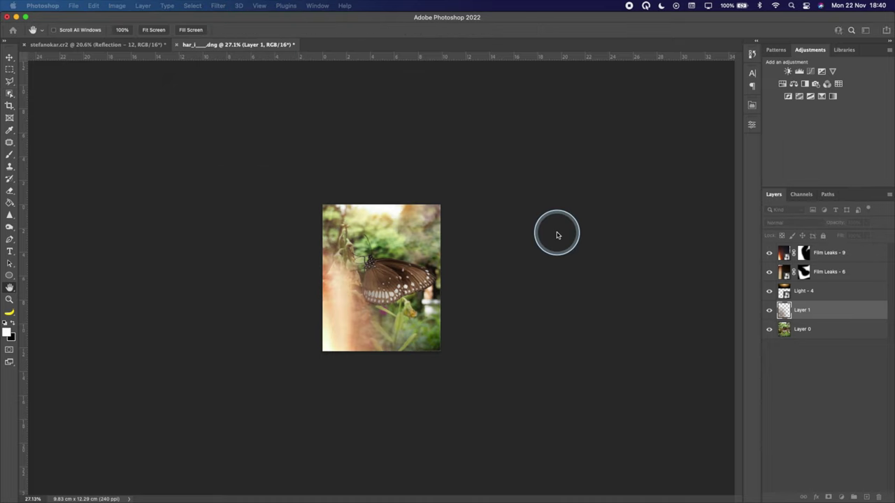
pyautogui.moveTo(497, 297); pyautogui.dragTo(502, 298)
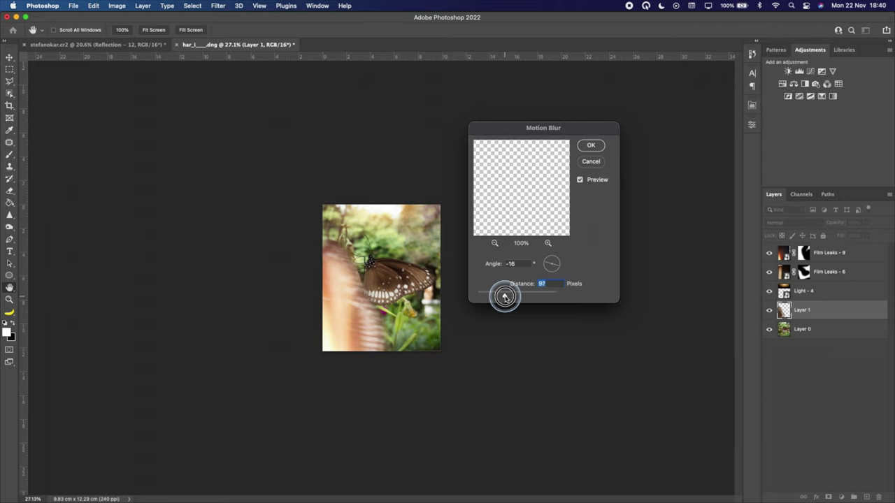
pyautogui.click(557, 273)
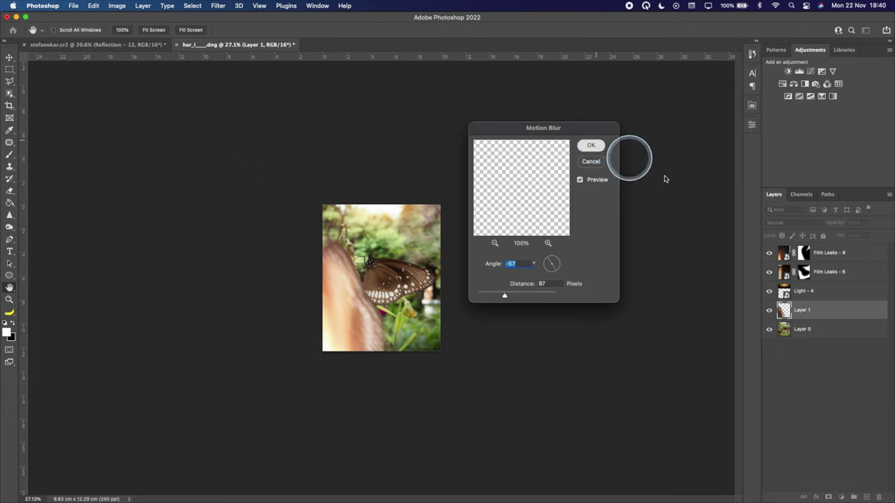
pyautogui.press('Return')
# Step: Reduce the opacity of the blurred butterfly layer to 42%
pyautogui.click(842, 227)
pyautogui.moveTo(819, 225); pyautogui.dragTo(826, 225)
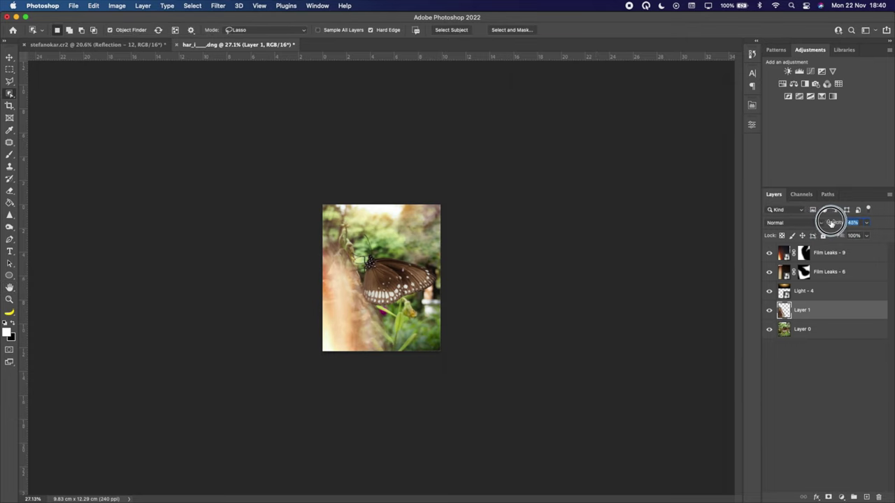
pyautogui.scroll(5, 431, 266)
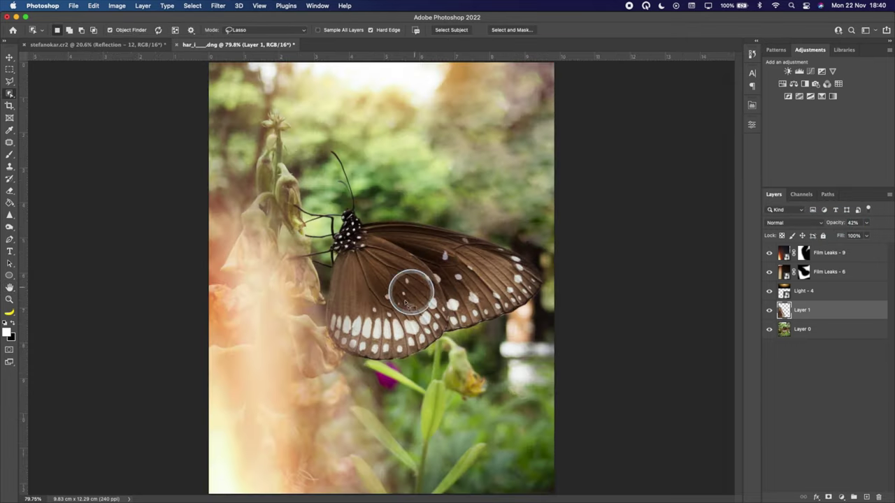
pyautogui.scroll(-1, 409, 286)
pyautogui.click(9, 57)
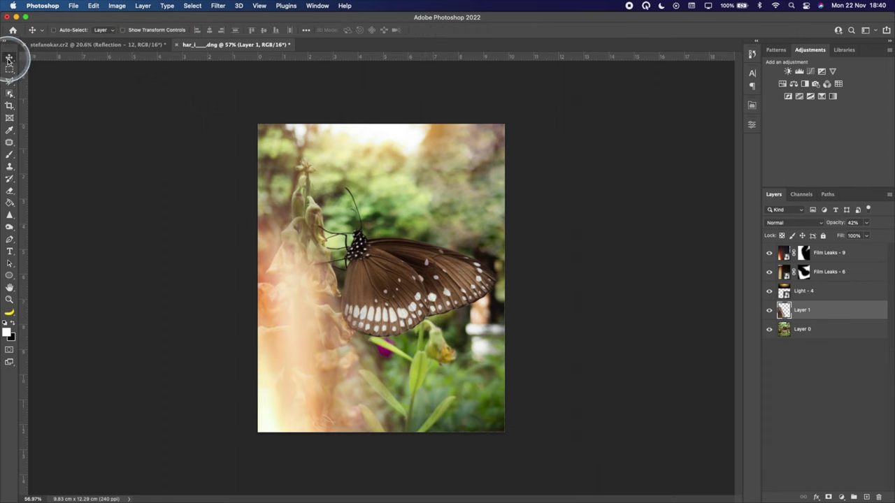
pyautogui.scroll(2, 429, 237)
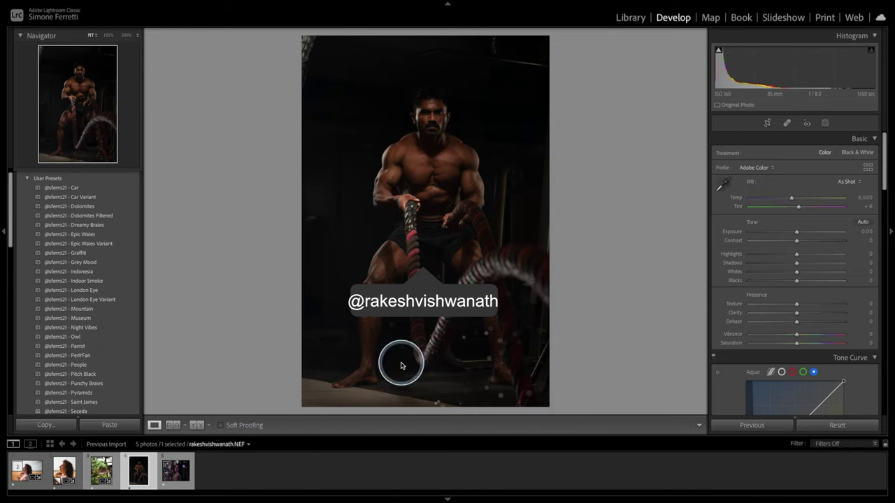
# Step: In Lightroom Classic, crop the battle-rope workout photo slightly tighter around the man, keeping the original aspect ratio
pyautogui.click(508, 149)
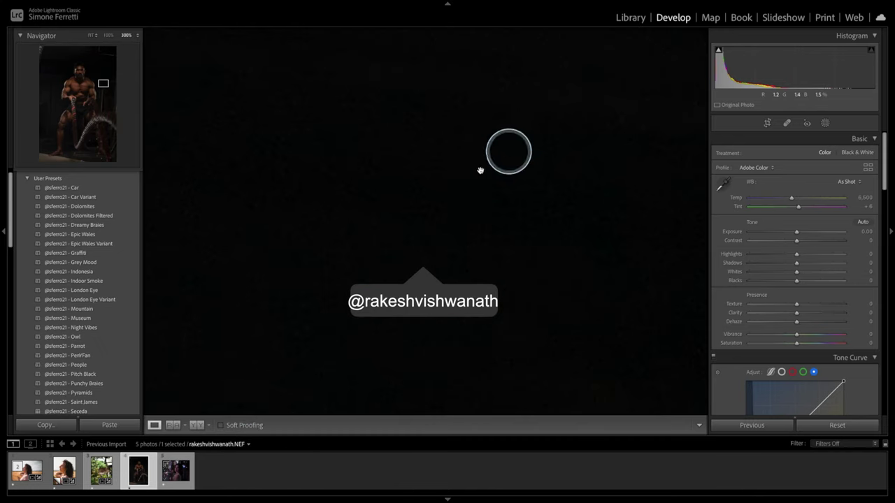
pyautogui.click(465, 180)
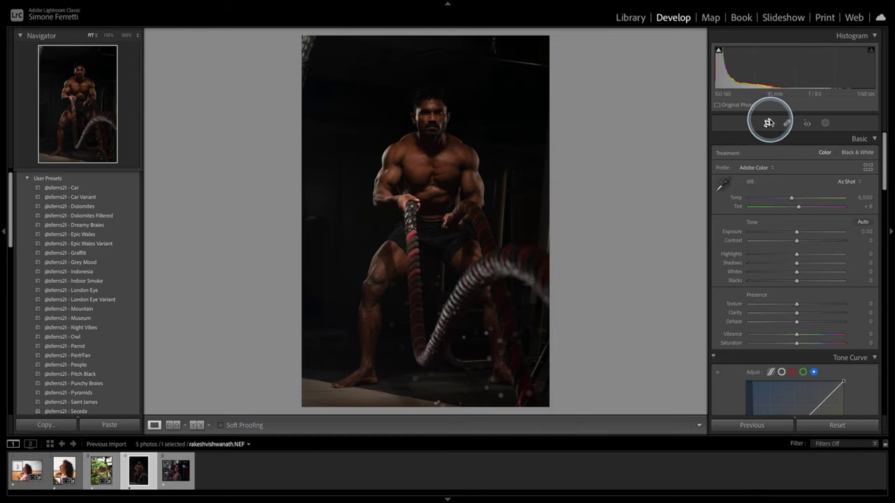
pyautogui.click(768, 122)
pyautogui.moveTo(305, 35); pyautogui.dragTo(317, 39)
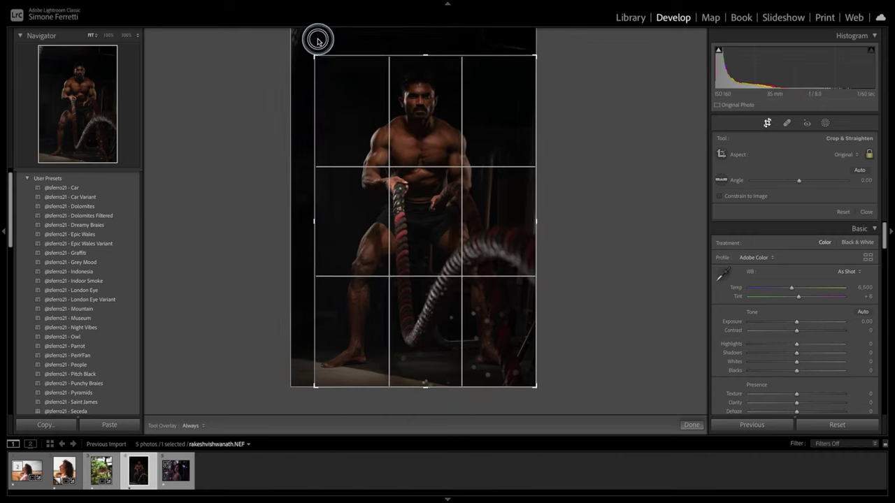
pyautogui.moveTo(419, 105); pyautogui.dragTo(450, 132)
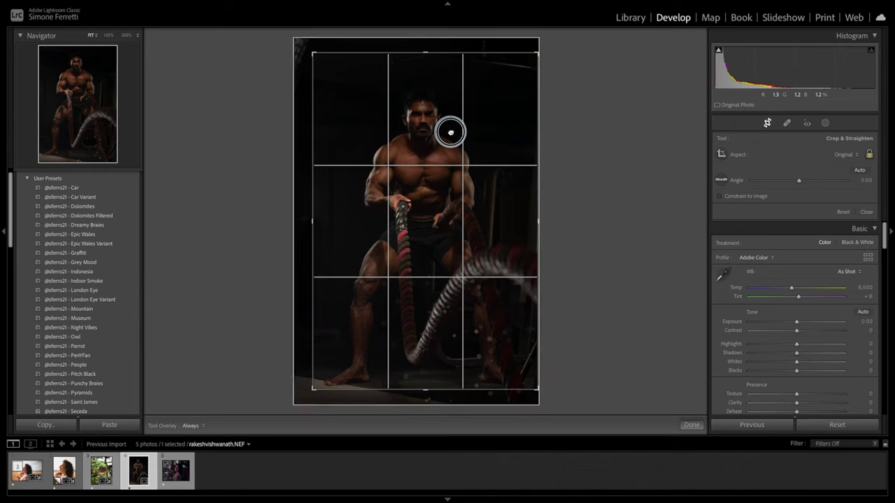
pyautogui.press('Return')
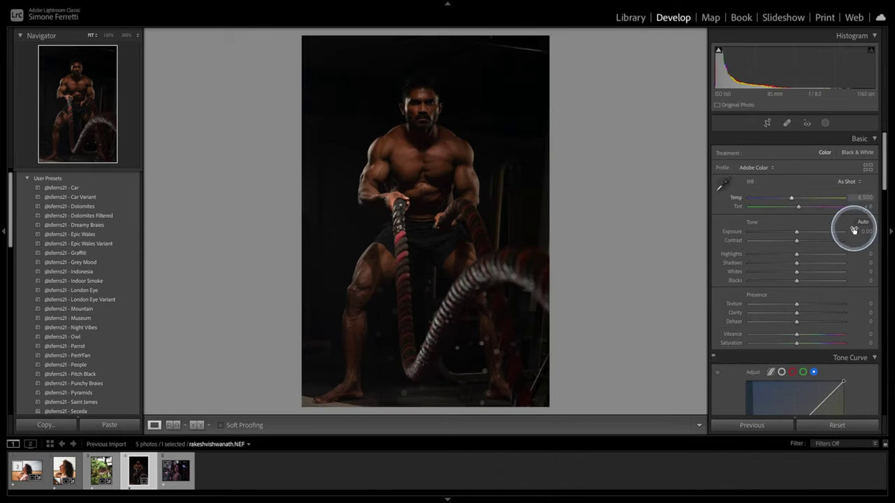
pyautogui.click(100, 378)
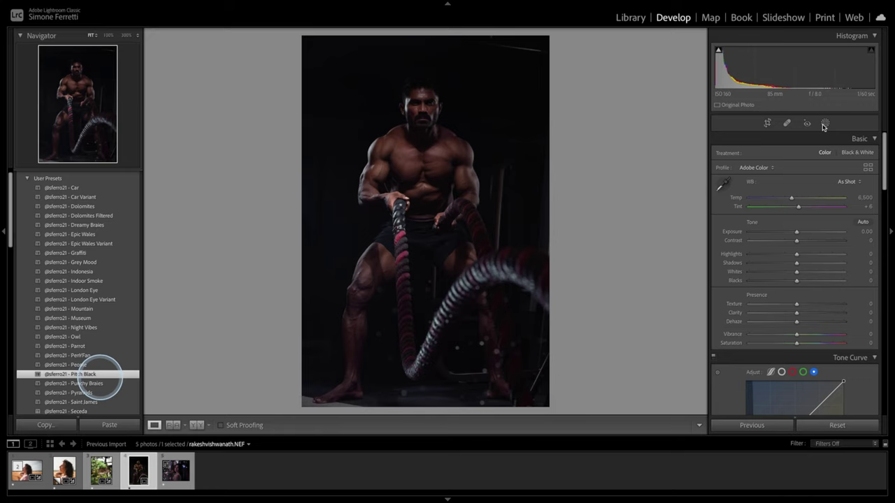
pyautogui.click(824, 123)
pyautogui.click(751, 158)
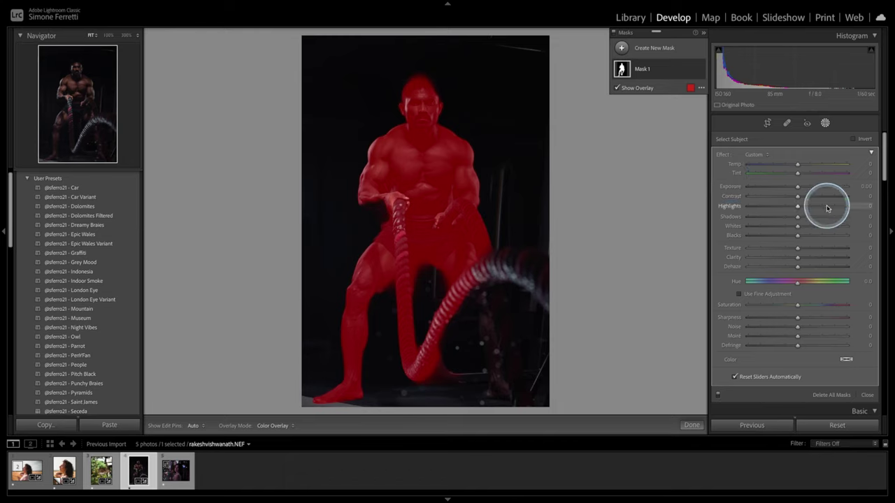
pyautogui.moveTo(797, 186); pyautogui.dragTo(809, 186)
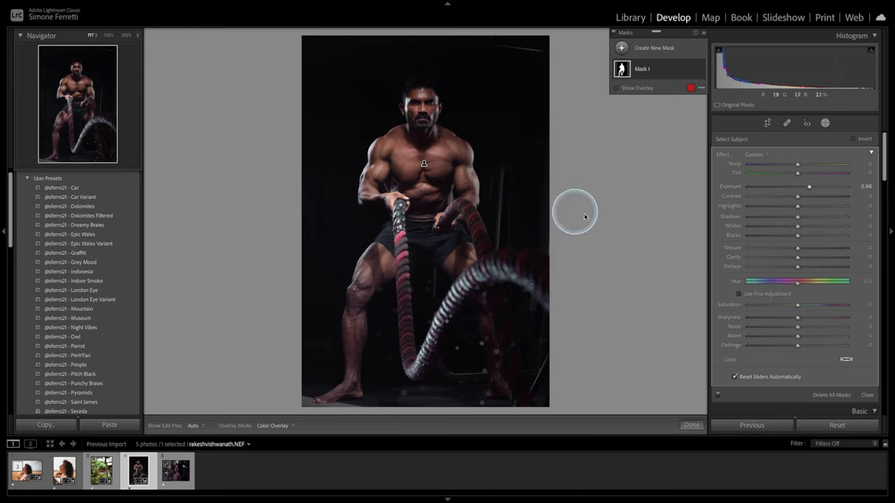
pyautogui.click(692, 424)
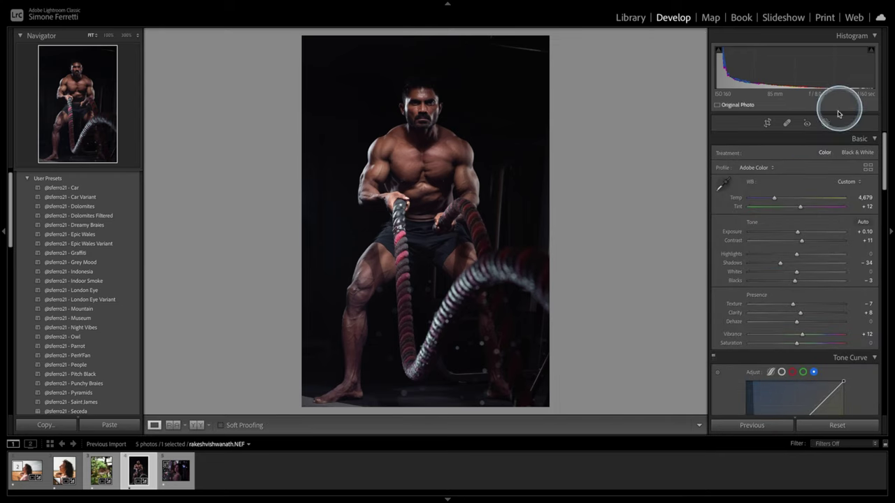
# Step: Paint a new brush mask along the ropes and set its Clarity to 34, Exposure to -0.10 and Contrast to about 26
pyautogui.press('k')
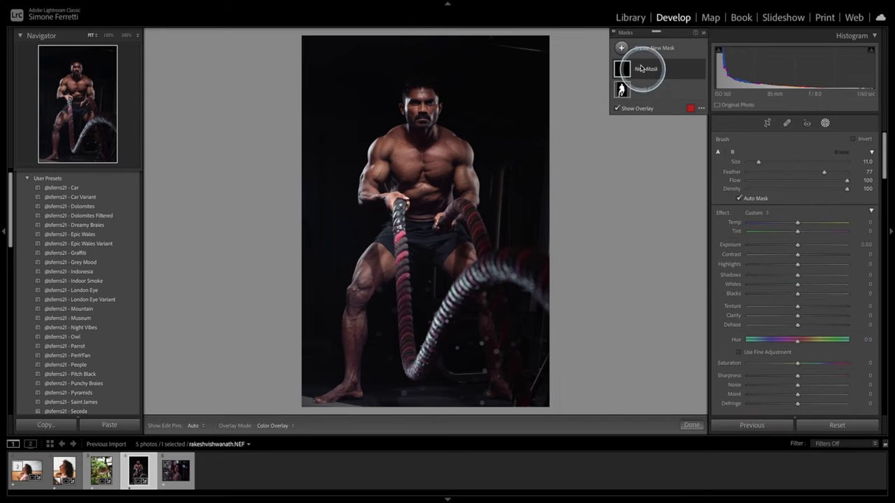
pyautogui.moveTo(531, 276)
pyautogui.mouseDown()
pyautogui.moveTo(510, 264)
pyautogui.moveTo(471, 279)
pyautogui.moveTo(413, 366)
pyautogui.moveTo(400, 238)
pyautogui.moveTo(448, 216)
pyautogui.mouseUp()
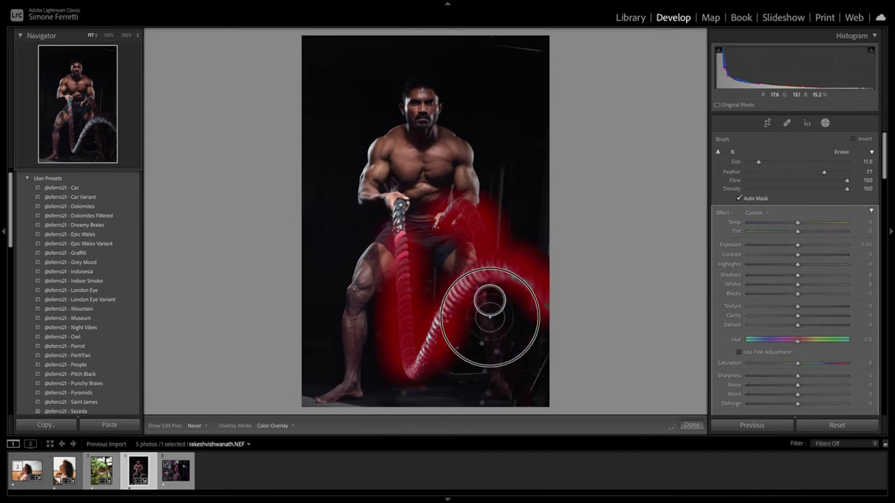
pyautogui.moveTo(797, 315); pyautogui.dragTo(826, 316)
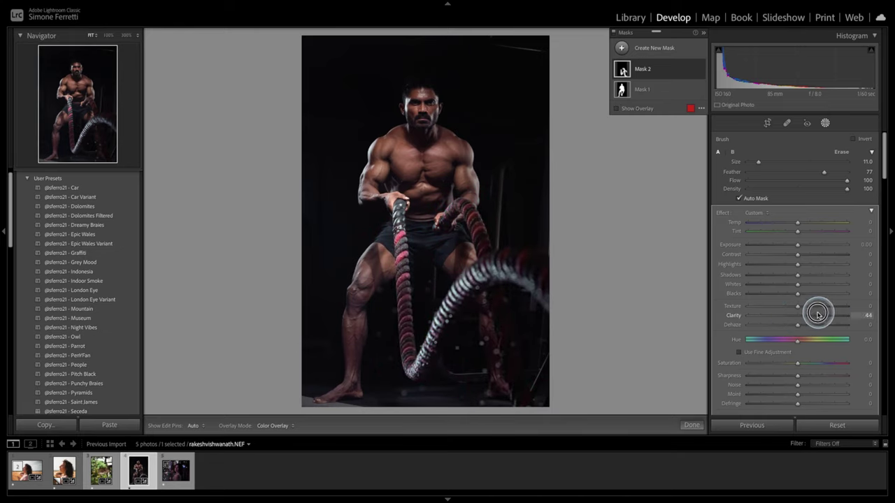
pyautogui.click(798, 244)
pyautogui.moveTo(800, 245); pyautogui.dragTo(795, 243)
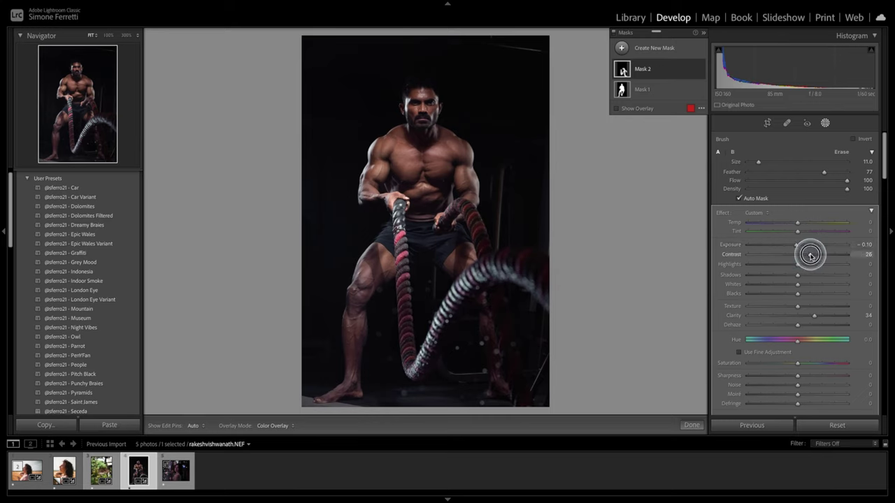
pyautogui.click(689, 425)
# Step: Compare the photo with its before version and set the overall Clarity to +15
pyautogui.press('\\')
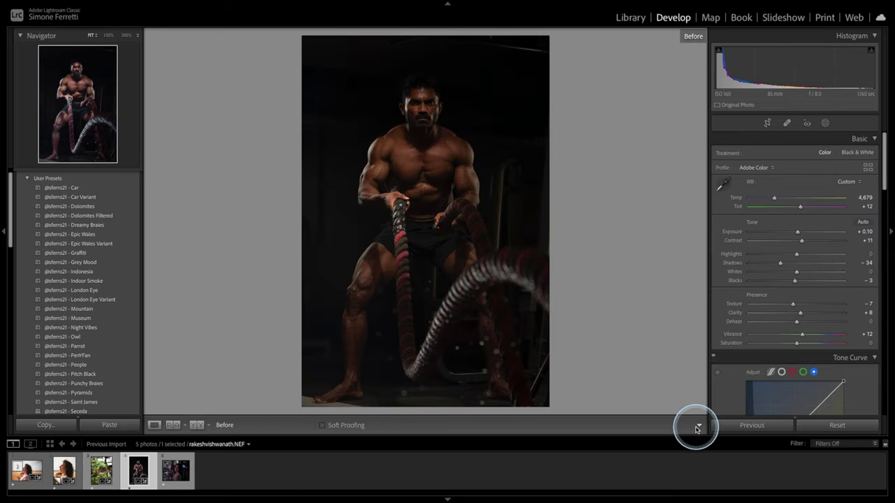
pyautogui.press('\\')
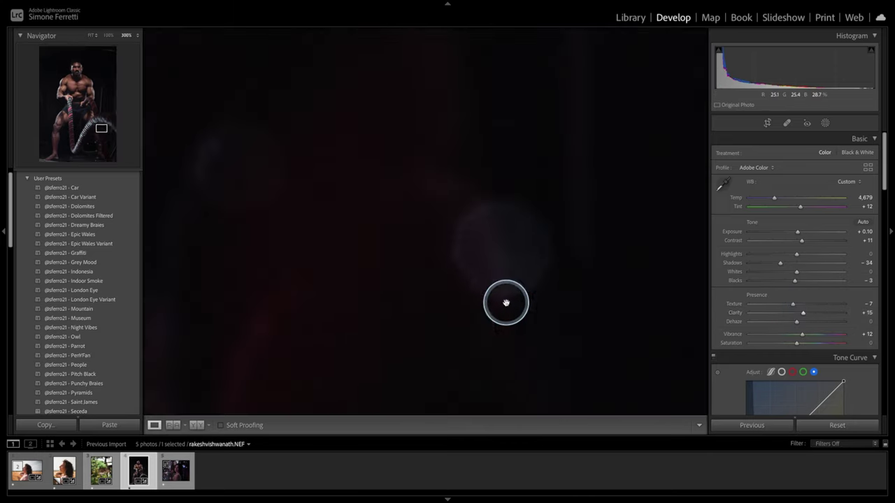
pyautogui.click(506, 303)
pyautogui.click(505, 304)
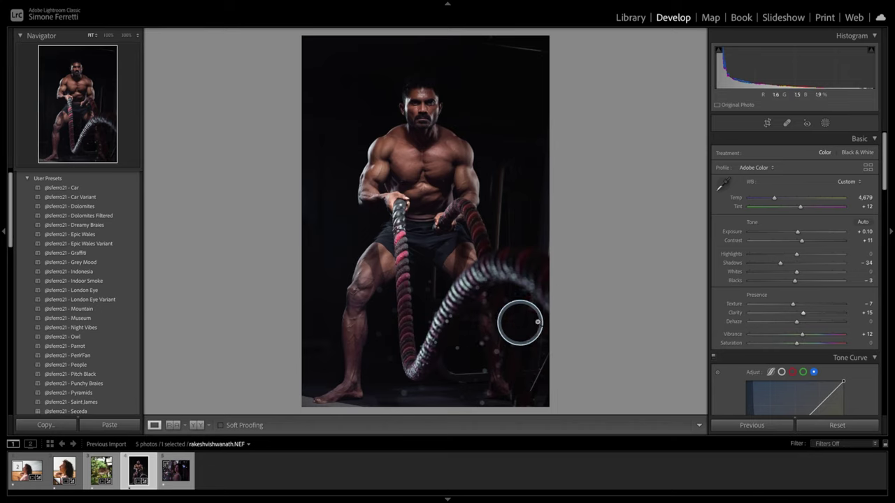
# Step: Open the graded workout photo in Photoshop for editing
pyautogui.rightClick(433, 178)
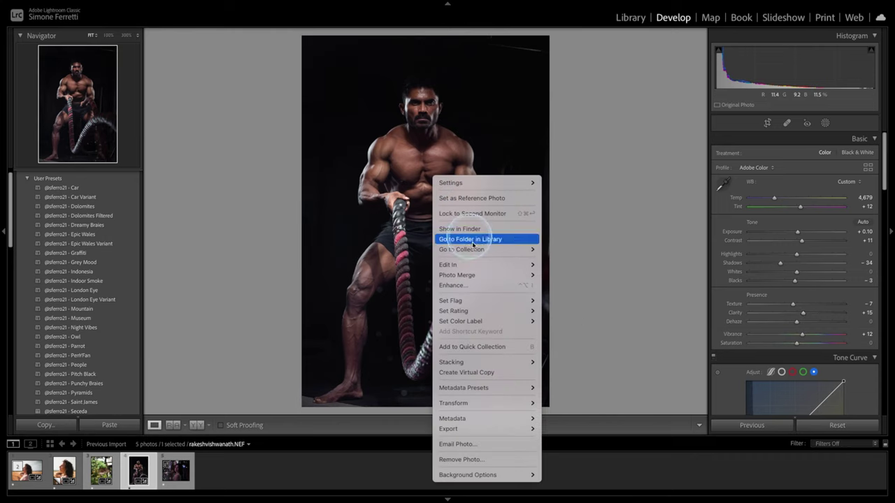
pyautogui.moveTo(489, 264)
pyautogui.click(601, 267)
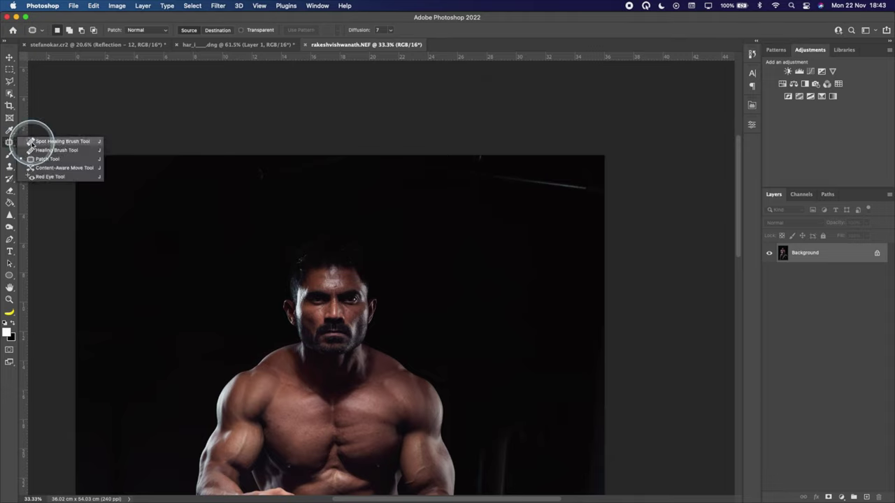
# Step: Remove the light streaks and marks from the dark background above the man with a Spot Healing Brush of about 185 px
pyautogui.click(59, 141)
pyautogui.press(']')
pyautogui.press(']')
pyautogui.press(']')
pyautogui.press(']')
pyautogui.press(']')
pyautogui.press(']')
pyautogui.press(']')
pyautogui.press(']')
pyautogui.press(']')
pyautogui.press(']')
pyautogui.press(']')
pyautogui.press(']')
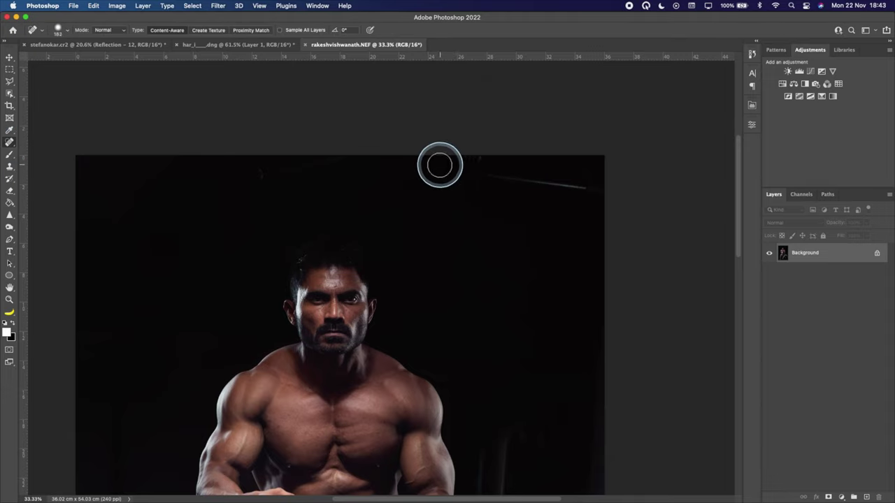
pyautogui.click(512, 161)
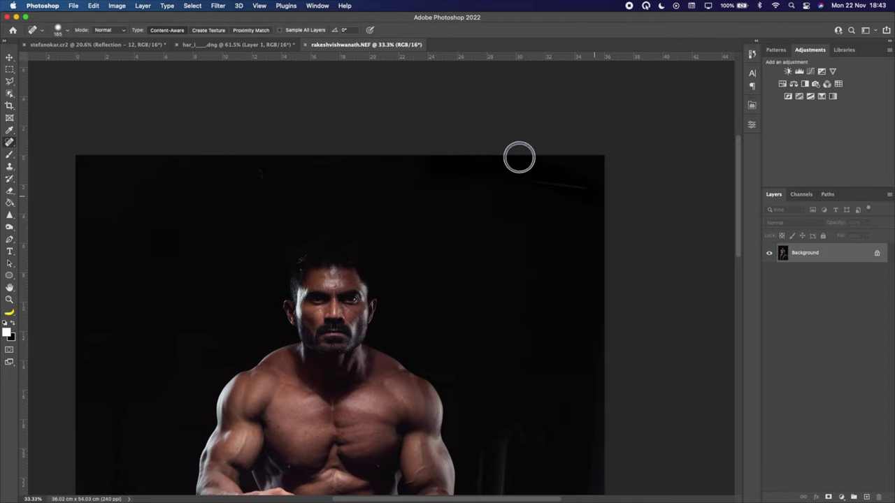
pyautogui.click(262, 186)
pyautogui.click(353, 151)
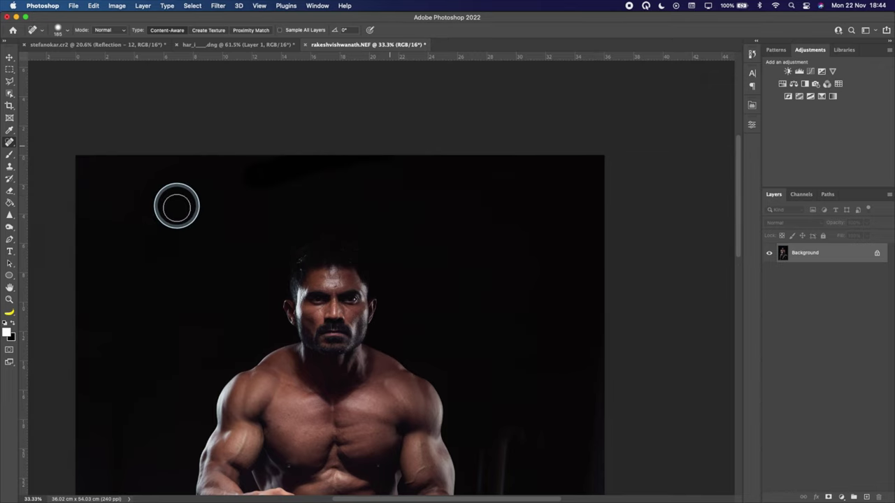
# Step: Activate the Burn tool for the shadows of the workout photo
pyautogui.scroll(-5, 175, 203)
pyautogui.hscroll(-3, 175, 203)
pyautogui.hscroll(5, 497, 256)
pyautogui.scroll(-1, 497, 256)
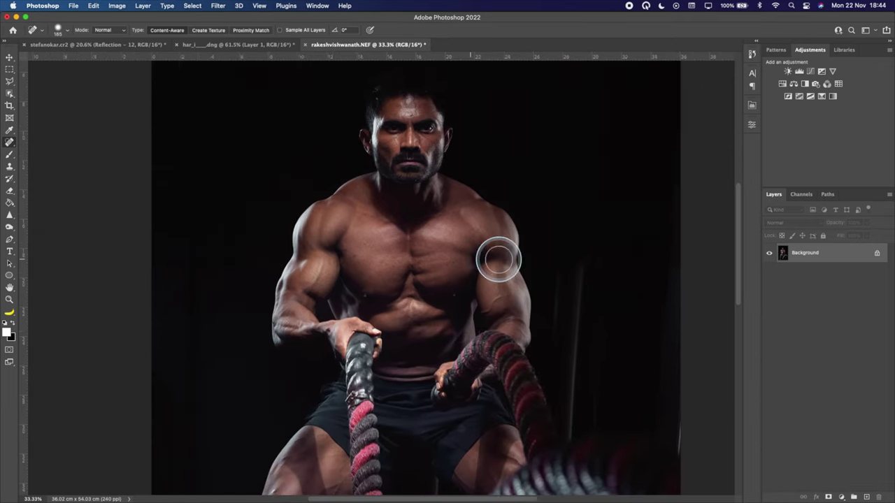
pyautogui.press('super+0')
pyautogui.press('o')
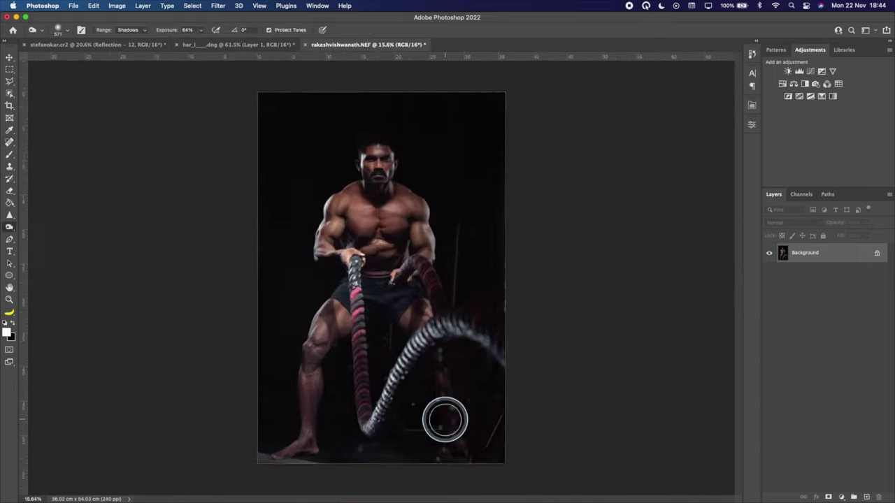
# Step: Switch to Finder, open the Shadows folder in Epic Overlays and select Shadow - 57.jpg
pyautogui.hotkey('ctrl', 'Up')
pyautogui.click(471, 229)
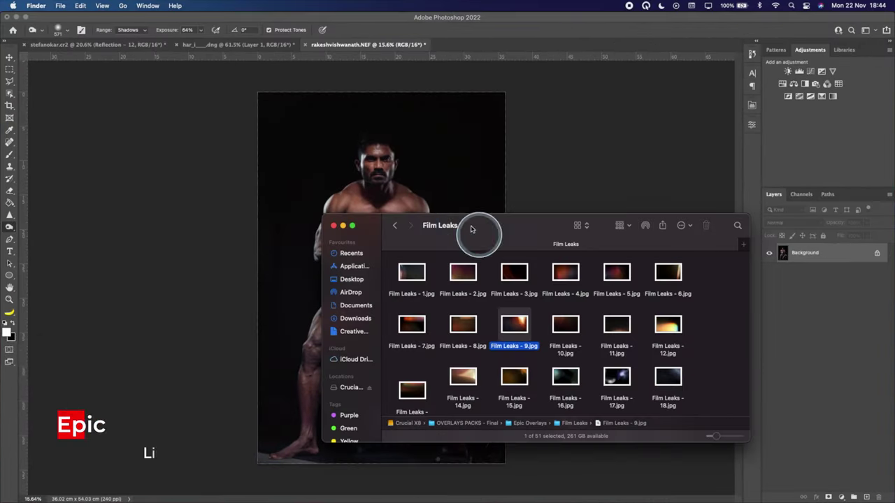
pyautogui.click(395, 225)
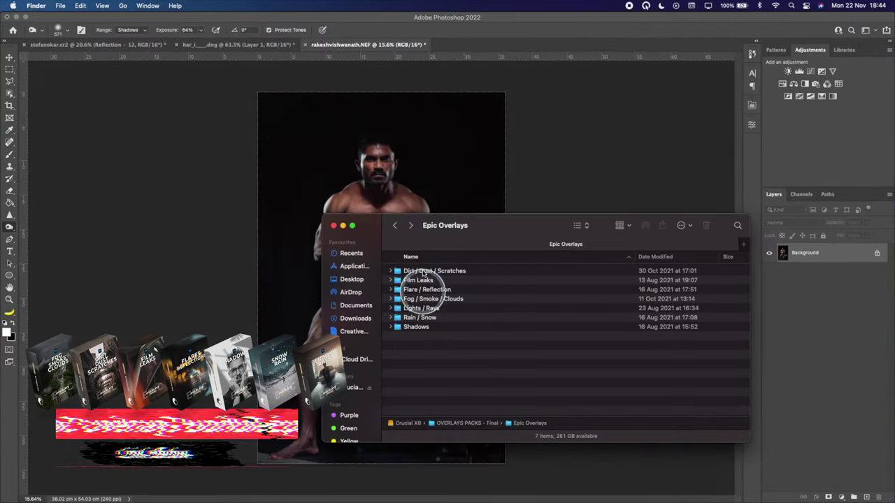
pyautogui.click(428, 327)
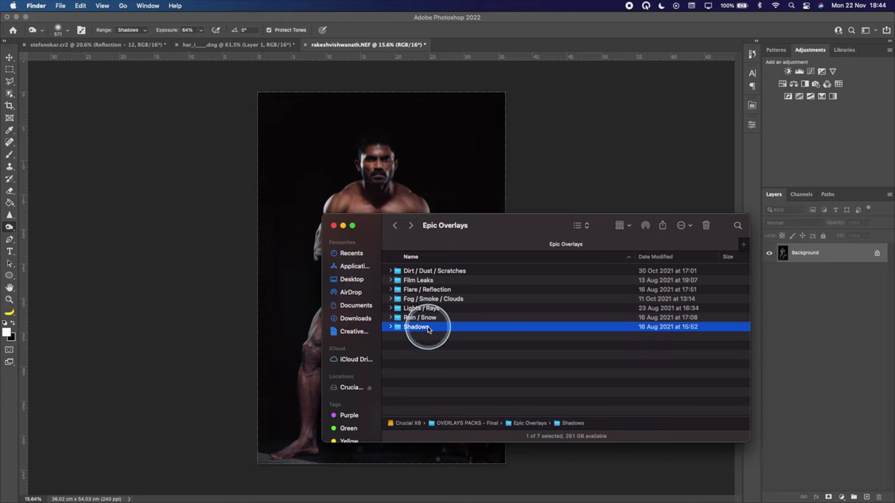
pyautogui.doubleClick(428, 327)
pyautogui.scroll(-5, 515, 319)
pyautogui.click(411, 357)
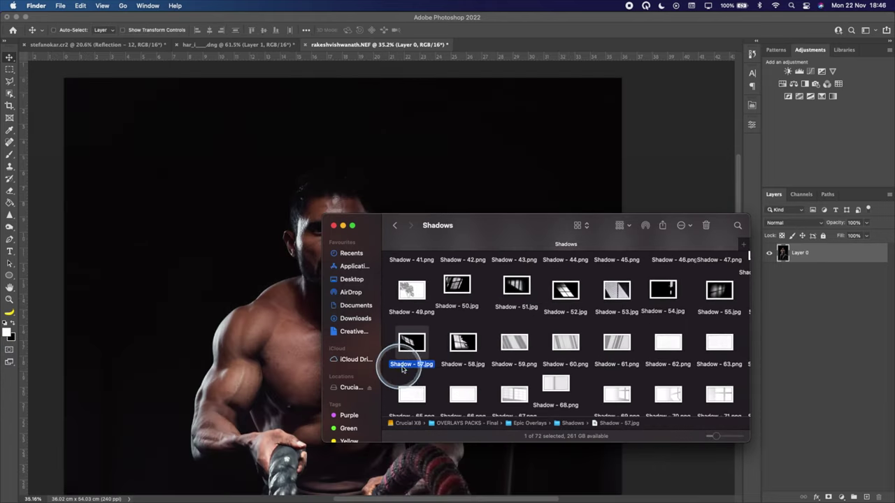
# Step: Place Shadow - 57.jpg over the upper right part of the workout photo in Photoshop and set its blend mode to Screen
pyautogui.moveTo(402, 370); pyautogui.dragTo(458, 150)
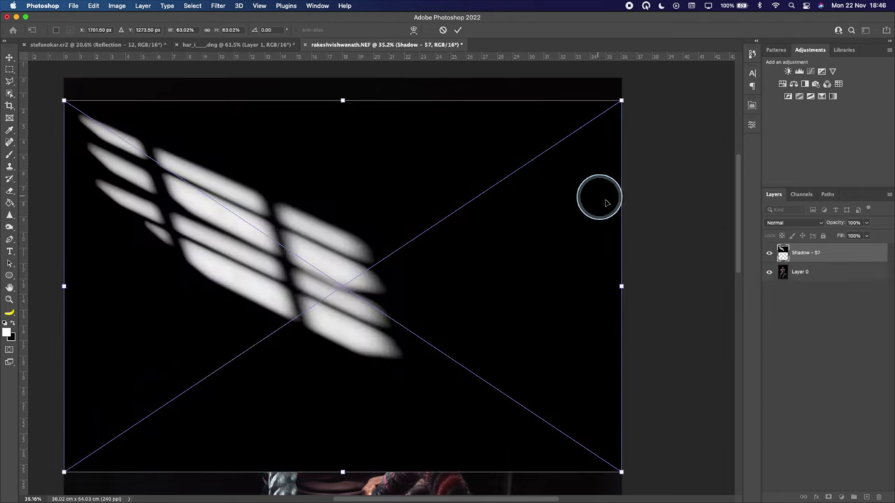
pyautogui.moveTo(638, 254); pyautogui.dragTo(670, 262)
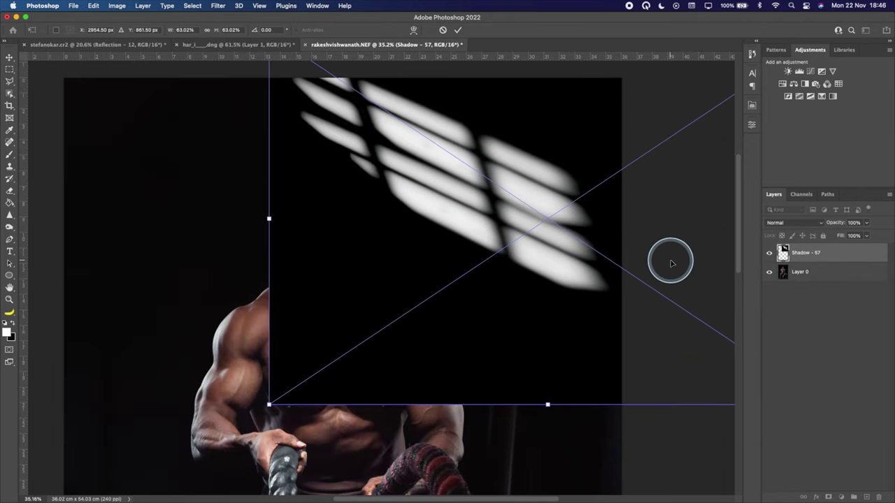
pyautogui.press('Return')
pyautogui.click(781, 222)
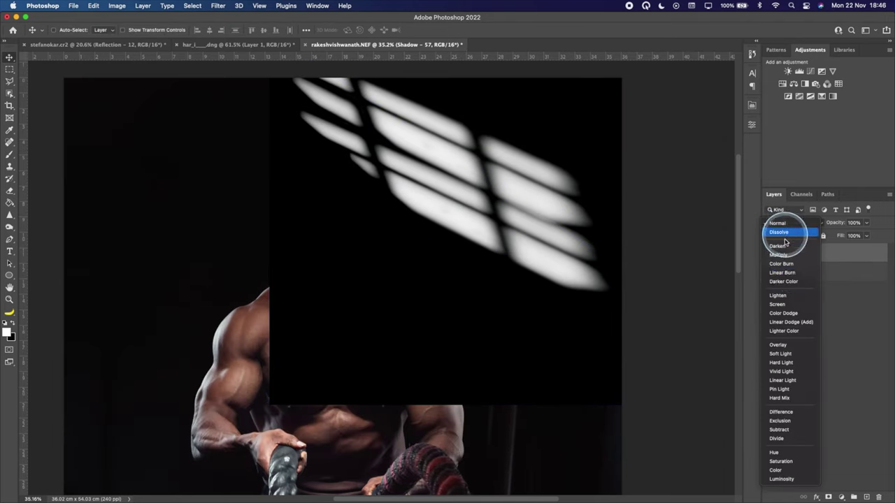
pyautogui.click(781, 306)
pyautogui.press('super+minus')
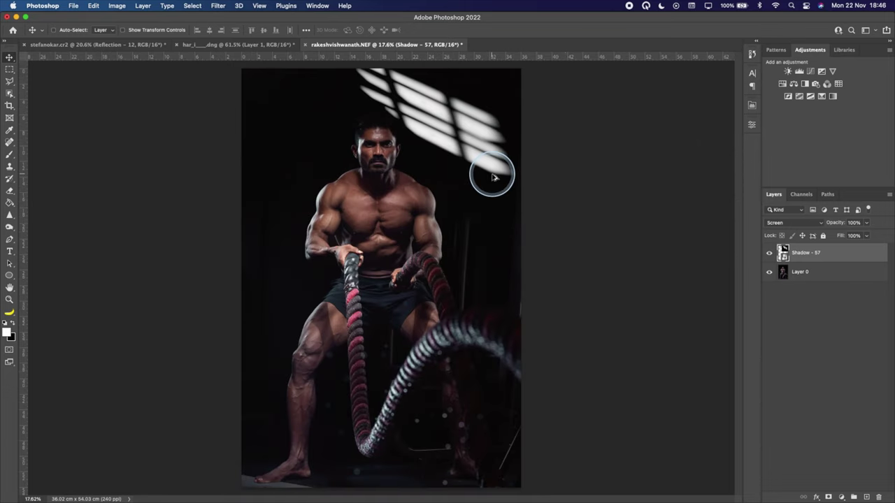
# Step: Transform the window-light overlay in the dark area beside the man's head and set its opacity to 35%
pyautogui.press('super+t')
pyautogui.moveTo(631, 147); pyautogui.dragTo(424, 141)
pyautogui.moveTo(839, 222)
pyautogui.mouseDown()
pyautogui.moveTo(814, 222)
pyautogui.moveTo(833, 223)
pyautogui.mouseUp()
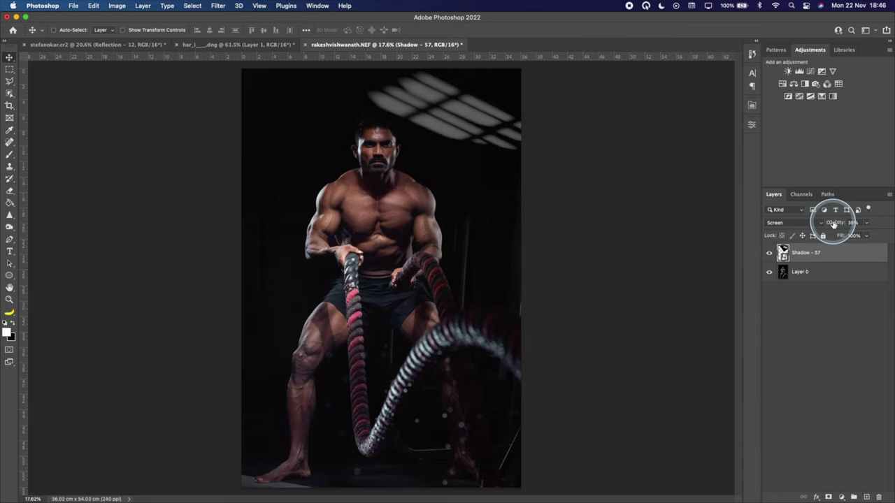
# Step: Add a Brightness/Contrast adjustment directly above Layer 0 with Brightness at about 55
pyautogui.scroll(5, 436, 116)
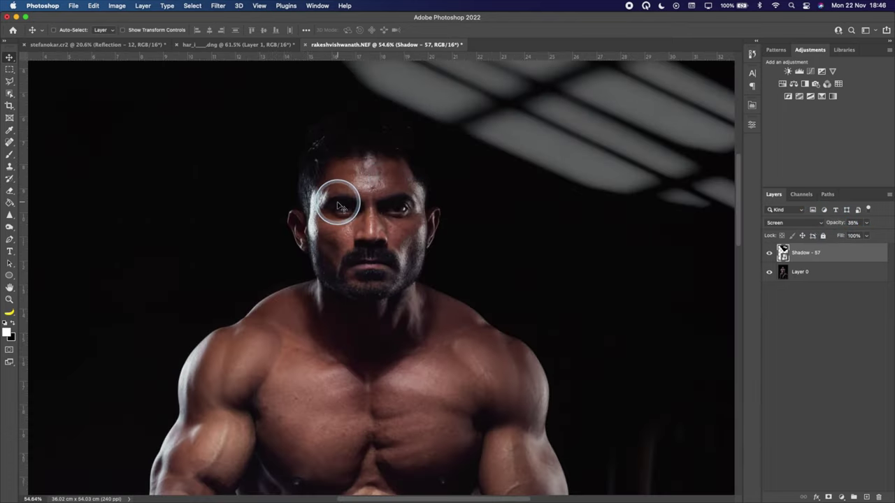
pyautogui.click(836, 271)
pyautogui.click(788, 71)
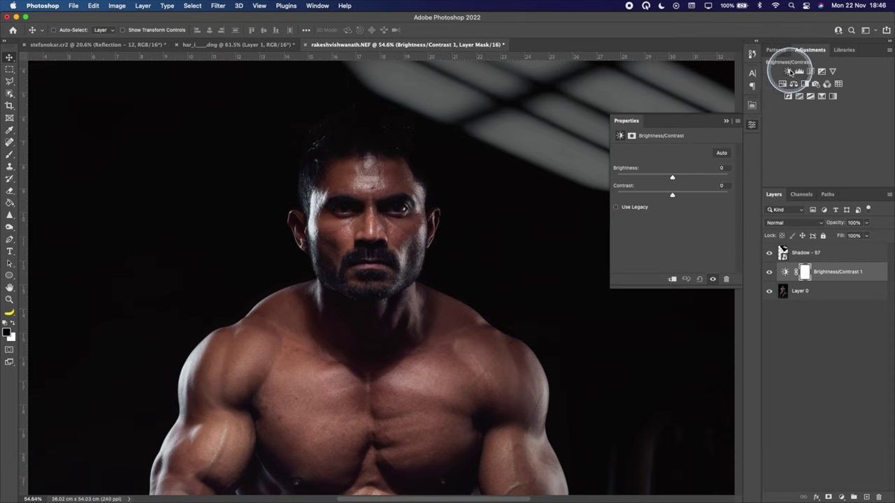
pyautogui.moveTo(673, 177); pyautogui.dragTo(693, 174)
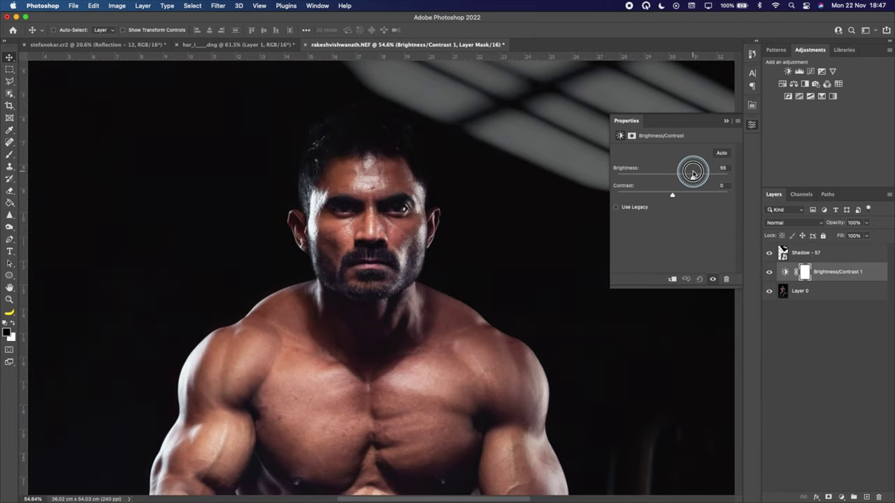
pyautogui.click(752, 123)
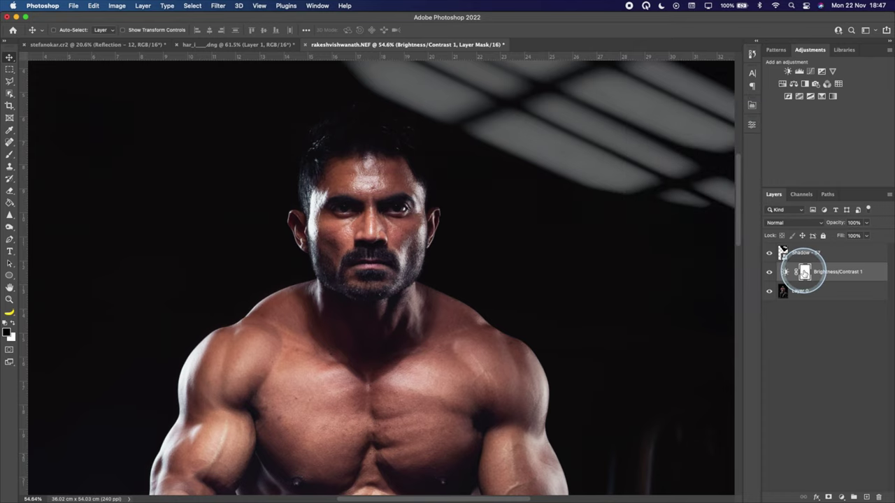
# Step: Invert the Brightness/Contrast mask to black and paint with a white brush of about 335 px to brighten only the man
pyautogui.press('super+i')
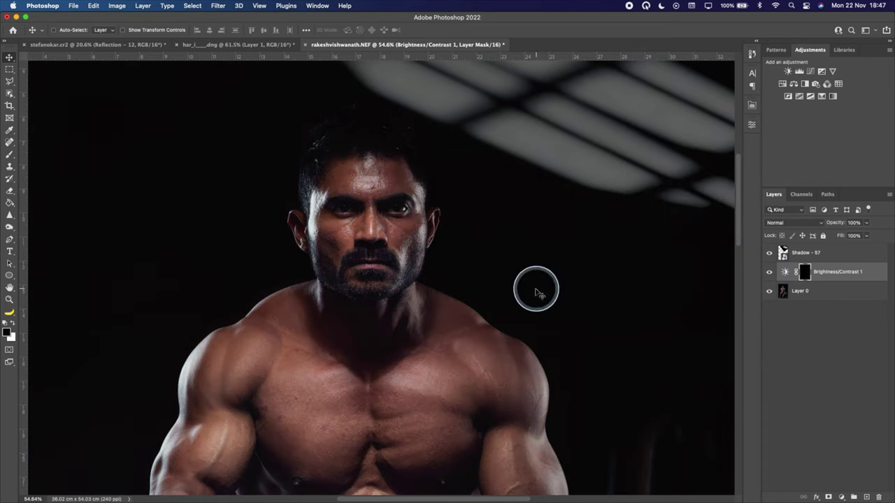
pyautogui.press('b')
pyautogui.moveTo(413, 226)
pyautogui.mouseDown()
pyautogui.moveTo(403, 250)
pyautogui.moveTo(395, 213)
pyautogui.moveTo(378, 210)
pyautogui.moveTo(346, 242)
pyautogui.moveTo(379, 287)
pyautogui.moveTo(395, 240)
pyautogui.moveTo(382, 188)
pyautogui.moveTo(342, 182)
pyautogui.moveTo(334, 221)
pyautogui.moveTo(342, 267)
pyautogui.moveTo(317, 313)
pyautogui.moveTo(267, 345)
pyautogui.moveTo(222, 390)
pyautogui.moveTo(417, 376)
pyautogui.moveTo(426, 318)
pyautogui.moveTo(490, 395)
pyautogui.mouseUp()
pyautogui.press('super+0')
pyautogui.scroll(3, 489, 393)
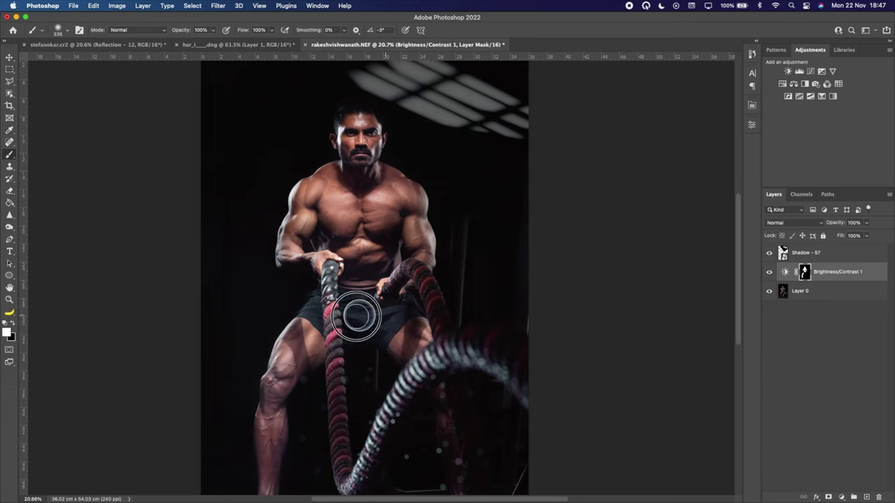
pyautogui.scroll(3, 342, 230)
pyautogui.scroll(2, 343, 213)
pyautogui.scroll(-5, 343, 215)
# Step: Apply a Gaussian Blur to the Shadow - 57 overlay layer
pyautogui.hotkey('alt', ']')
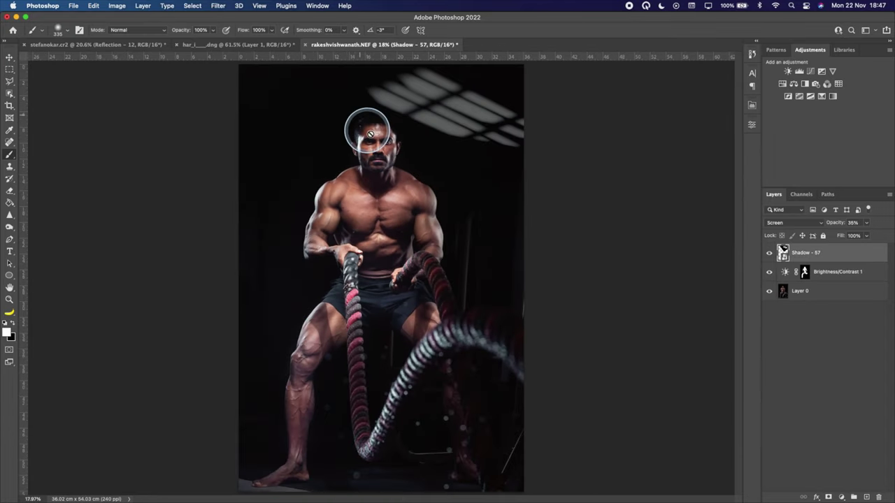
pyautogui.click(192, 4)
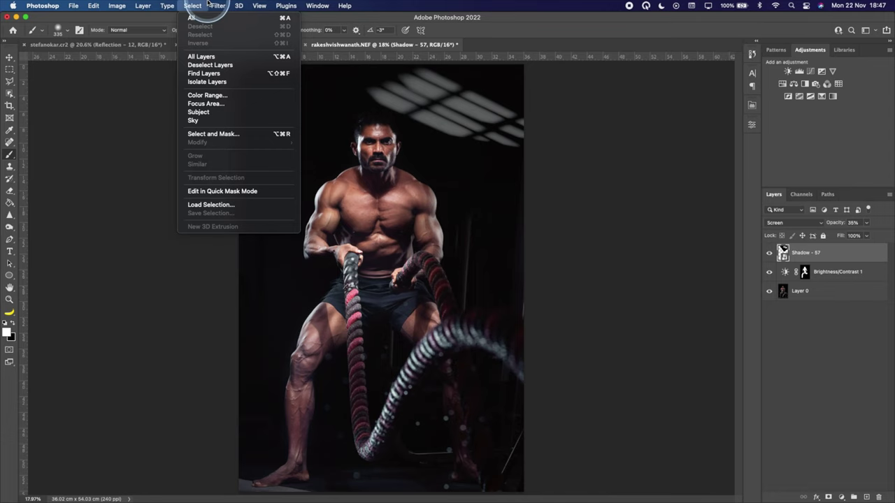
pyautogui.moveTo(218, 5)
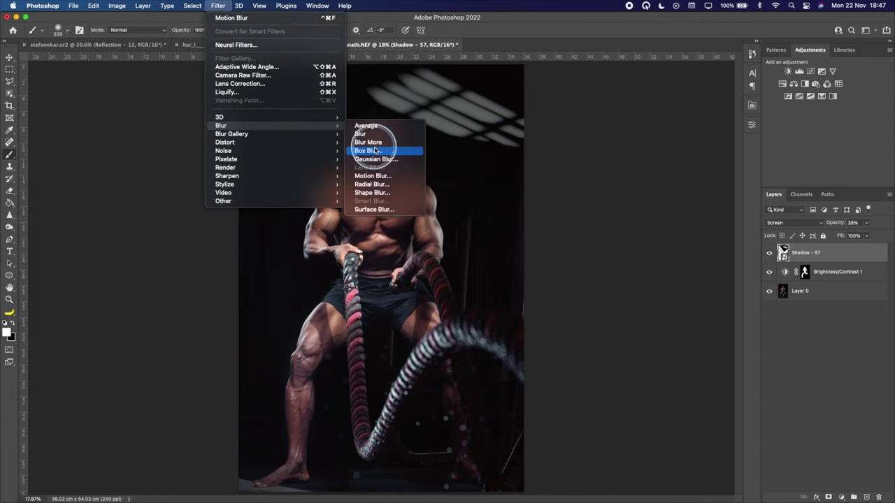
pyautogui.click(382, 158)
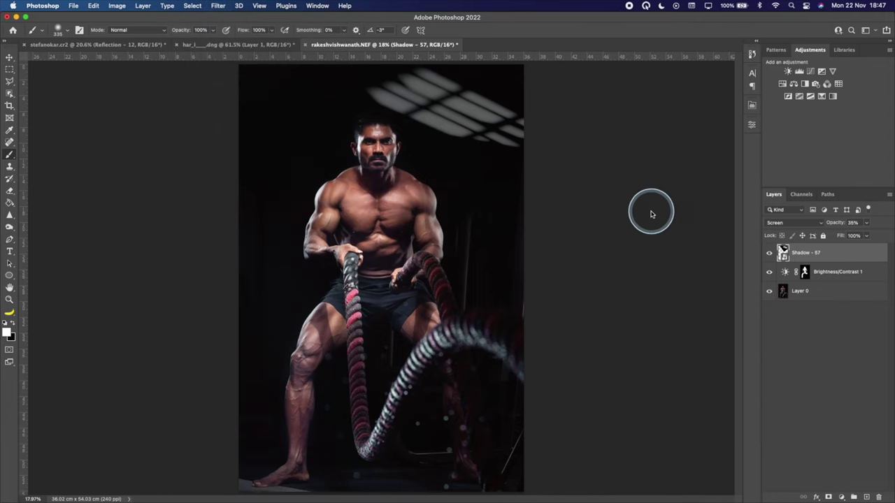
pyautogui.moveTo(572, 383); pyautogui.dragTo(570, 385)
pyautogui.click(649, 261)
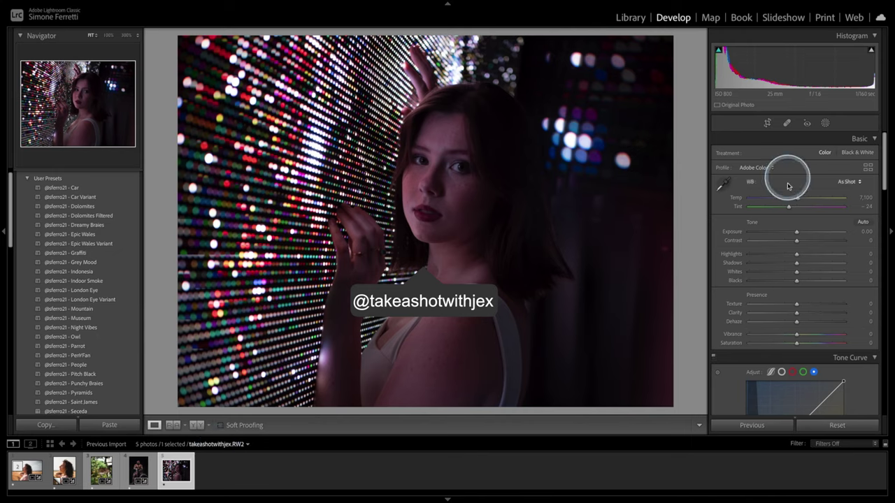
# Step: In Lightroom Classic, set the Exposure of the woman's light-wall portrait to +1.80 and the crop angle to about -3.11
pyautogui.moveTo(797, 233); pyautogui.dragTo(815, 231)
pyautogui.click(767, 123)
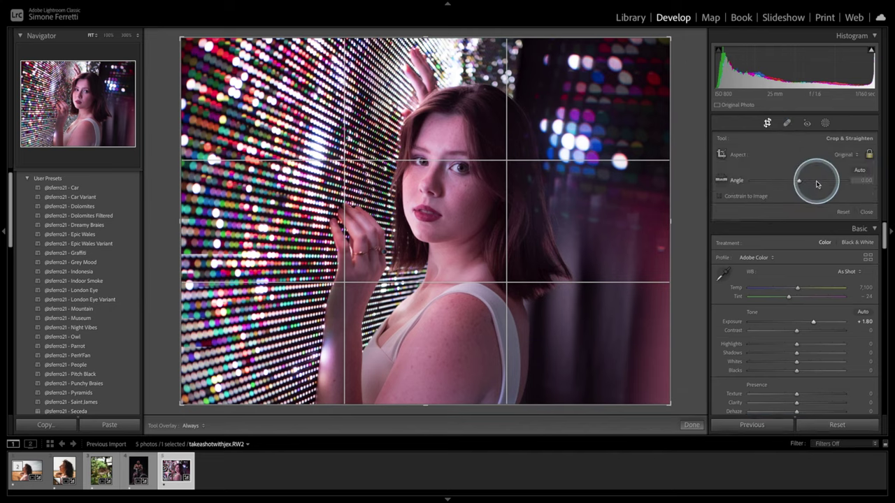
pyautogui.moveTo(798, 181); pyautogui.dragTo(794, 182)
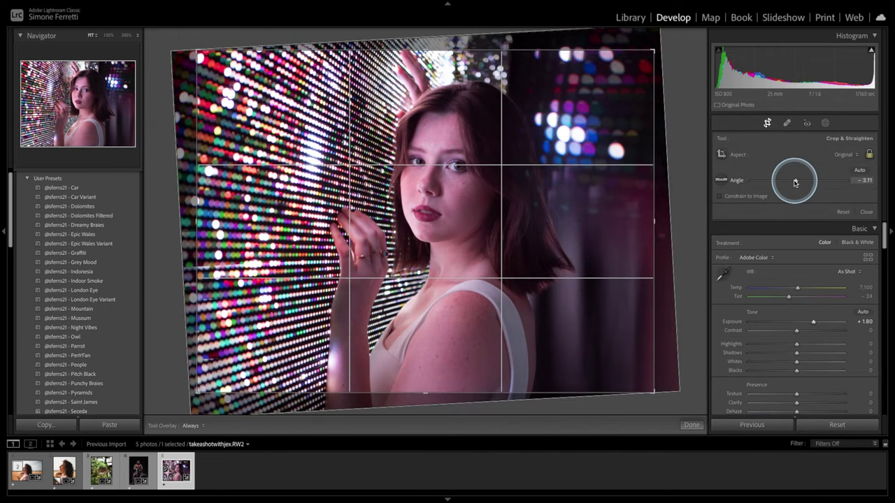
# Step: Crop the portrait to a vertical 4 x 5 / 8 x 10 frame around the woman with the angle at -4.50
pyautogui.click(843, 155)
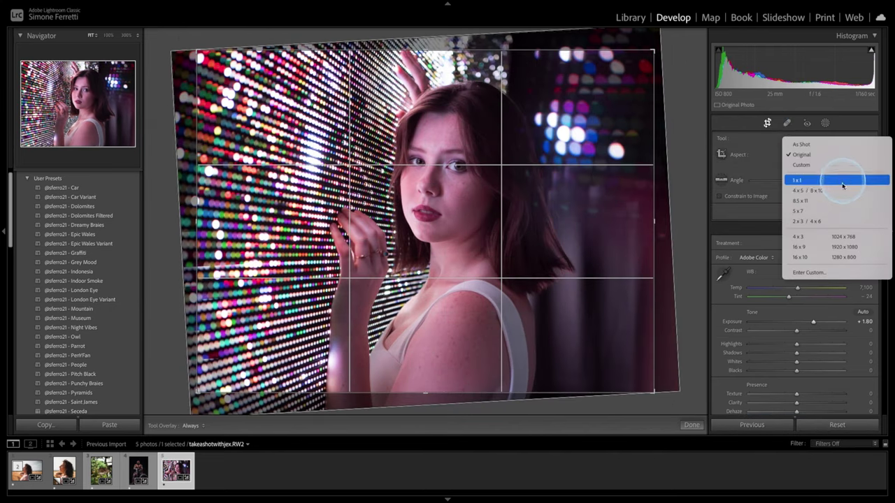
pyautogui.click(840, 192)
pyautogui.moveTo(647, 49); pyautogui.dragTo(573, 20)
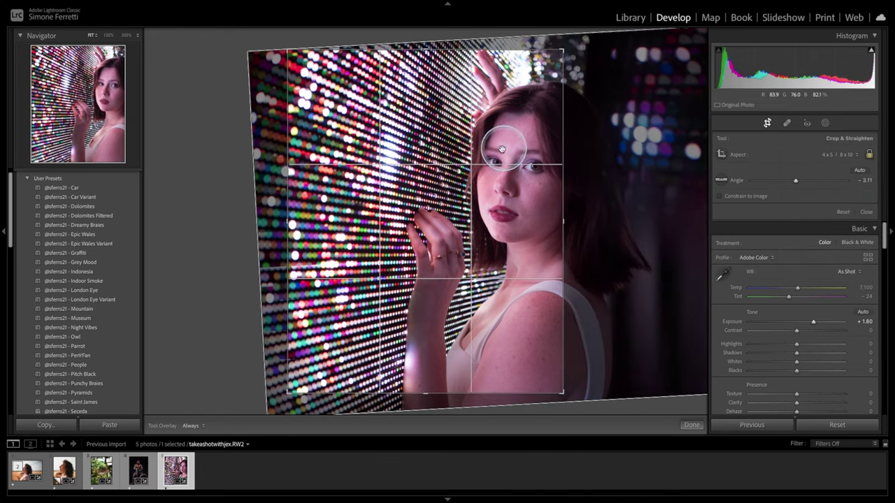
pyautogui.moveTo(798, 180); pyautogui.dragTo(794, 180)
pyautogui.moveTo(539, 235); pyautogui.dragTo(535, 240)
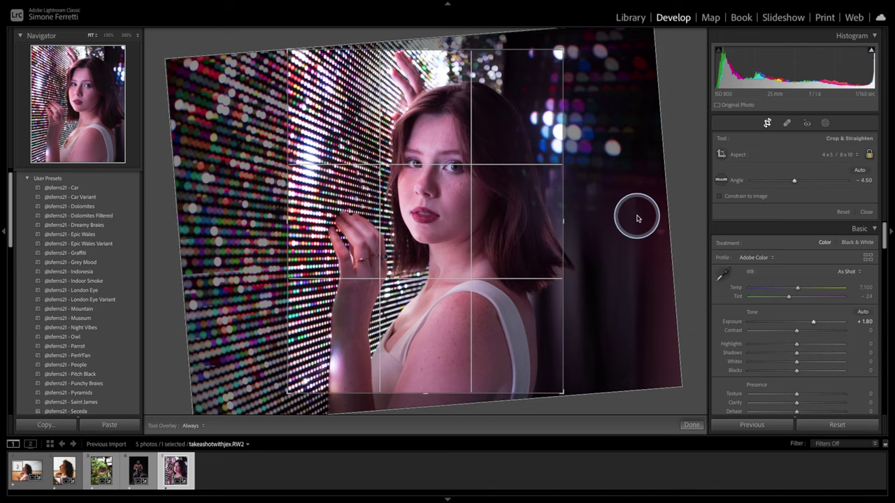
pyautogui.press('Return')
pyautogui.hotkey('ctrl', 'z')
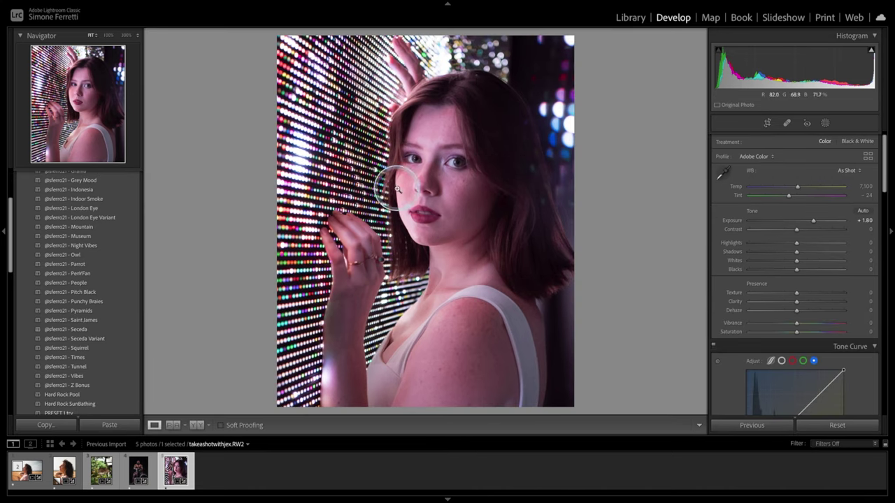
# Step: Apply the Pitch Black preset, set Exposure to +1.70, Tint to -51 and Temp to 7,028, and compare with the before version
pyautogui.click(82, 292)
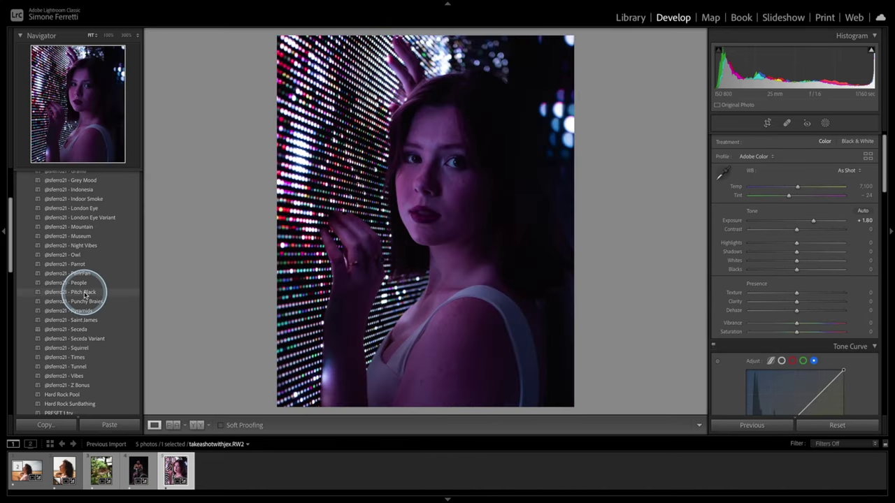
pyautogui.moveTo(797, 220); pyautogui.dragTo(812, 221)
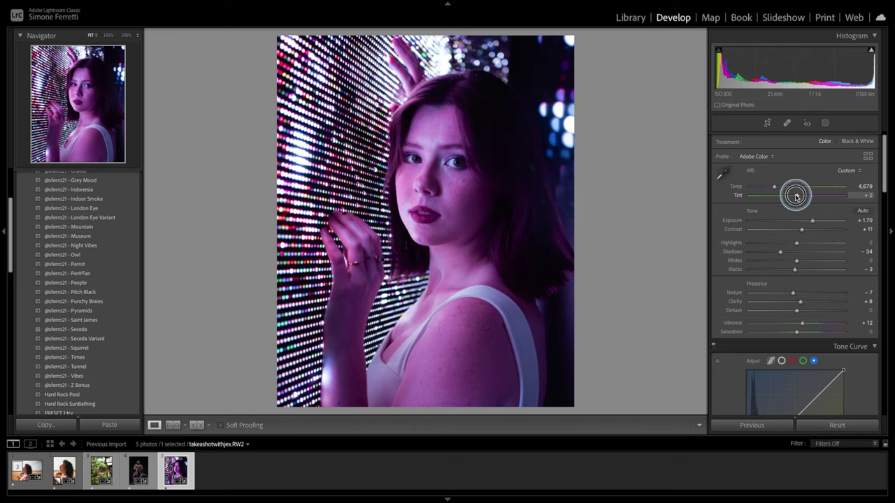
pyautogui.moveTo(781, 196); pyautogui.dragTo(773, 186)
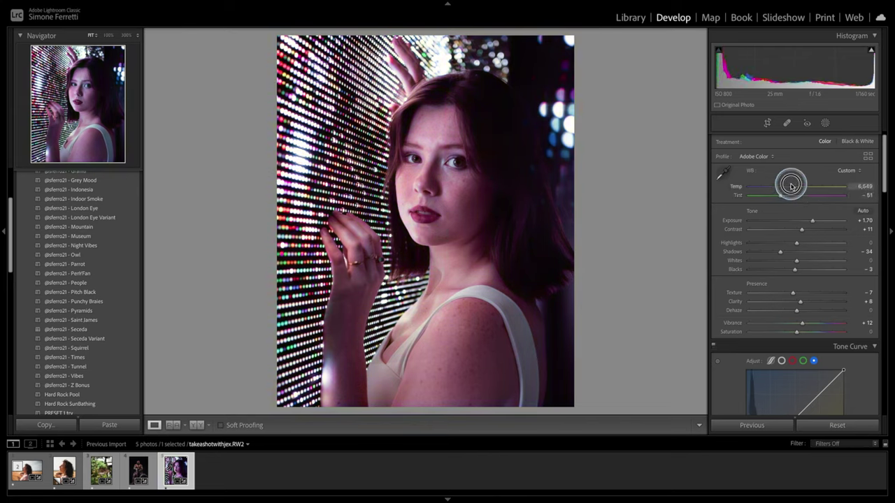
pyautogui.moveTo(795, 185); pyautogui.dragTo(796, 186)
pyautogui.press('\\')
pyautogui.press('\\')
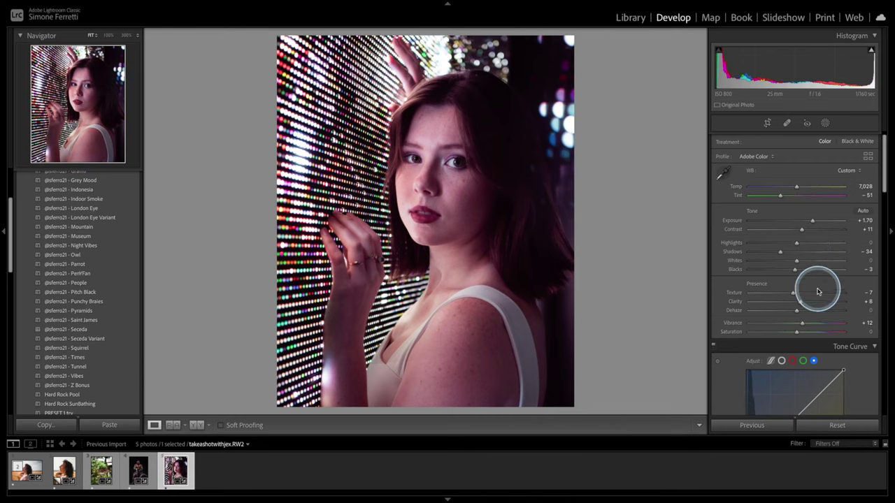
# Step: Shape the overall RGB point curve with points at about 60/55 and 187/192 and slightly raise its black point
pyautogui.scroll(-2, 813, 286)
pyautogui.scroll(-1, 818, 291)
pyautogui.click(782, 292)
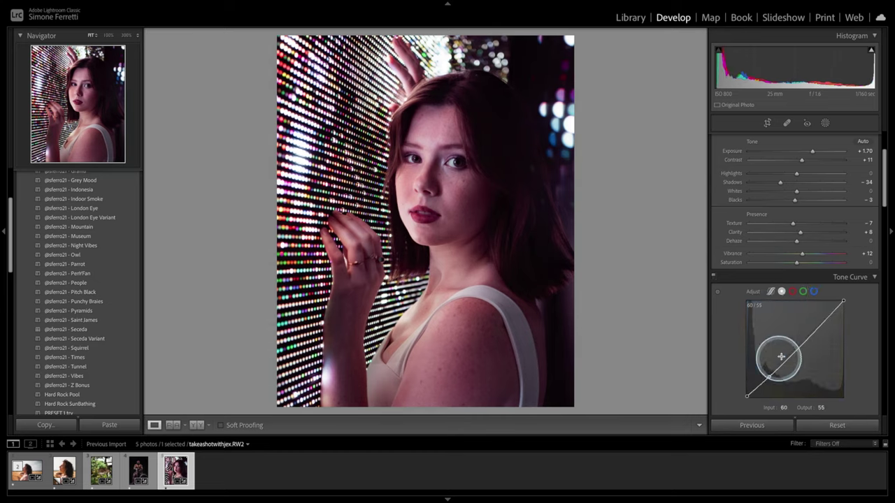
pyautogui.click(817, 324)
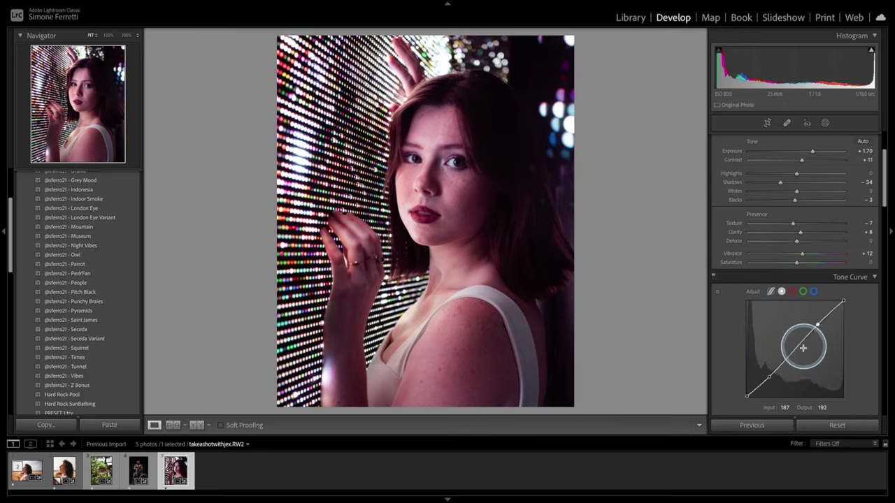
pyautogui.moveTo(748, 396); pyautogui.dragTo(746, 394)
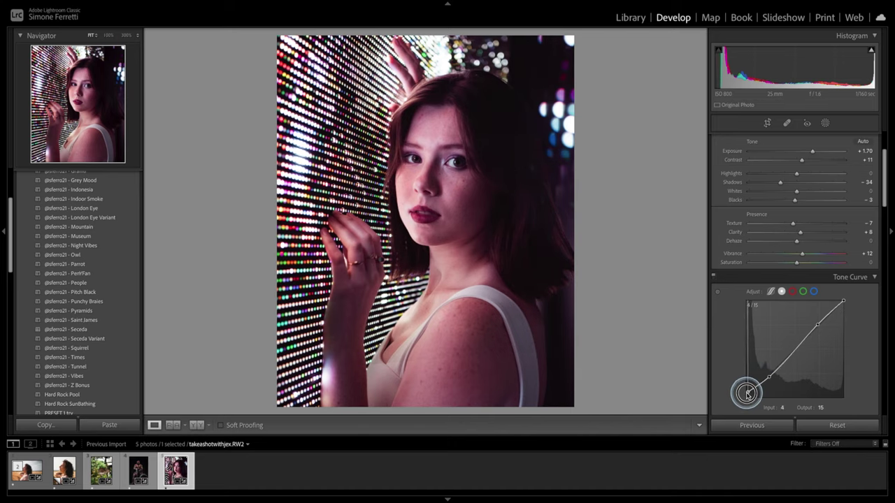
pyautogui.moveTo(549, 216); pyautogui.dragTo(503, 226)
# Step: Bend the blue channel curve into an S-shape with an upper point at 182/196, and set Shadows to +1 and Clarity to -9
pyautogui.click(791, 290)
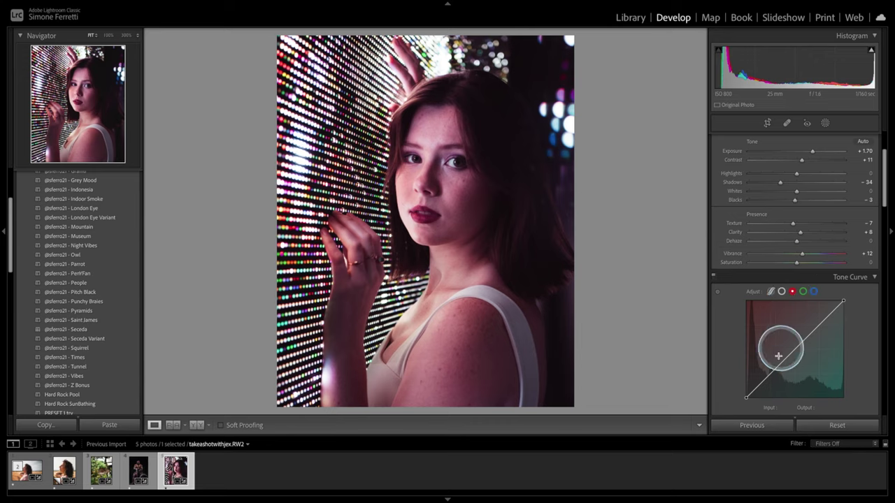
pyautogui.moveTo(772, 372); pyautogui.dragTo(773, 374)
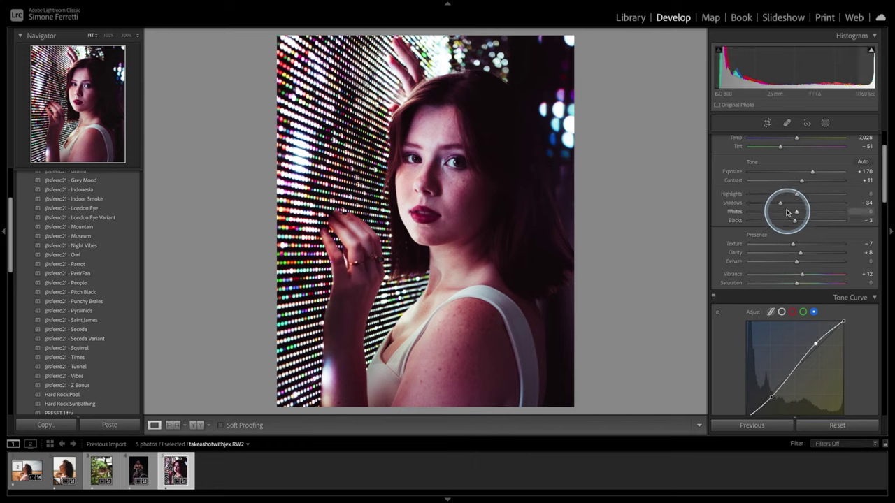
pyautogui.moveTo(778, 201)
pyautogui.mouseDown()
pyautogui.moveTo(803, 200)
pyautogui.moveTo(788, 200)
pyautogui.mouseUp()
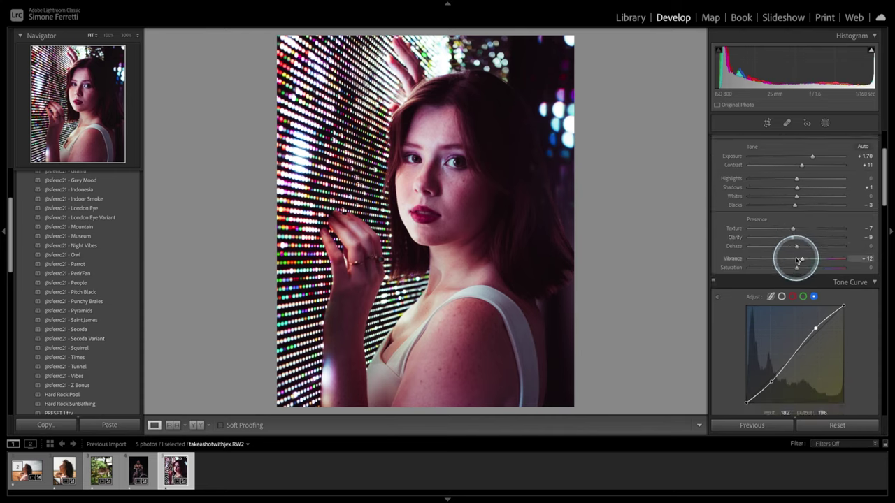
# Step: Mask the woman with Select Subject and set the mask's Exposure to 0.44, Highlights to -30 and Texture to -12
pyautogui.click(824, 122)
pyautogui.click(762, 155)
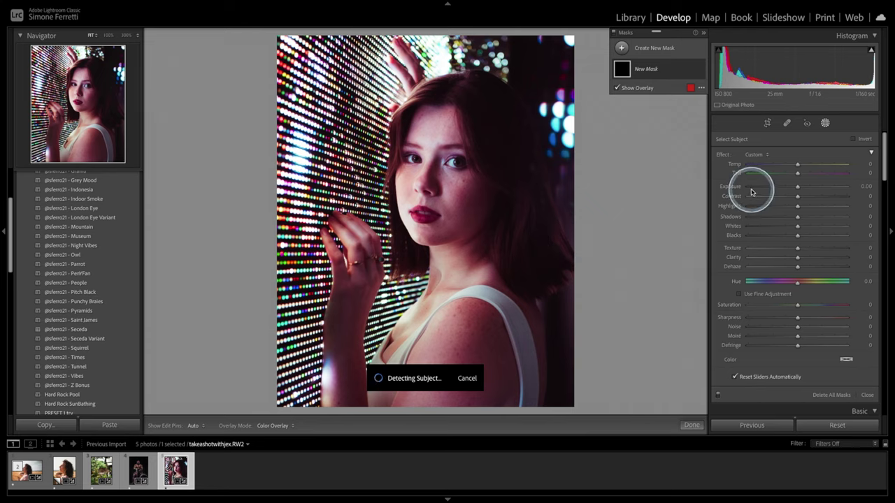
pyautogui.moveTo(766, 188); pyautogui.dragTo(800, 187)
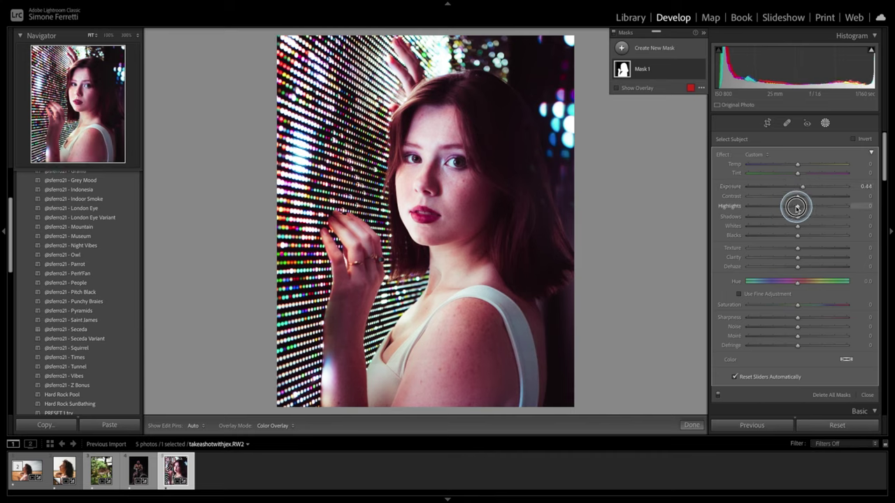
pyautogui.moveTo(782, 206); pyautogui.dragTo(781, 206)
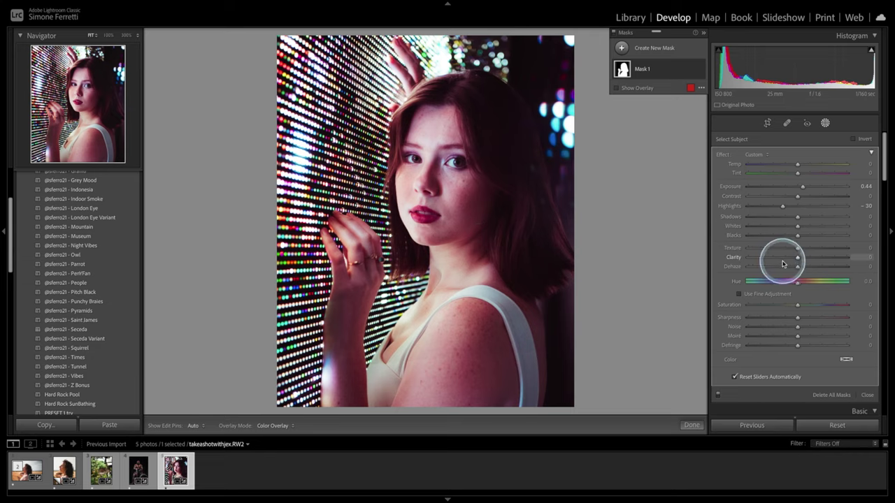
pyautogui.moveTo(797, 248); pyautogui.dragTo(790, 249)
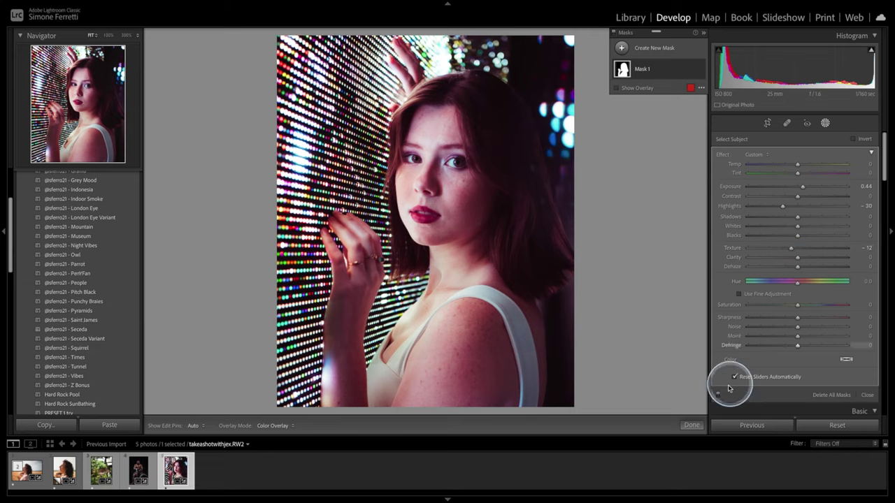
pyautogui.click(692, 425)
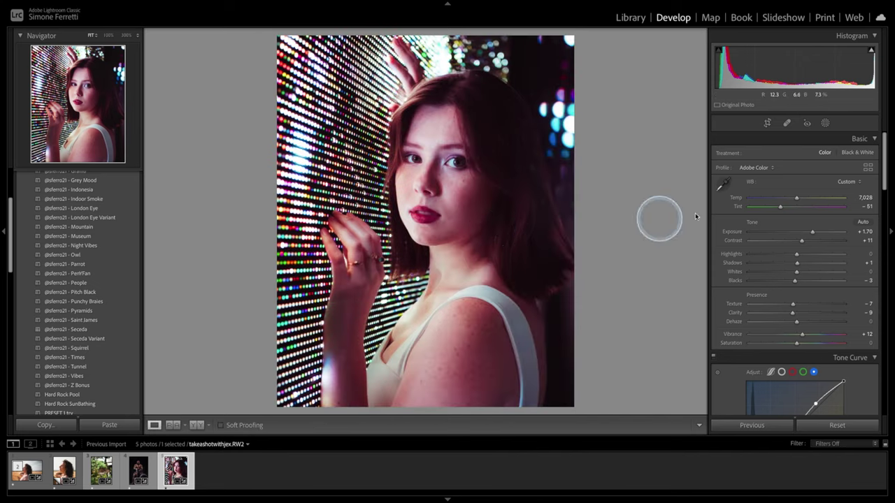
# Step: Open the graded light-wall portrait in Adobe Photoshop 2022 for editing
pyautogui.rightClick(507, 210)
pyautogui.moveTo(589, 204)
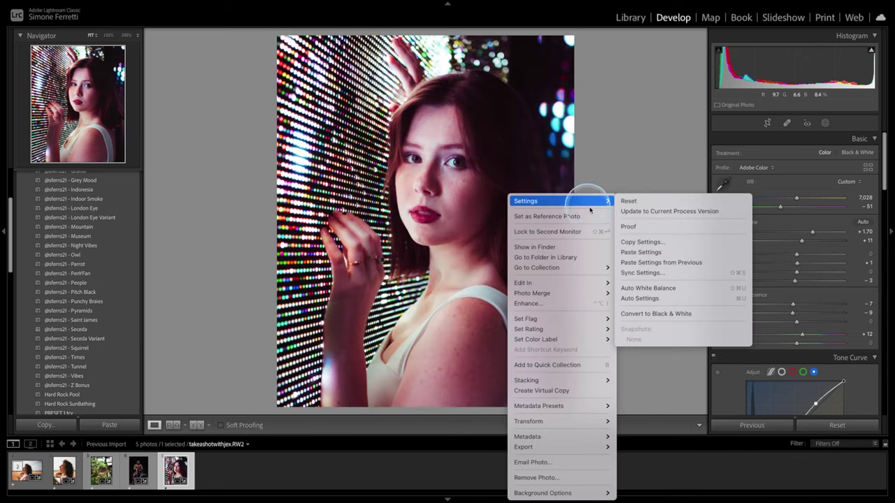
pyautogui.moveTo(601, 283)
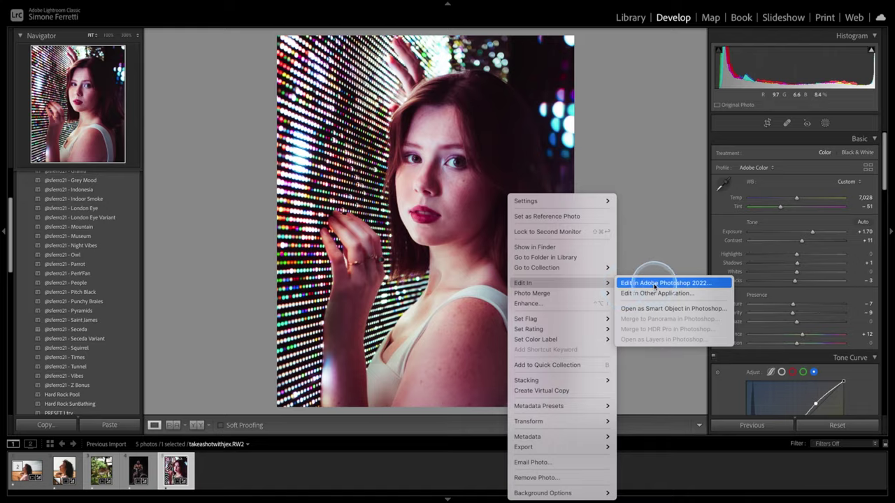
pyautogui.click(654, 283)
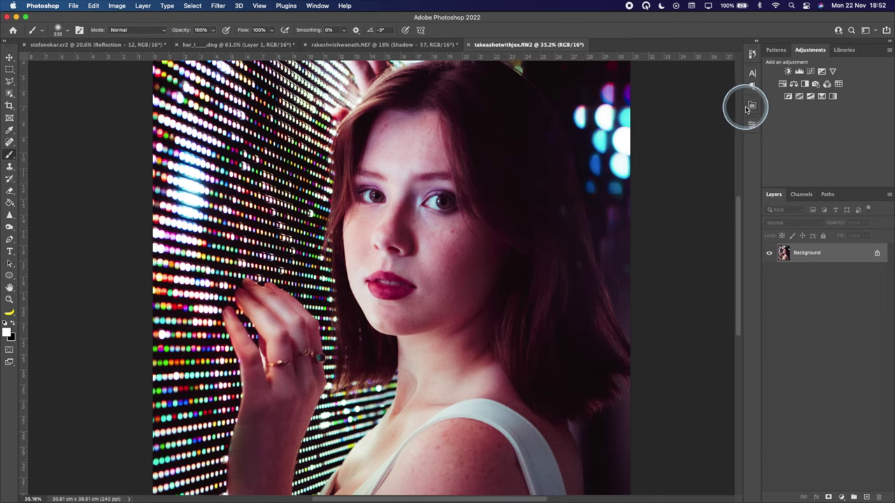
# Step: Open the Retouch Pro plugin and add its Iris eye enhancement to the portrait
pyautogui.click(749, 106)
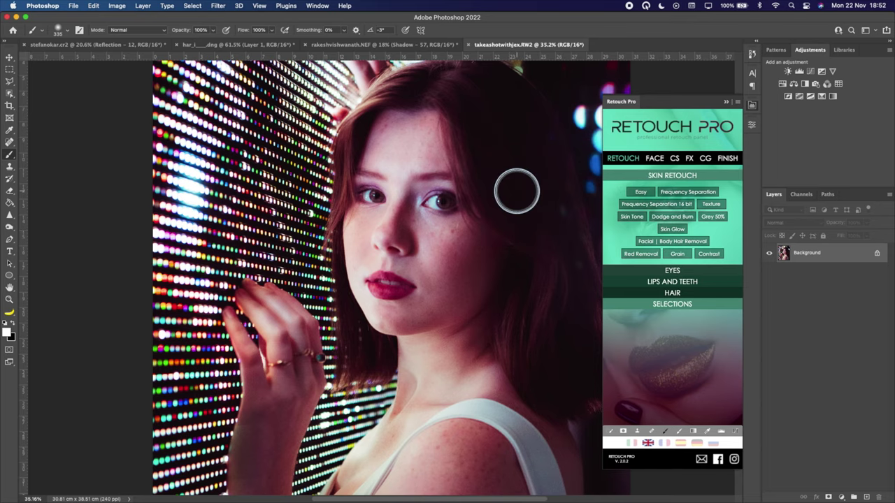
pyautogui.scroll(3, 516, 191)
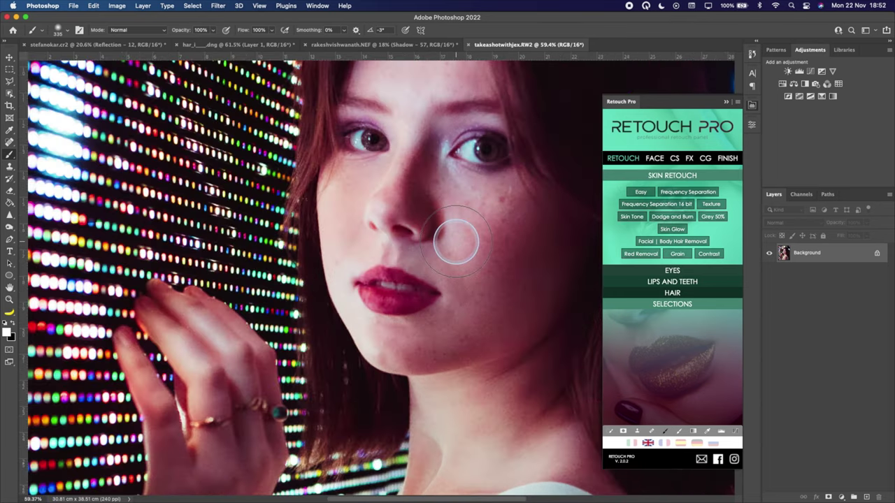
pyautogui.scroll(-3, 456, 241)
pyautogui.scroll(-1, 458, 241)
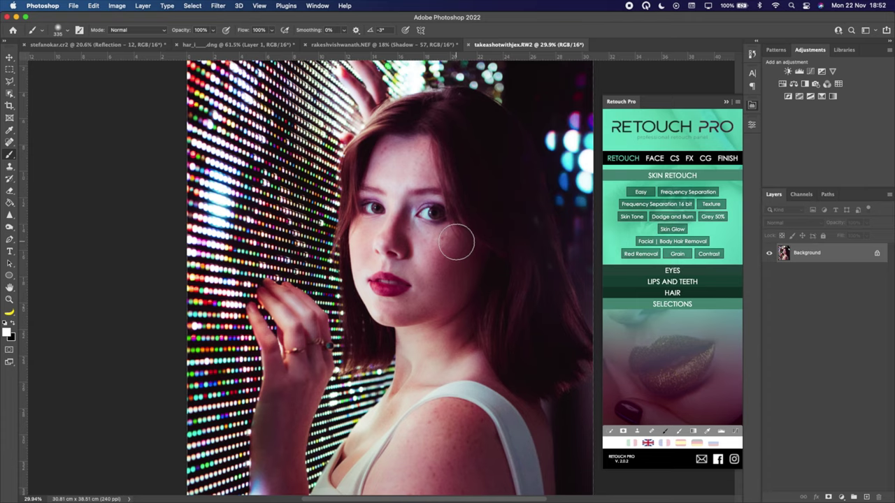
pyautogui.click(678, 271)
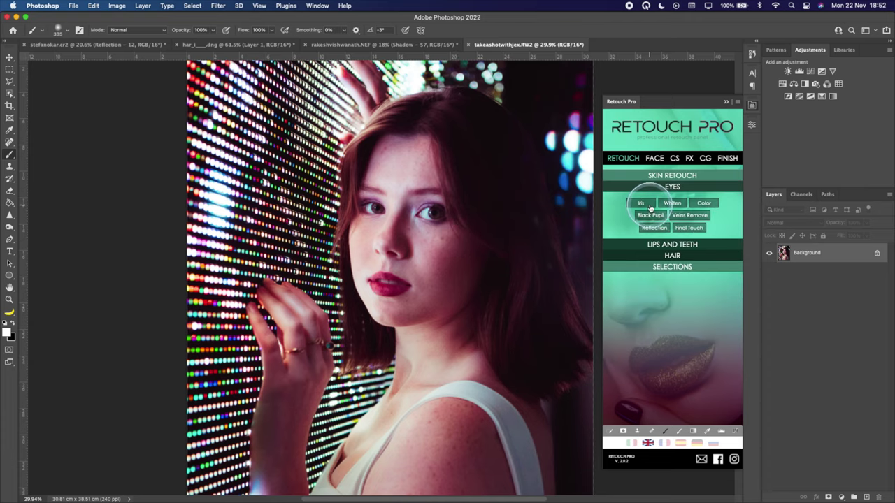
pyautogui.click(649, 204)
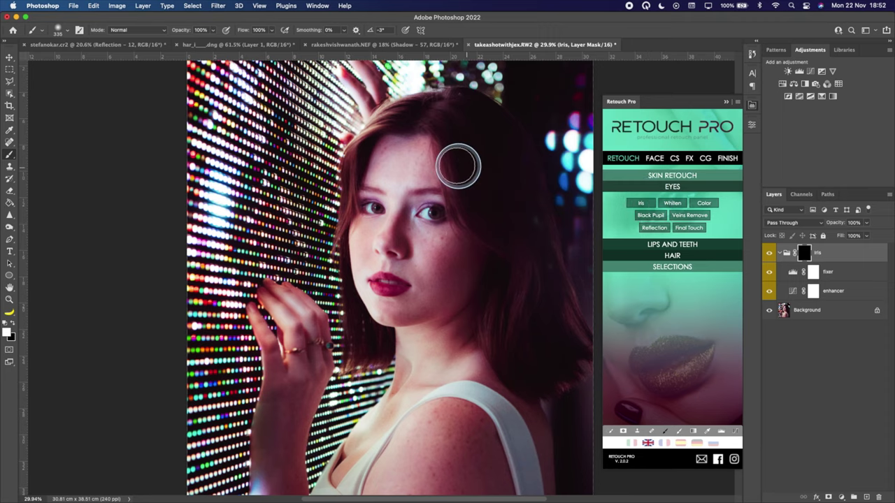
# Step: Paint the Iris enhancement onto both irises through the group mask with a small brush and check the effect
pyautogui.scroll(5, 441, 193)
pyautogui.scroll(2, 437, 189)
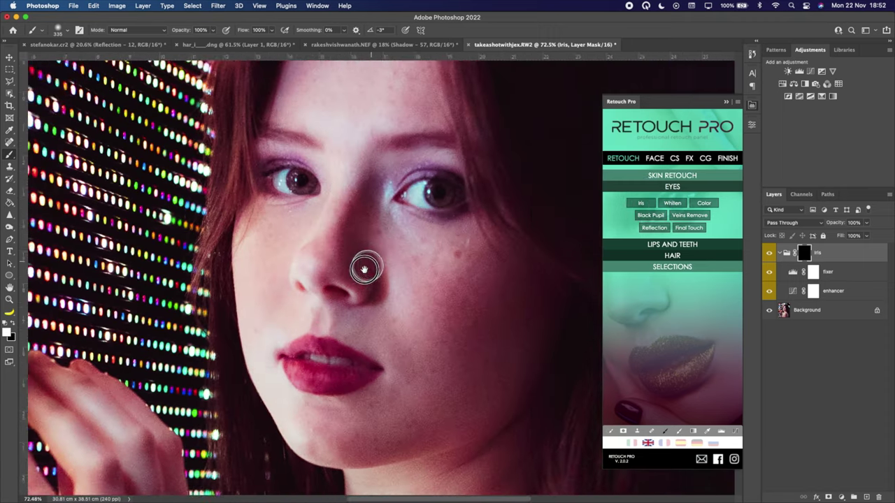
pyautogui.scroll(1, 384, 240)
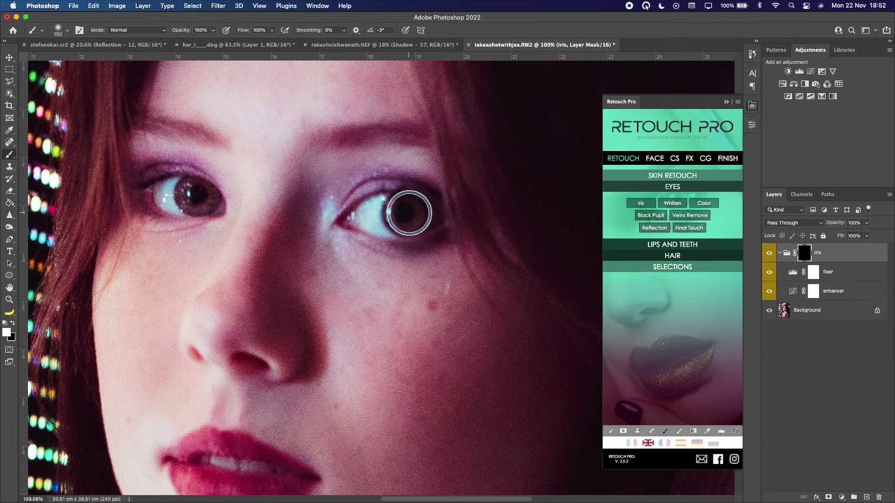
pyautogui.press(']')
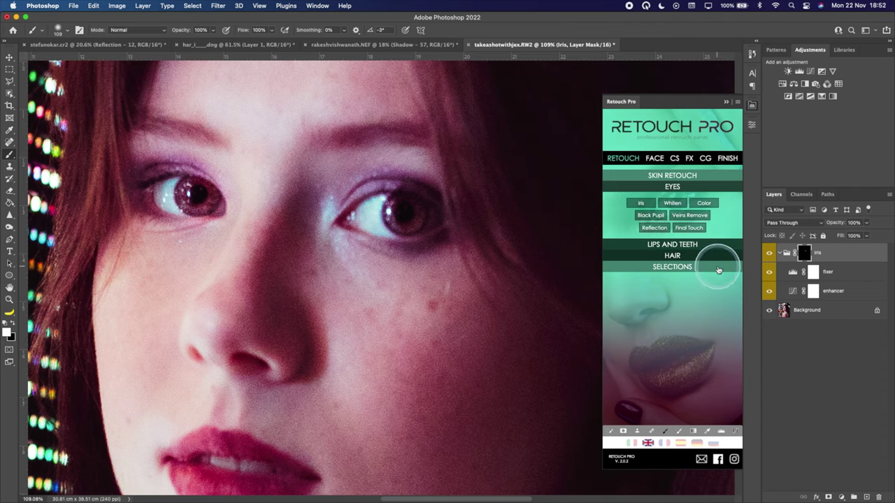
pyautogui.click(770, 253)
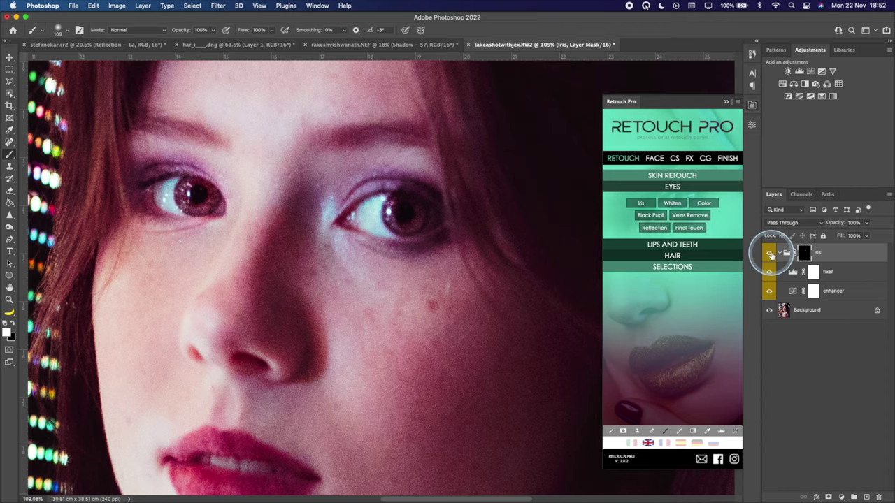
pyautogui.scroll(-5, 361, 241)
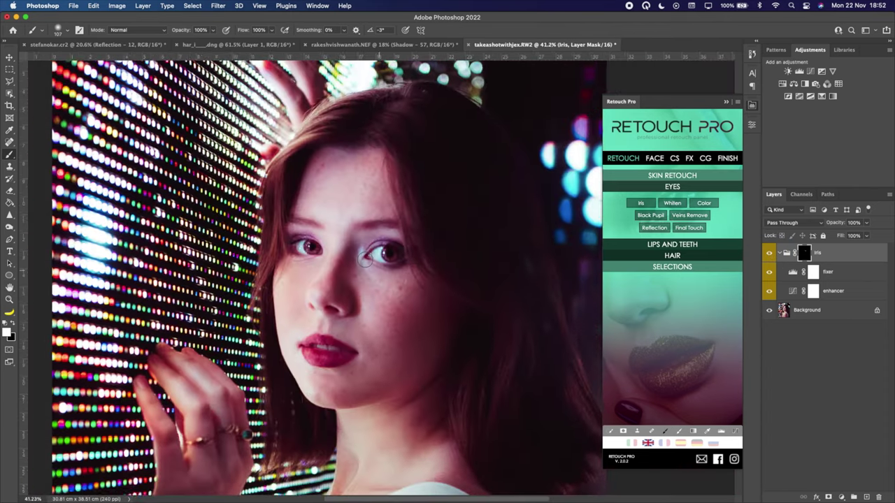
pyautogui.scroll(-2, 365, 259)
pyautogui.hscroll(-1, 365, 258)
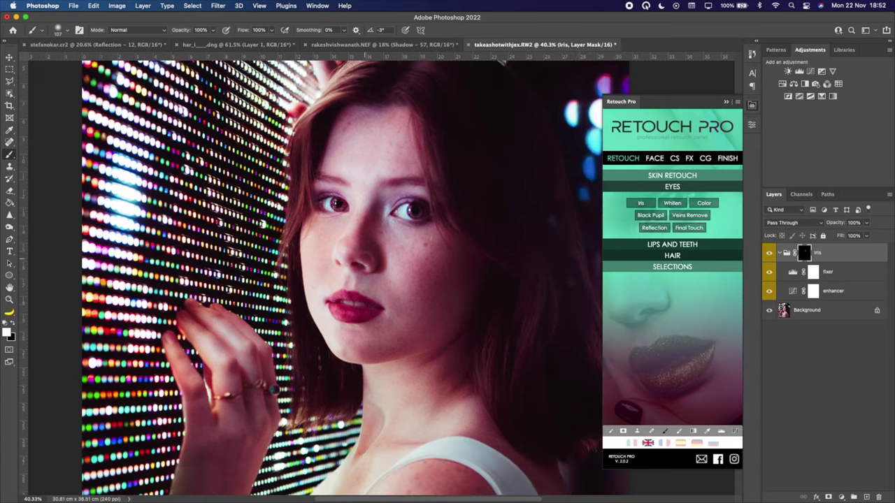
# Step: Apply the Retouch Pro Easy skin retouch over the woman's face and set the Easy group's opacity to 59%
pyautogui.click(671, 176)
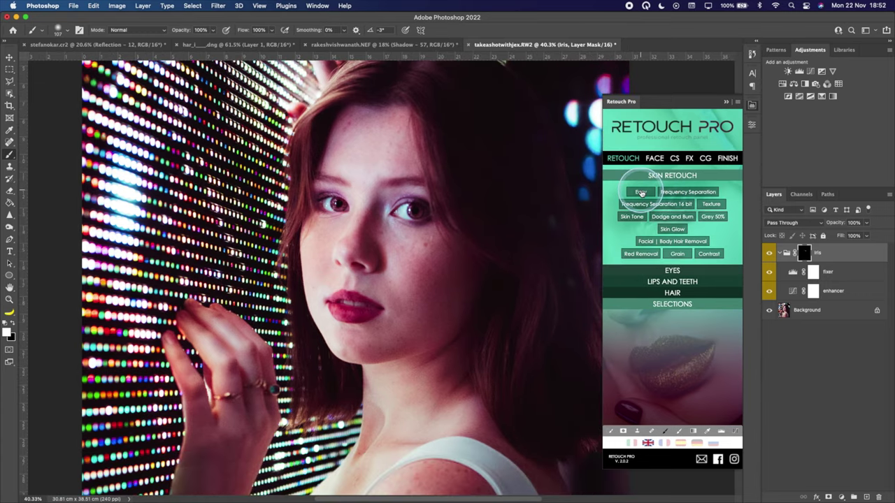
pyautogui.click(641, 193)
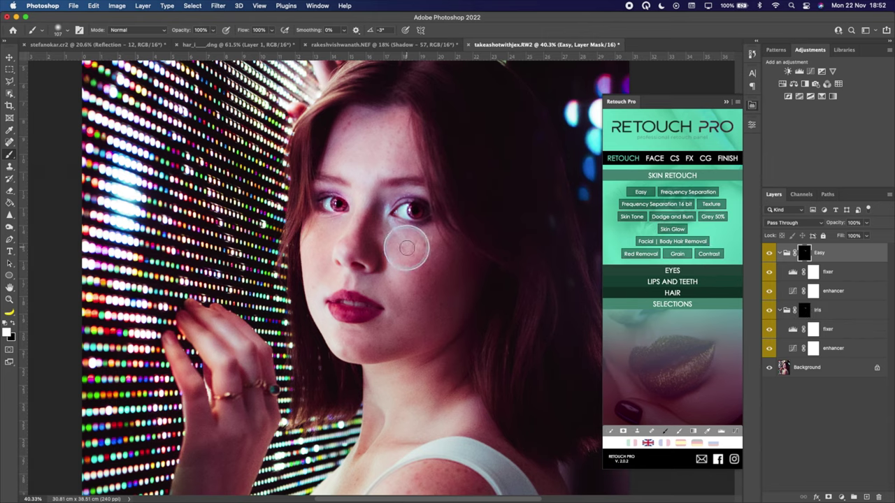
pyautogui.moveTo(419, 258)
pyautogui.mouseDown()
pyautogui.moveTo(379, 232)
pyautogui.moveTo(445, 254)
pyautogui.moveTo(427, 292)
pyautogui.moveTo(393, 294)
pyautogui.moveTo(319, 241)
pyautogui.moveTo(366, 232)
pyautogui.moveTo(374, 166)
pyautogui.moveTo(343, 151)
pyautogui.moveTo(382, 121)
pyautogui.moveTo(396, 150)
pyautogui.mouseUp()
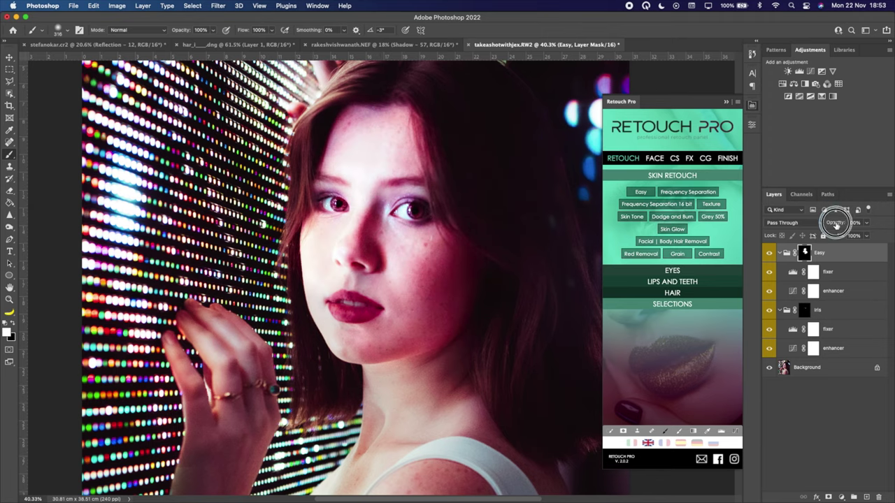
pyautogui.moveTo(822, 222); pyautogui.dragTo(831, 222)
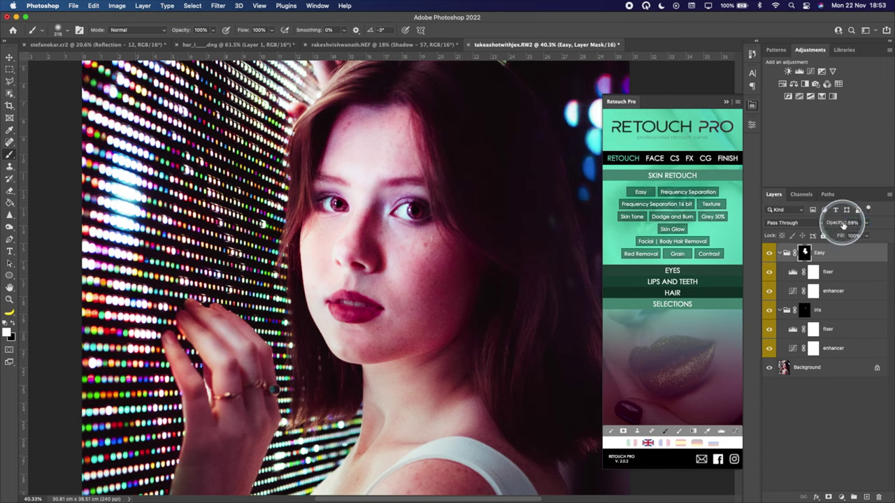
pyautogui.press('super+0')
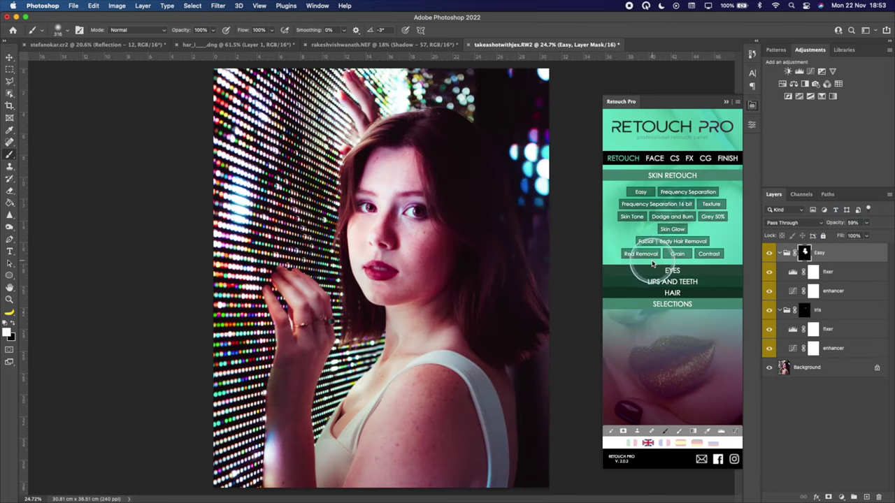
# Step: Add the Retouch Pro Hair Enhancer and paint it over the woman's hair, adjusting the brush size as needed
pyautogui.click(677, 282)
pyautogui.click(671, 292)
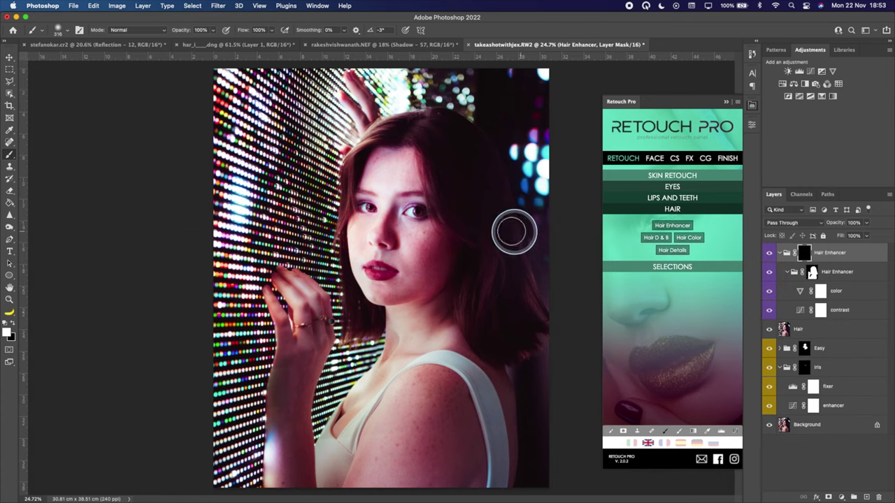
pyautogui.moveTo(464, 167)
pyautogui.mouseDown()
pyautogui.moveTo(488, 307)
pyautogui.moveTo(489, 272)
pyautogui.moveTo(513, 333)
pyautogui.mouseUp()
pyautogui.press(']')
pyautogui.press(']')
pyautogui.press(']')
pyautogui.press(']')
pyautogui.moveTo(457, 163); pyautogui.dragTo(404, 139)
pyautogui.press('[')
pyautogui.press('[')
pyautogui.press('[')
pyautogui.press('[')
pyautogui.press('[')
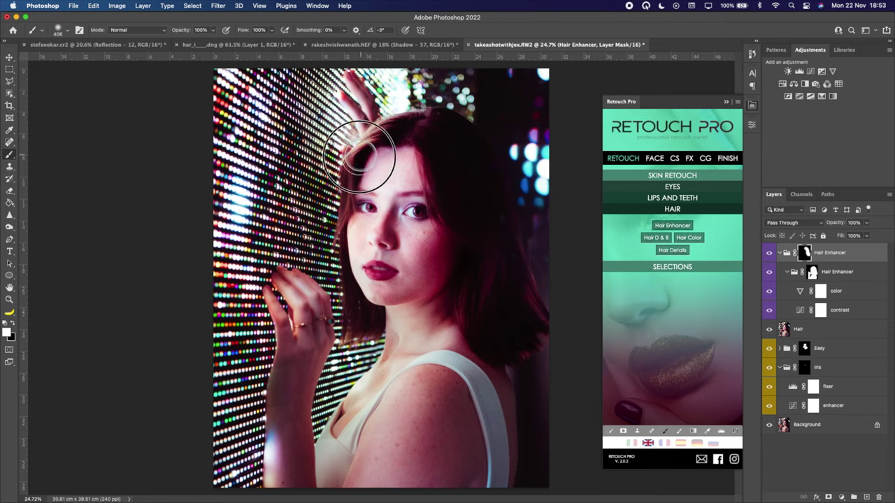
# Step: Dodge the woman's hair on the Hair layer with the range set to Midtones and 40% exposure, reducing the brush size for smaller areas
pyautogui.click(797, 328)
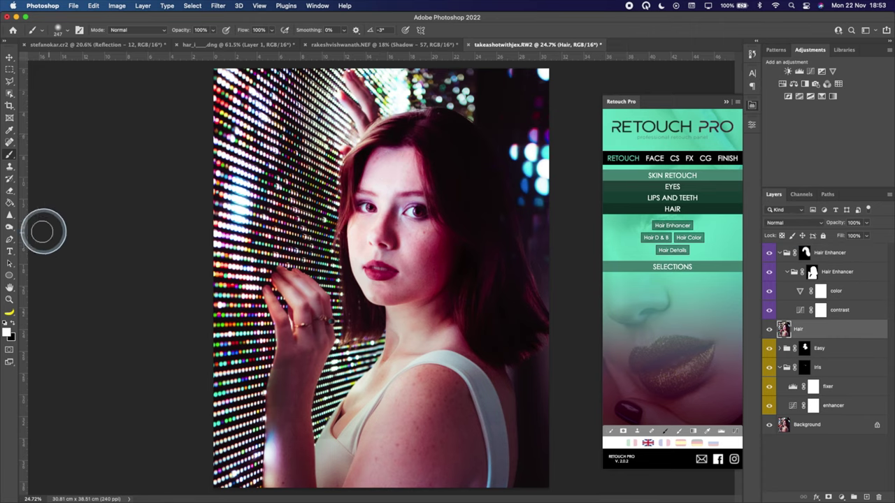
pyautogui.click(11, 227)
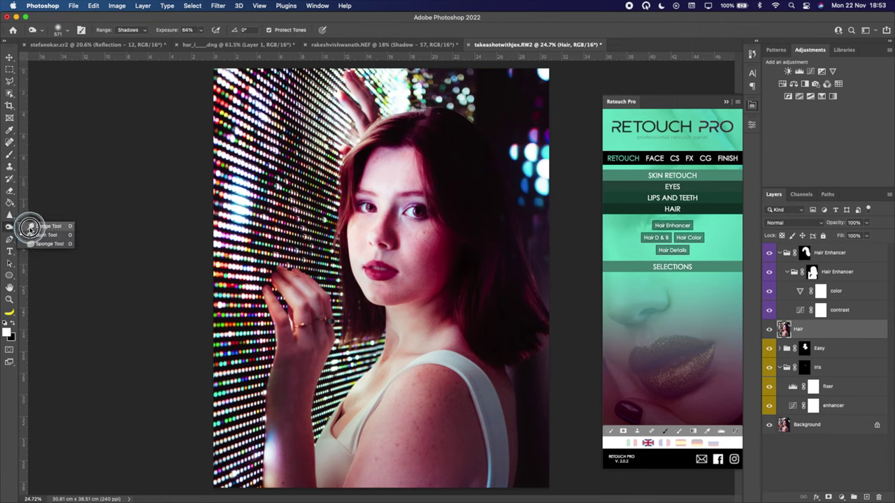
pyautogui.click(29, 227)
pyautogui.click(128, 31)
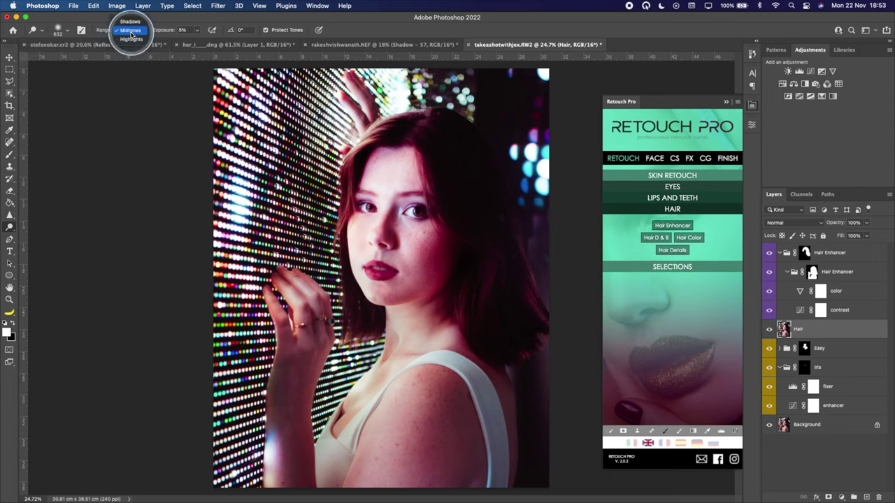
pyautogui.click(131, 35)
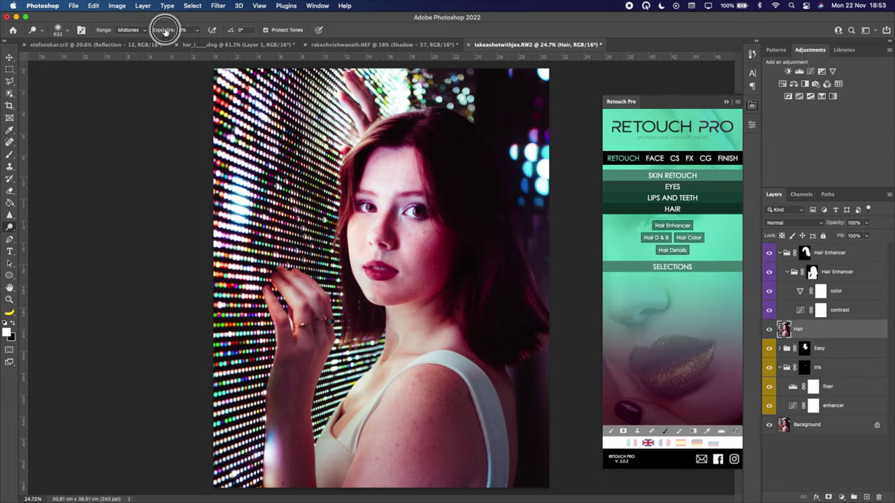
pyautogui.write('40')
pyautogui.press('Return')
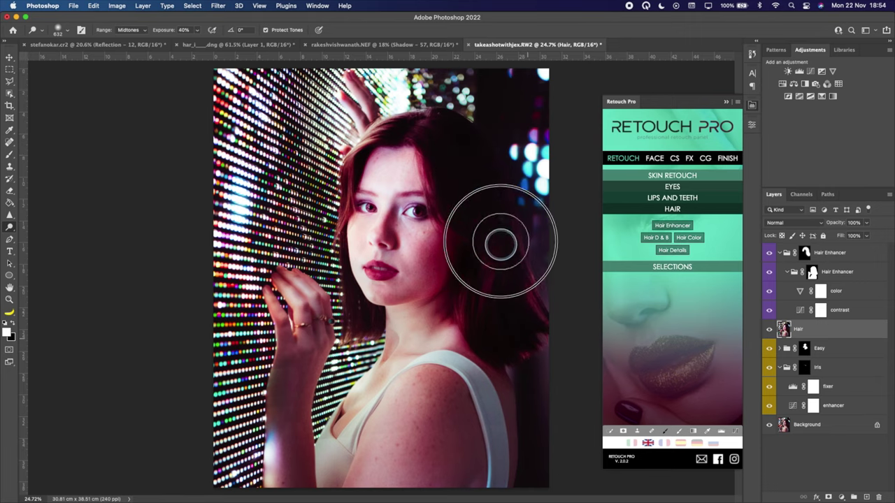
pyautogui.press('[')
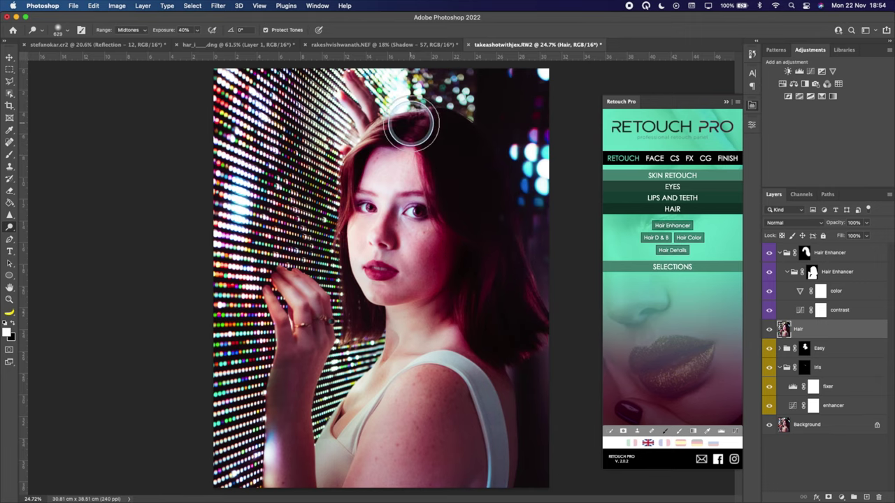
pyautogui.press('[')
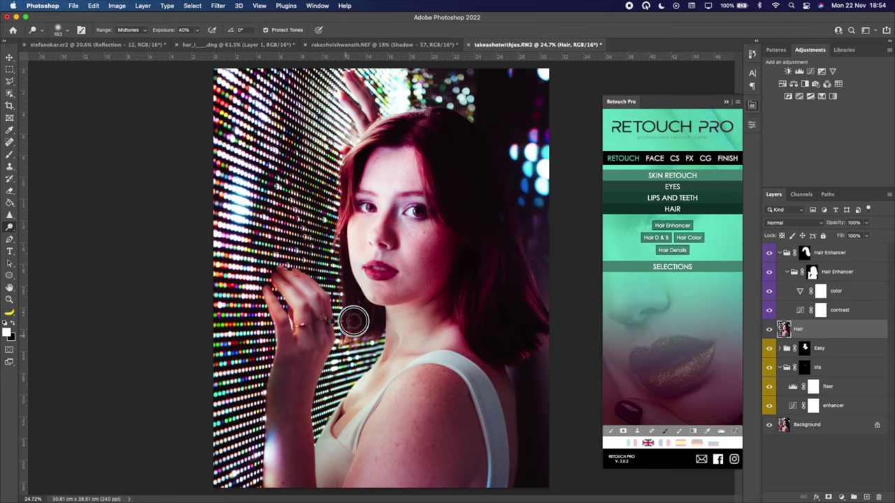
pyautogui.scroll(5, 473, 224)
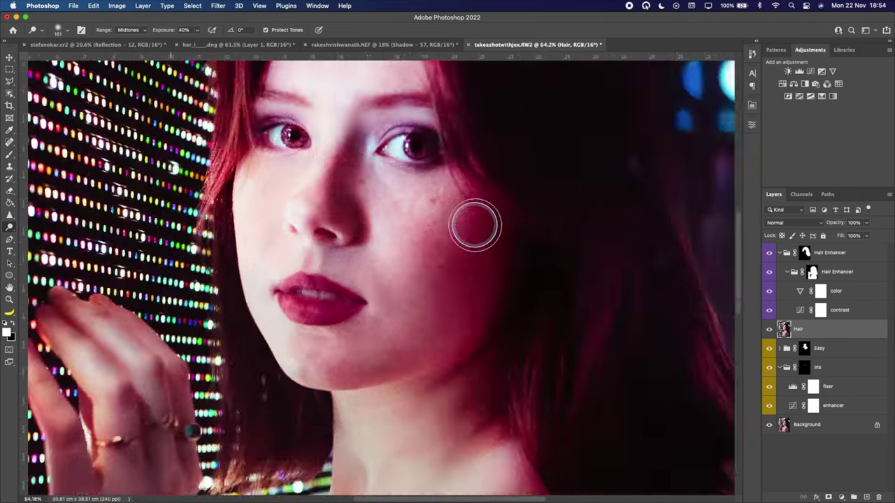
pyautogui.scroll(-3, 474, 224)
# Step: Add the Retouch Pro Lip Glow and paint it over the woman's lips through the group mask
pyautogui.click(750, 104)
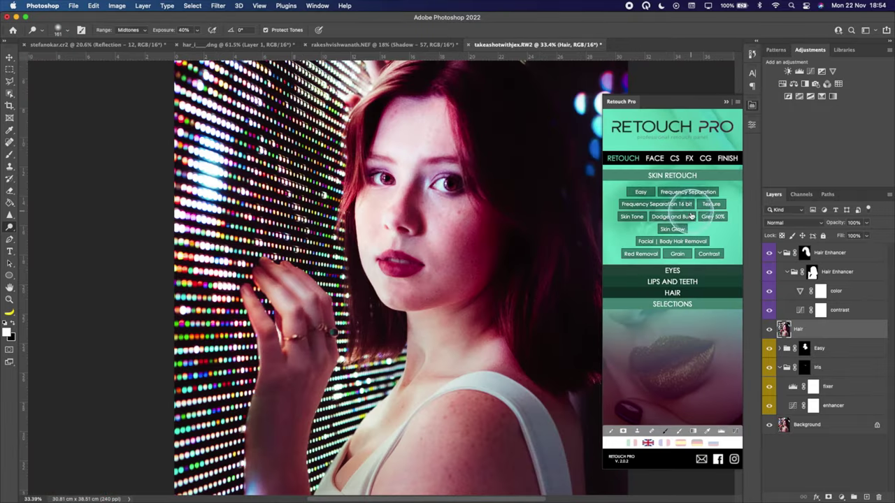
pyautogui.click(685, 282)
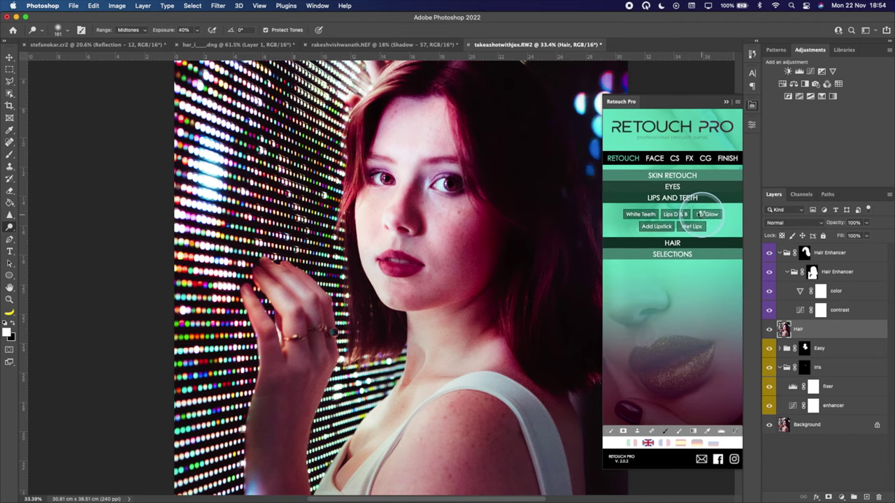
pyautogui.click(707, 213)
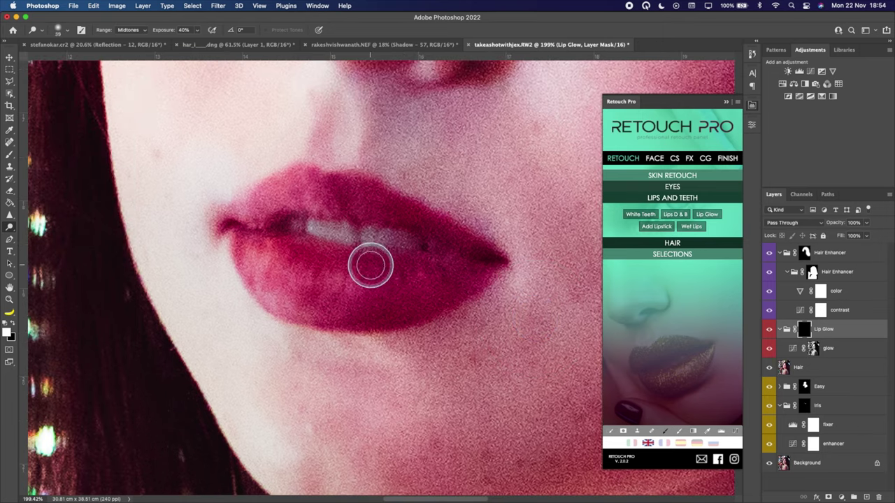
pyautogui.moveTo(370, 279)
pyautogui.mouseDown()
pyautogui.moveTo(256, 250)
pyautogui.moveTo(420, 283)
pyautogui.moveTo(343, 194)
pyautogui.moveTo(393, 202)
pyautogui.mouseUp()
pyautogui.press('b')
pyautogui.moveTo(300, 235); pyautogui.dragTo(318, 301)
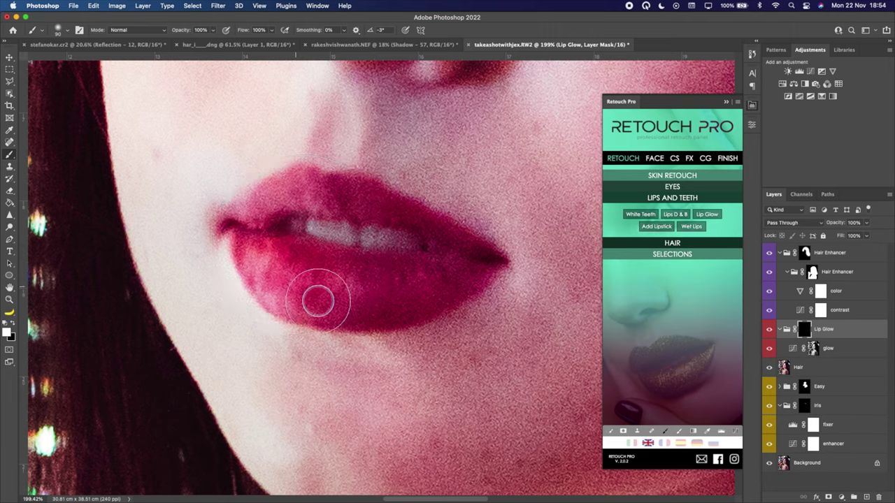
pyautogui.press('super+0')
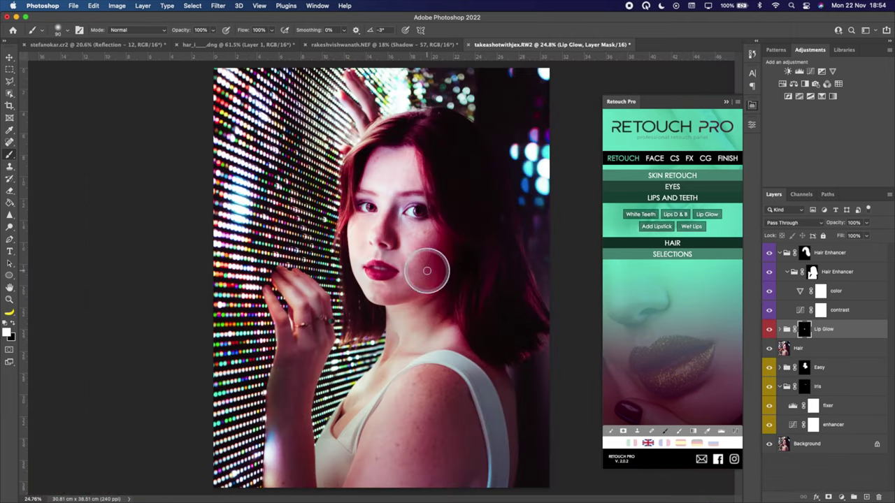
# Step: Switch to Finder and browse the Film Leaks folder inside Epic Overlays for a suitable overlay
pyautogui.press('super+minus')
pyautogui.hotkey('ctrl', 'Up')
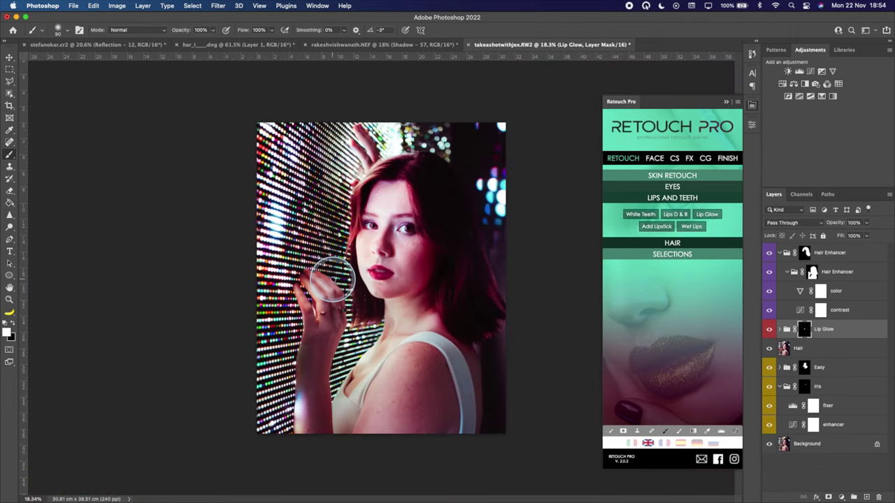
pyautogui.click(739, 370)
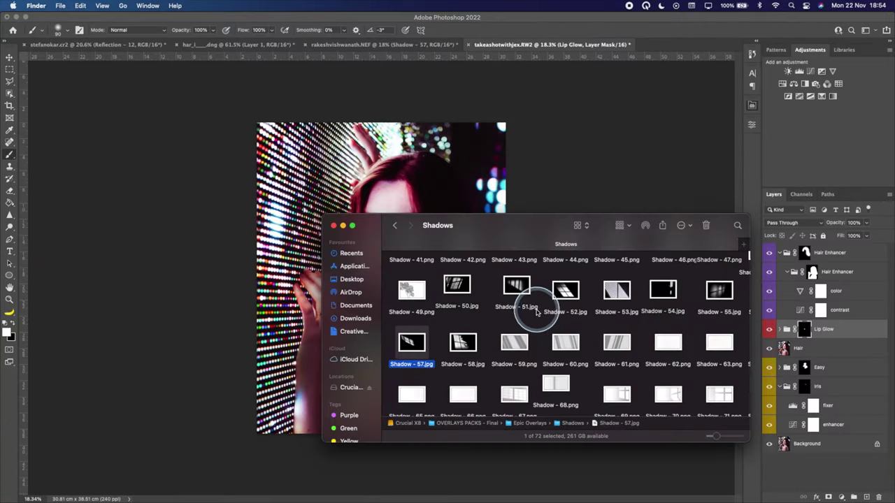
pyautogui.scroll(2, 524, 307)
pyautogui.press('super+bracketleft')
pyautogui.click(437, 281)
pyautogui.doubleClick(437, 280)
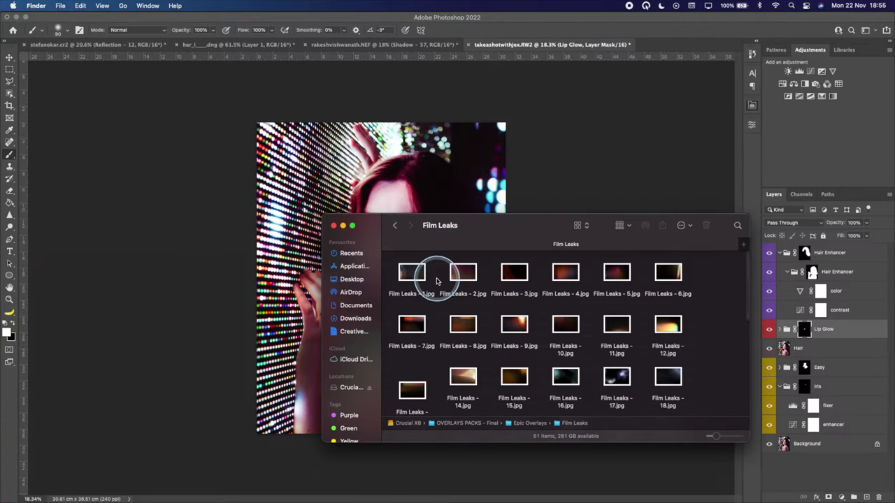
pyautogui.scroll(-3, 458, 308)
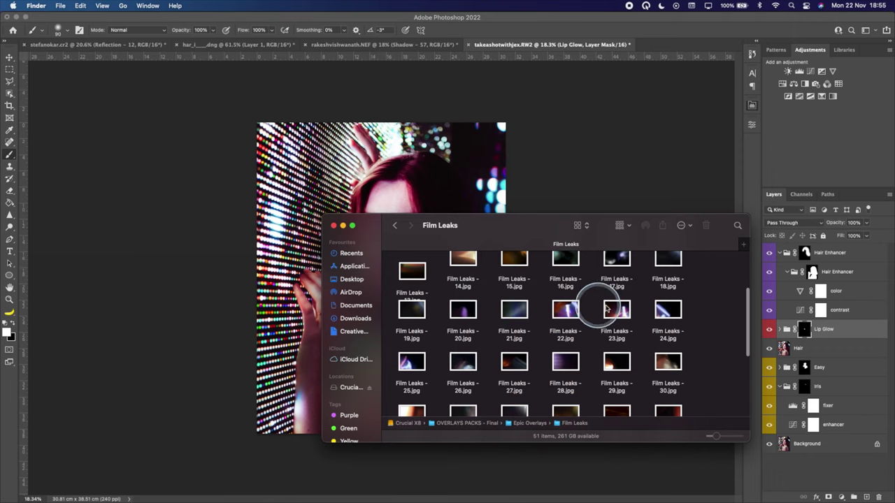
# Step: Place Film Leaks - 23.jpg over the portrait, rotated about 90° and scaled to 77.56%, and blend it in Screen mode
pyautogui.click(613, 308)
pyautogui.click(431, 169)
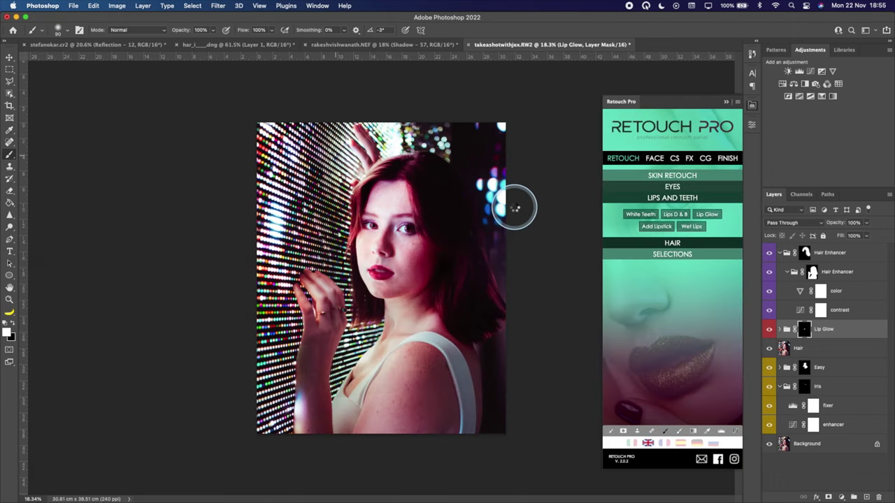
pyautogui.moveTo(464, 154); pyautogui.dragTo(529, 102)
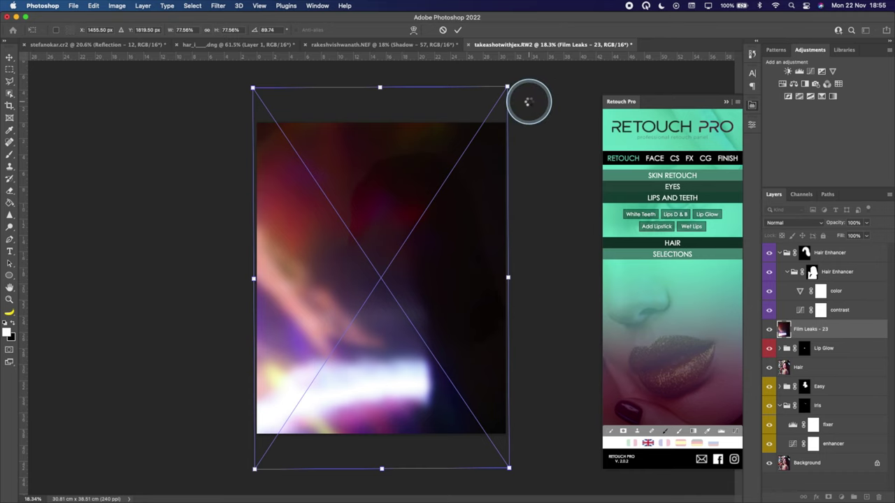
pyautogui.press('Return')
pyautogui.click(795, 222)
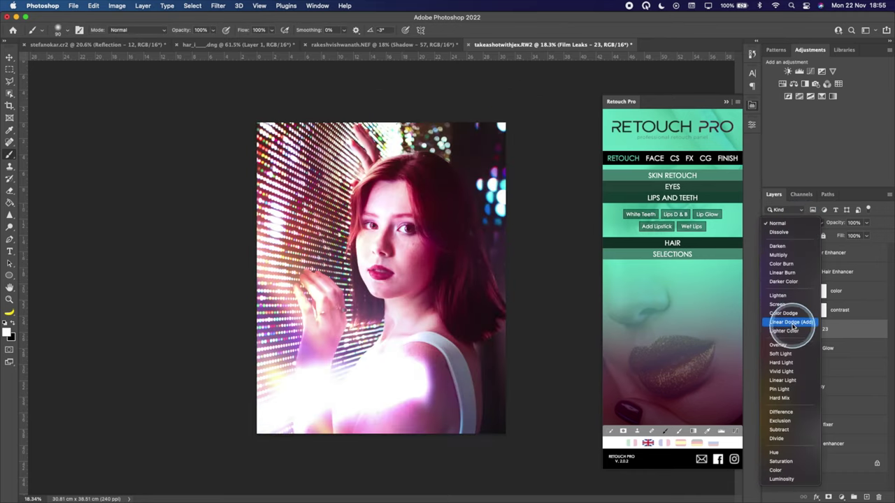
pyautogui.click(792, 306)
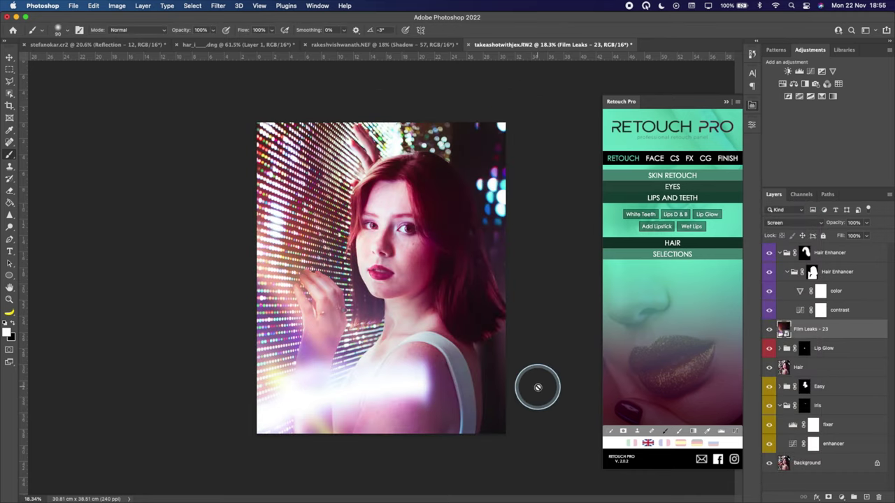
# Step: Transform the film leak layer to 100.42% height and about 84° rotation so its glow crosses the lower part of the portrait
pyautogui.hotkey('ctrl', 't')
pyautogui.moveTo(554, 420); pyautogui.dragTo(579, 385)
pyautogui.moveTo(262, 306); pyautogui.dragTo(212, 314)
pyautogui.moveTo(505, 253); pyautogui.dragTo(534, 252)
pyautogui.moveTo(587, 348); pyautogui.dragTo(488, 362)
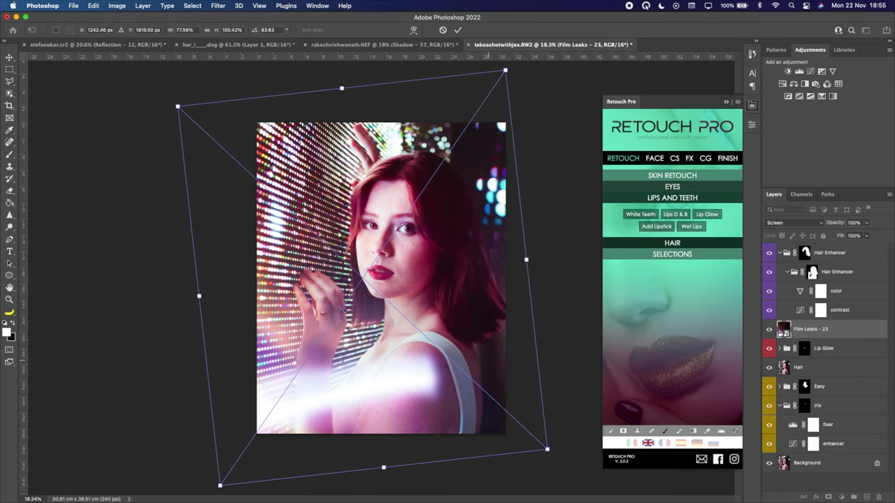
pyautogui.press('Return')
# Step: Switch to Finder, open the Flare / Reflection folder in Epic Overlays, and preview and select Reflection - 19.jpg
pyautogui.press('super+Tab')
pyautogui.scroll(2, 537, 329)
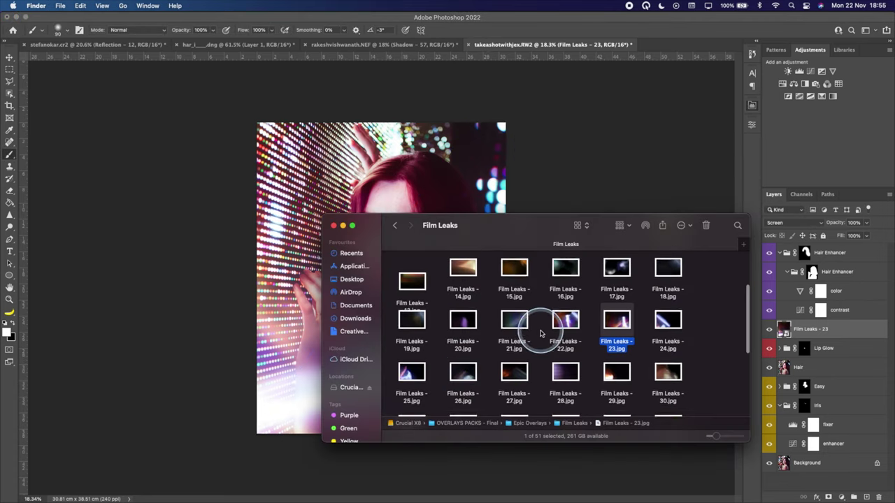
pyautogui.click(400, 232)
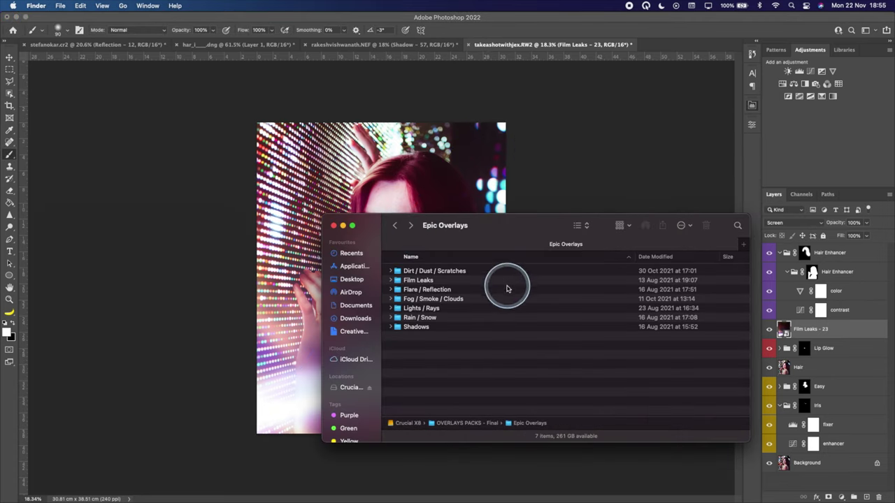
pyautogui.doubleClick(462, 293)
pyautogui.scroll(1, 501, 320)
pyautogui.click(616, 283)
pyautogui.click(713, 334)
pyautogui.press('space')
pyautogui.press('space')
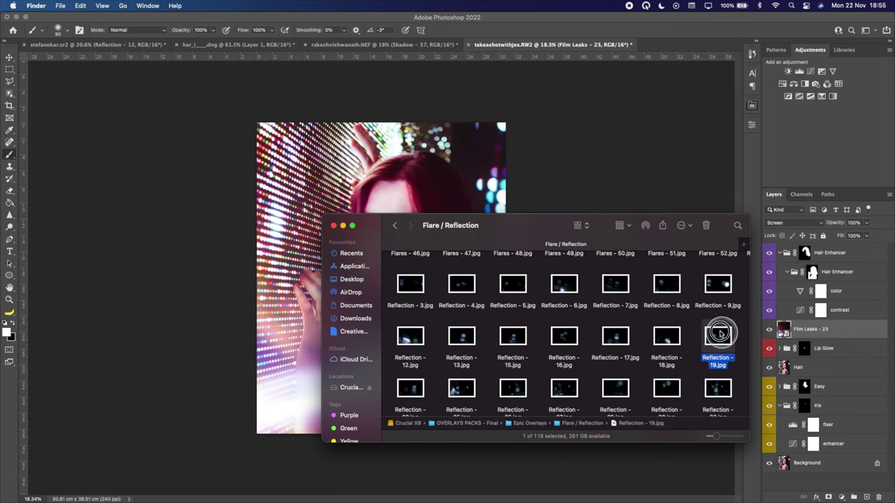
# Step: Place Reflection - 19 over the portrait's upper-right background, rotated about -91° and scaled to 50.54%, and blend it in Screen mode
pyautogui.click(476, 178)
pyautogui.moveTo(534, 343); pyautogui.dragTo(444, 127)
pyautogui.moveTo(471, 254); pyautogui.dragTo(514, 178)
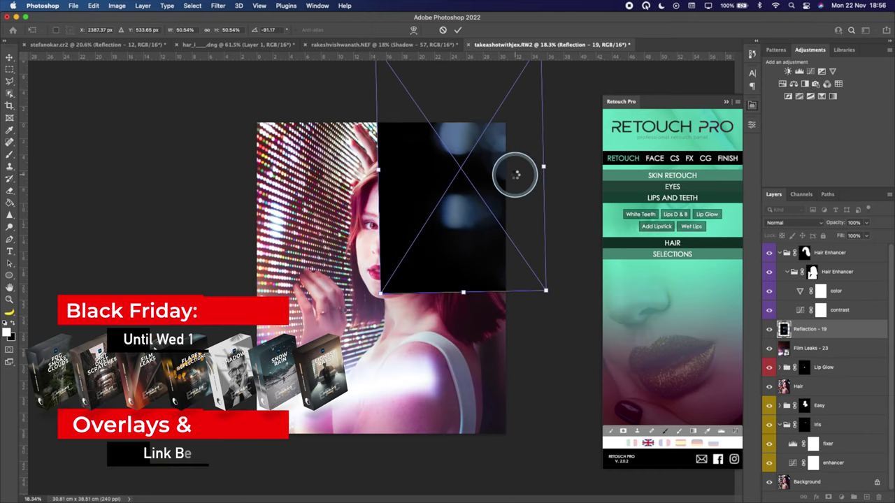
pyautogui.press('Return')
pyautogui.click(795, 223)
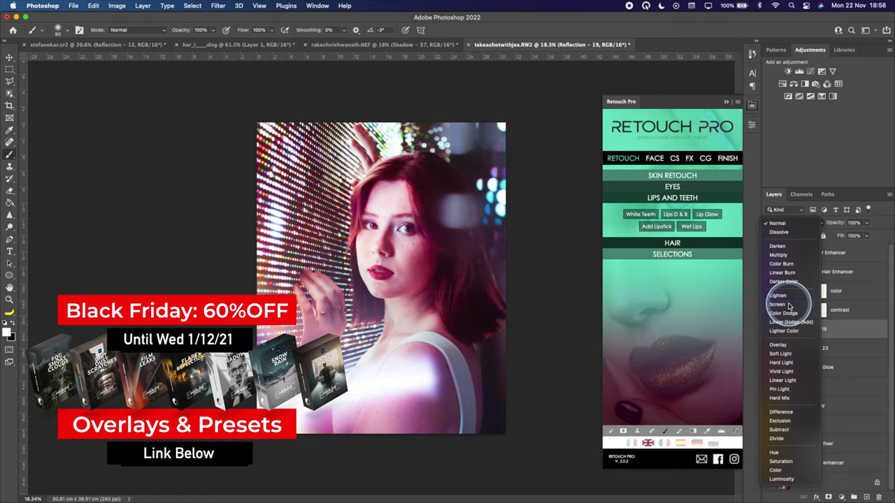
pyautogui.click(778, 304)
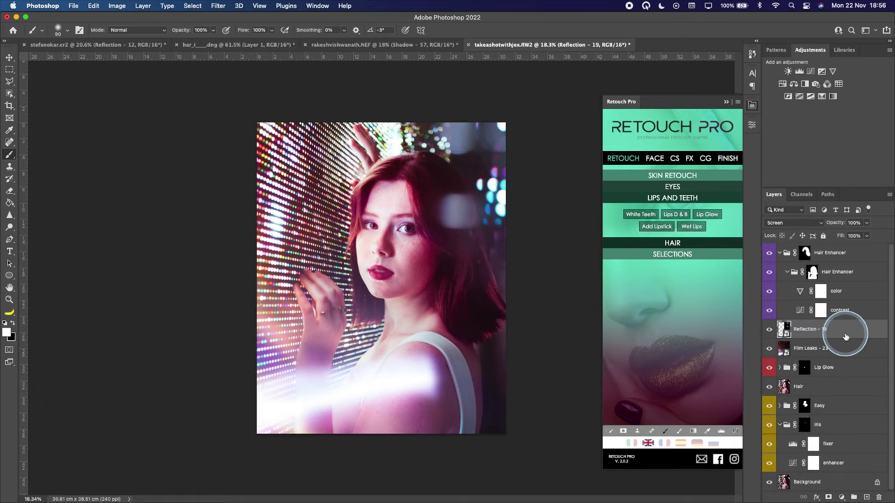
# Step: Add a Solid Color fill layer in cyan (06c1ff) above the Reflection - 19 layer
pyautogui.click(841, 497)
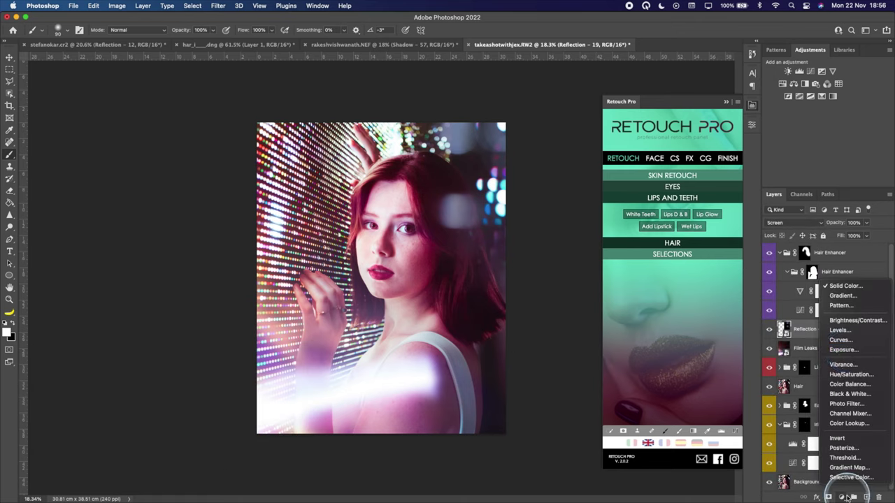
pyautogui.click(846, 294)
pyautogui.click(533, 338)
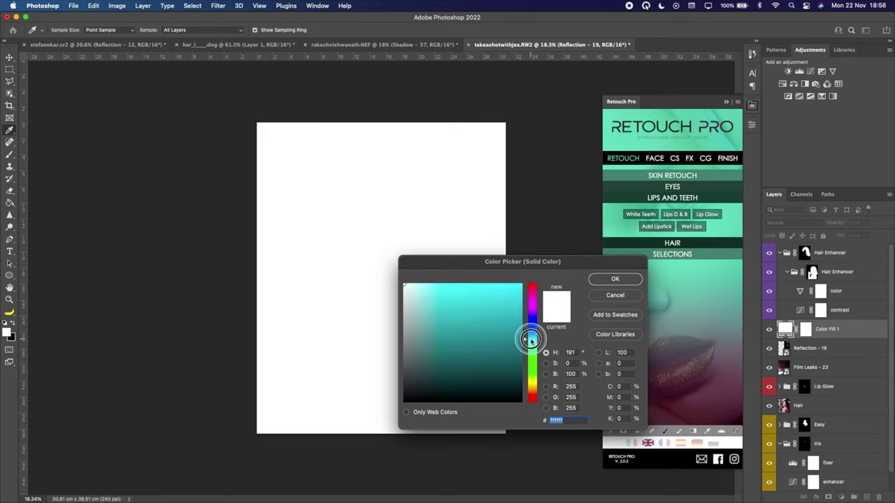
pyautogui.moveTo(511, 290); pyautogui.dragTo(519, 262)
pyautogui.click(615, 278)
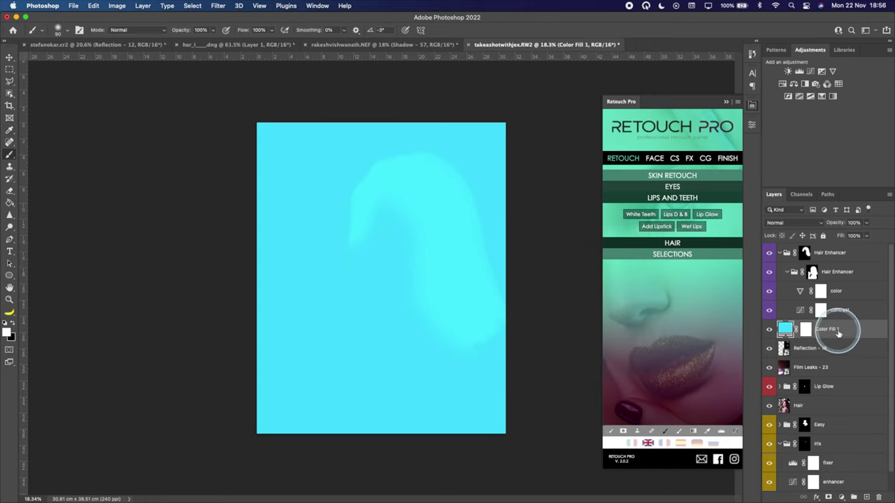
# Step: Clip the colour fill layer to Reflection - 19 and set its blend mode to Hue
pyautogui.rightClick(846, 333)
pyautogui.click(762, 241)
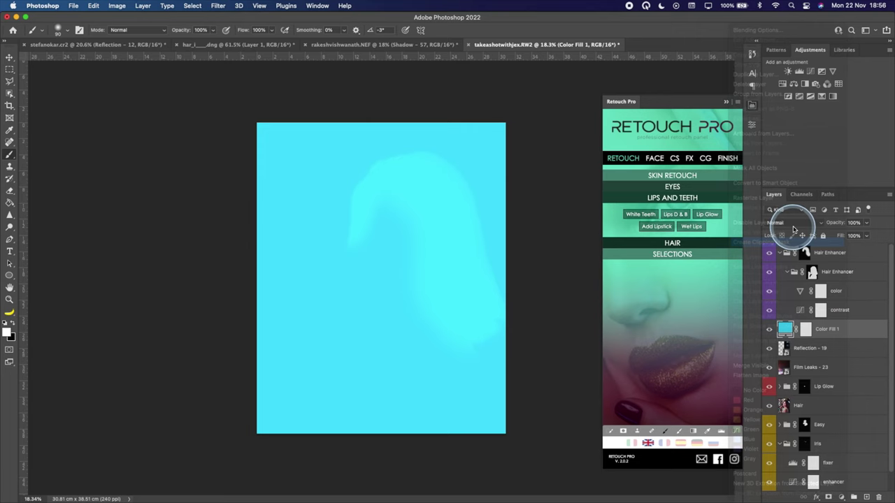
pyautogui.click(790, 222)
pyautogui.click(788, 452)
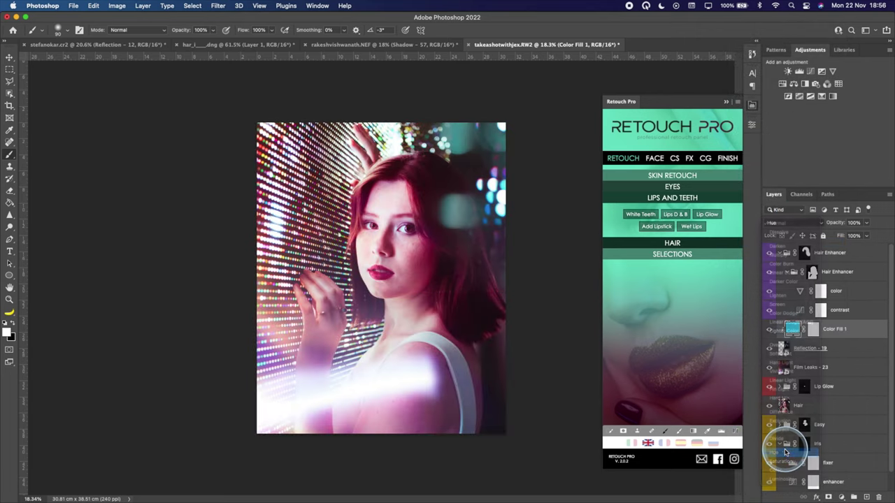
# Step: Change the colour fill clipped to Reflection - 19 to magenta (d906ff)
pyautogui.doubleClick(793, 328)
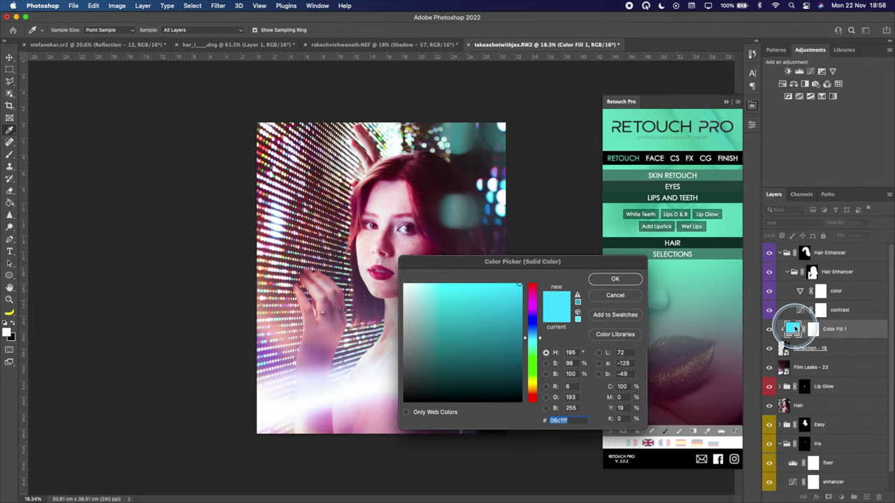
pyautogui.moveTo(528, 302); pyautogui.dragTo(531, 305)
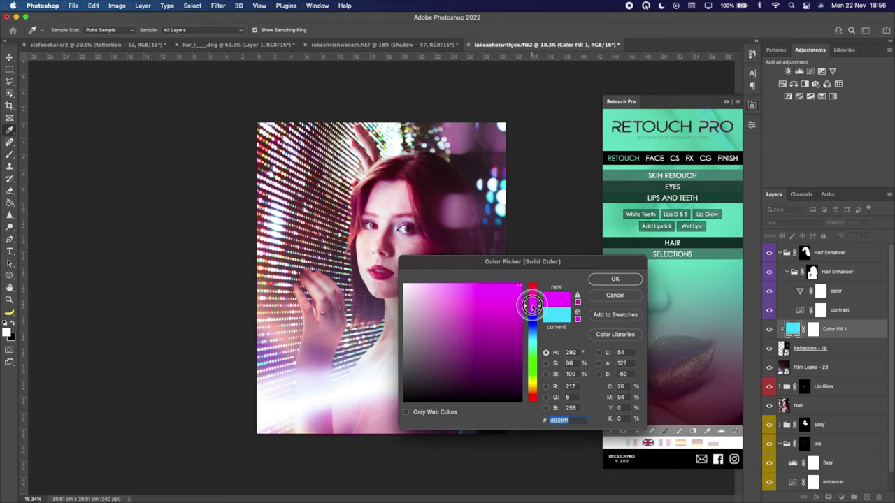
pyautogui.click(618, 280)
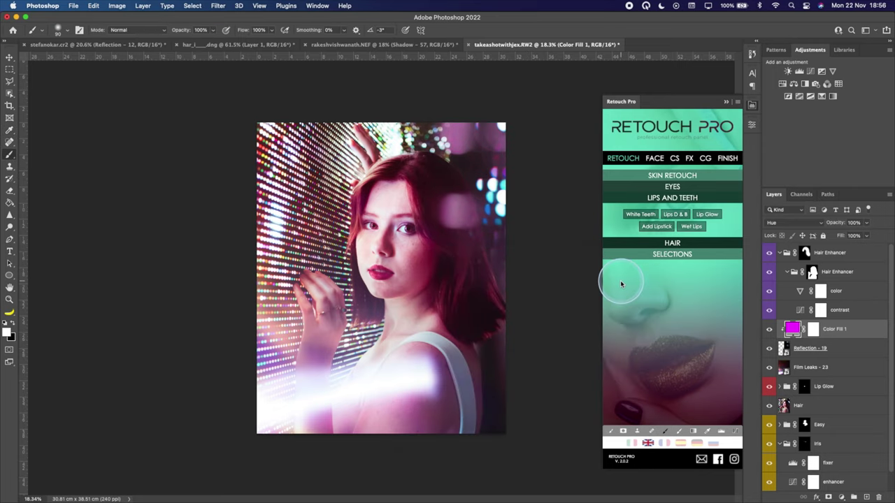
# Step: Switch to the Flare / Reflection folder in Finder and bring Reflection - 48.jpg into the portrait document
pyautogui.hotkey('ctrl', 'Up')
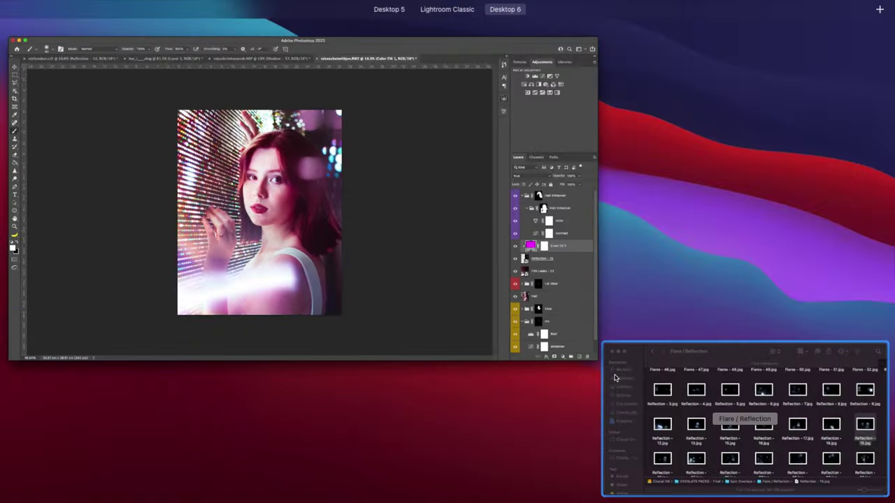
pyautogui.click(696, 418)
pyautogui.scroll(-5, 559, 307)
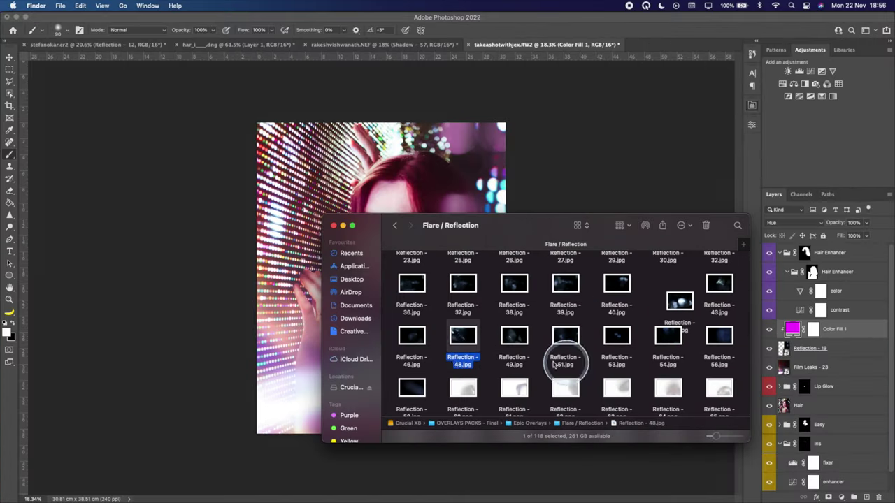
pyautogui.moveTo(469, 344)
pyautogui.mouseDown()
pyautogui.moveTo(356, 110)
pyautogui.moveTo(331, 115)
pyautogui.mouseUp()
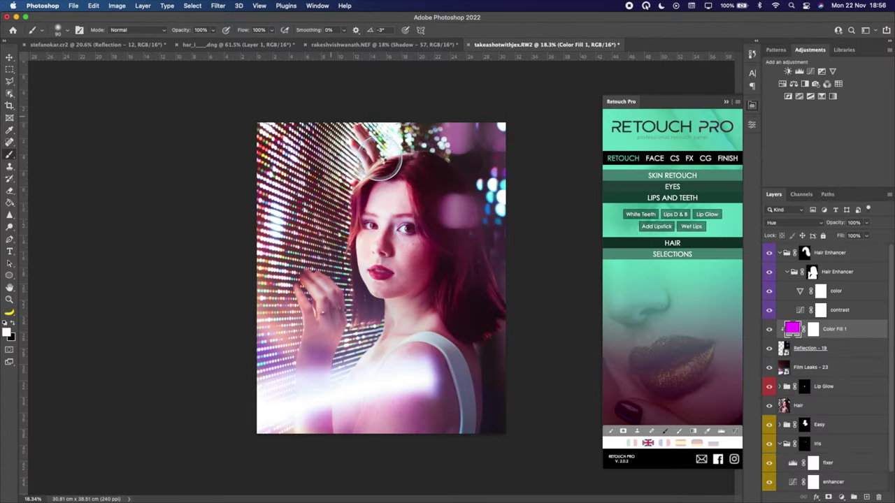
# Step: Place Reflection - 48 over the portrait's upper-left area at 50.54% scale and blend it in Screen mode
pyautogui.moveTo(395, 222); pyautogui.dragTo(361, 139)
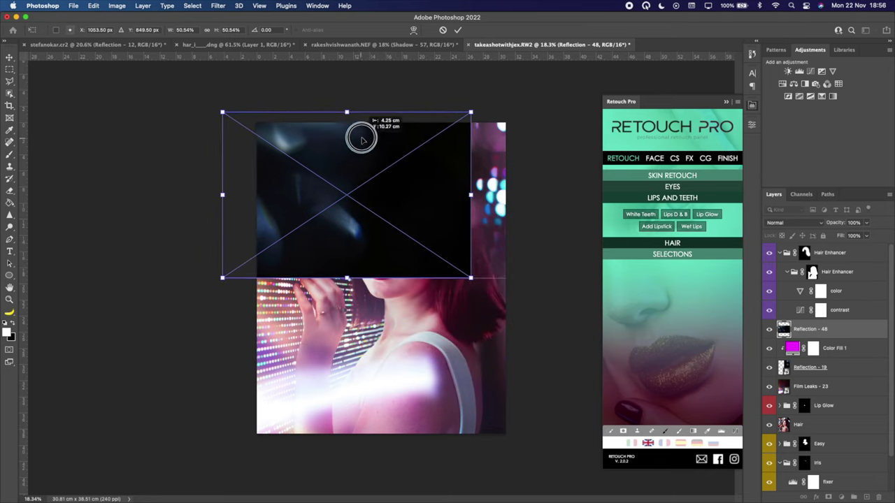
pyautogui.press('Return')
pyautogui.click(804, 223)
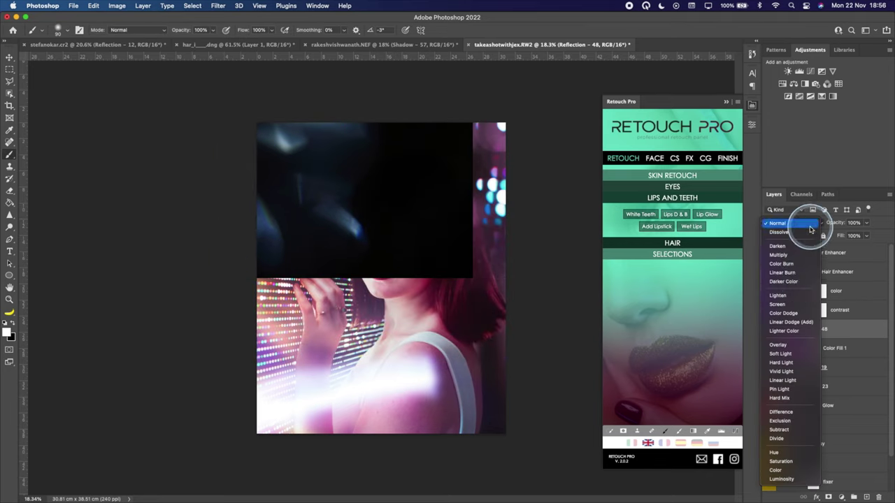
pyautogui.click(790, 304)
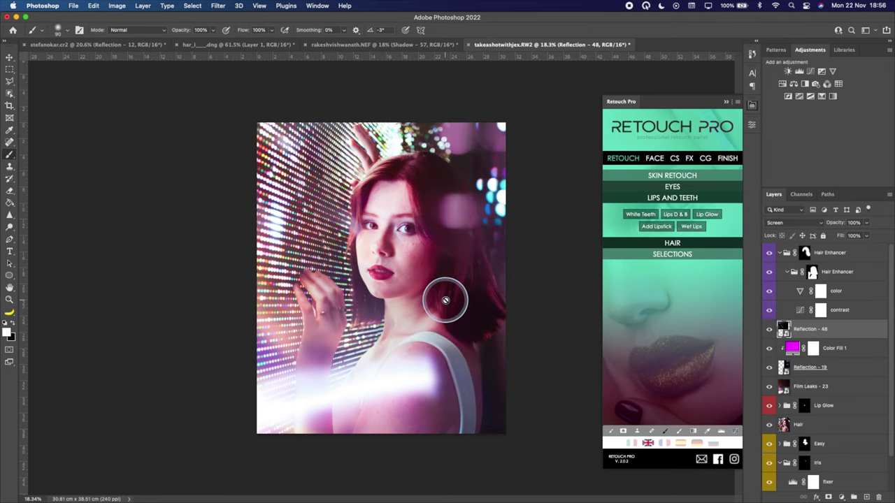
# Step: Rotate the Reflection - 48 overlay about -1.53° and stretch its height downward to about 57.19%
pyautogui.hotkey('ctrl', 't')
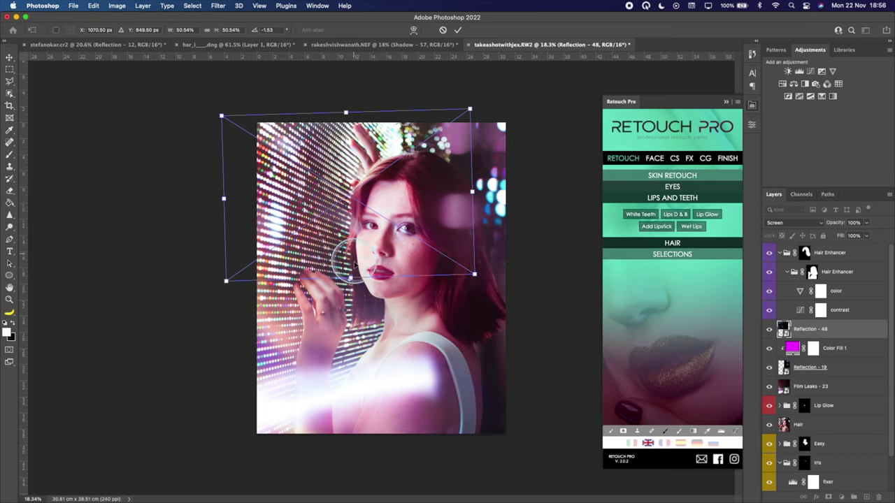
pyautogui.moveTo(349, 277); pyautogui.dragTo(350, 300)
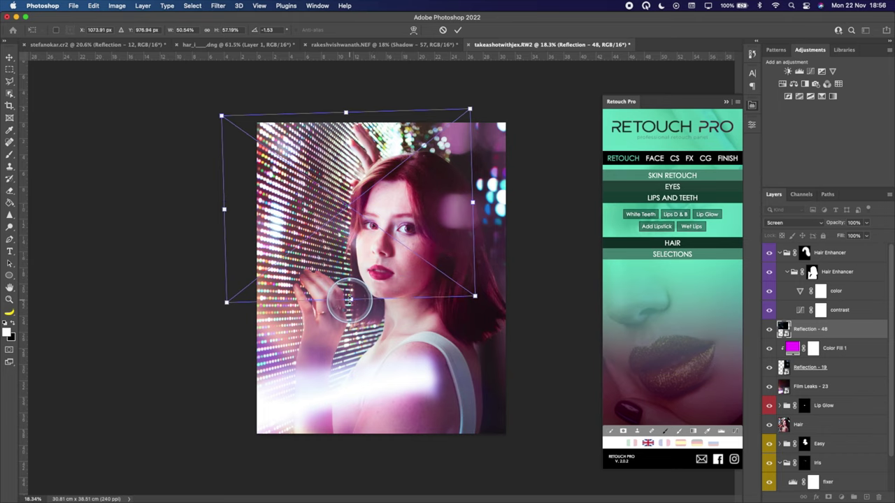
pyautogui.press('Return')
pyautogui.press('b')
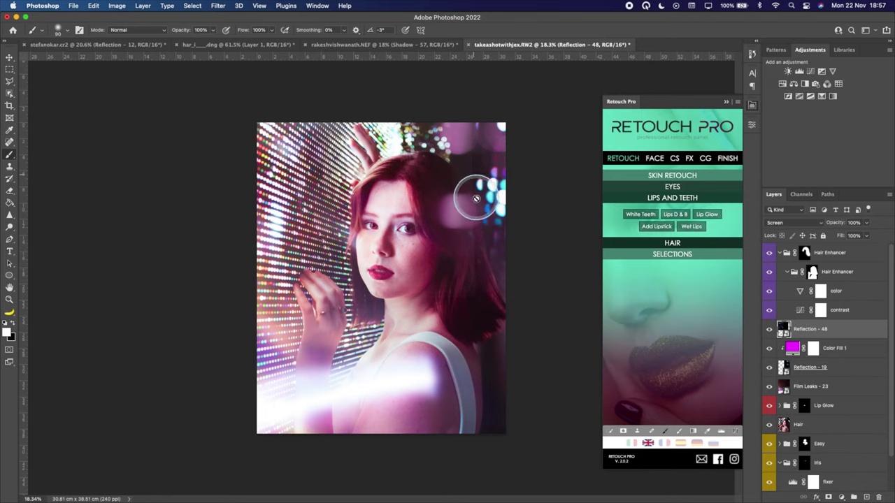
# Step: Add a layer mask to Reflection - 48 and paint black over the woman's face with a 641 px brush
pyautogui.click(827, 496)
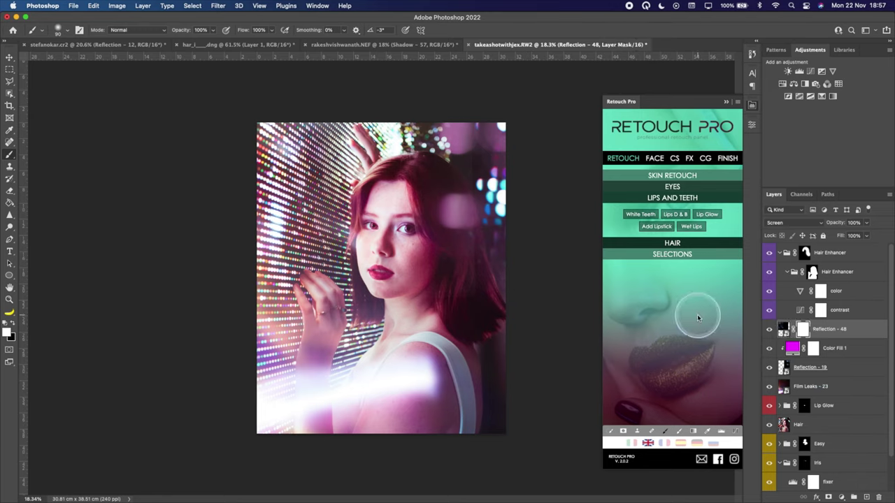
pyautogui.press('x')
pyautogui.press(']')
pyautogui.press(']')
pyautogui.press(']')
pyautogui.press(']')
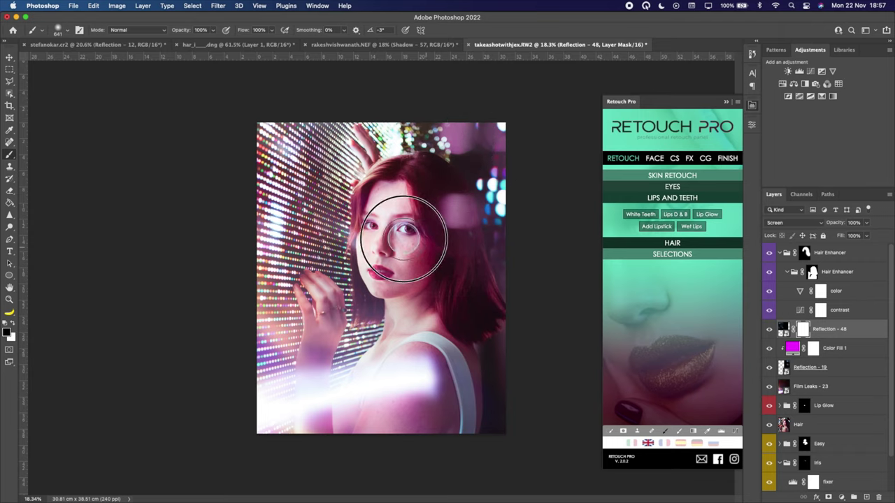
pyautogui.moveTo(397, 228)
pyautogui.mouseDown()
pyautogui.moveTo(381, 276)
pyautogui.moveTo(419, 249)
pyautogui.mouseUp()
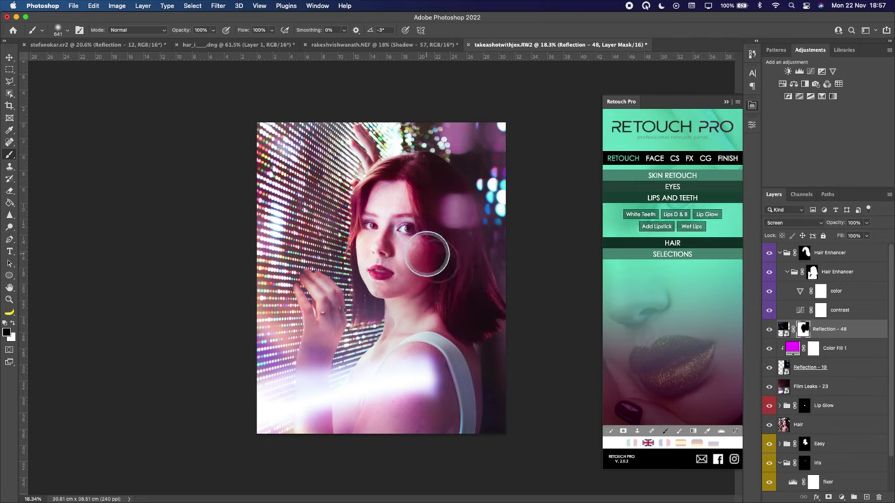
# Step: Add a layer mask to Film Leaks - 23 and paint black over the face, enlarging the brush to 1243 px
pyautogui.click(830, 385)
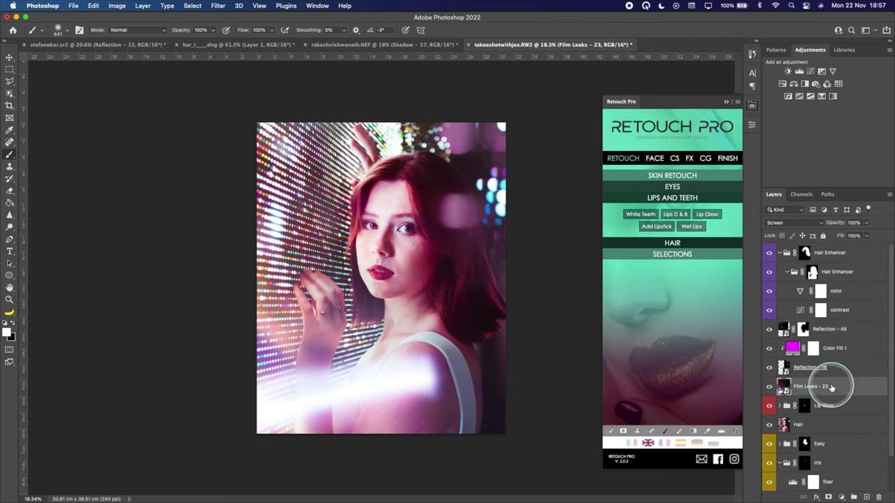
pyautogui.click(829, 496)
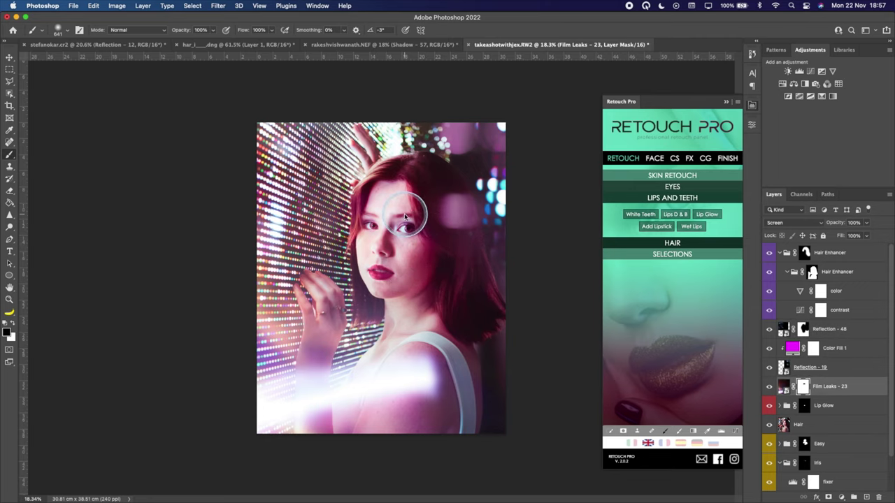
pyautogui.press(']')
pyautogui.press(']')
pyautogui.press(']')
pyautogui.press(']')
pyautogui.press(']')
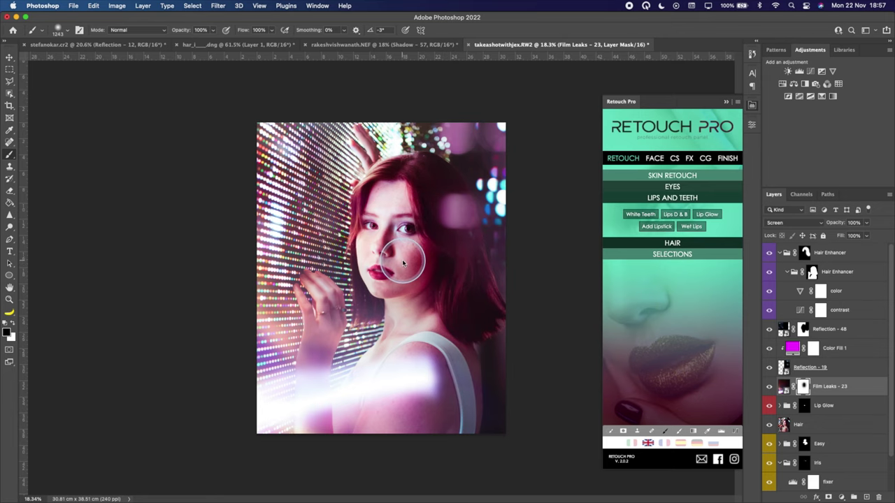